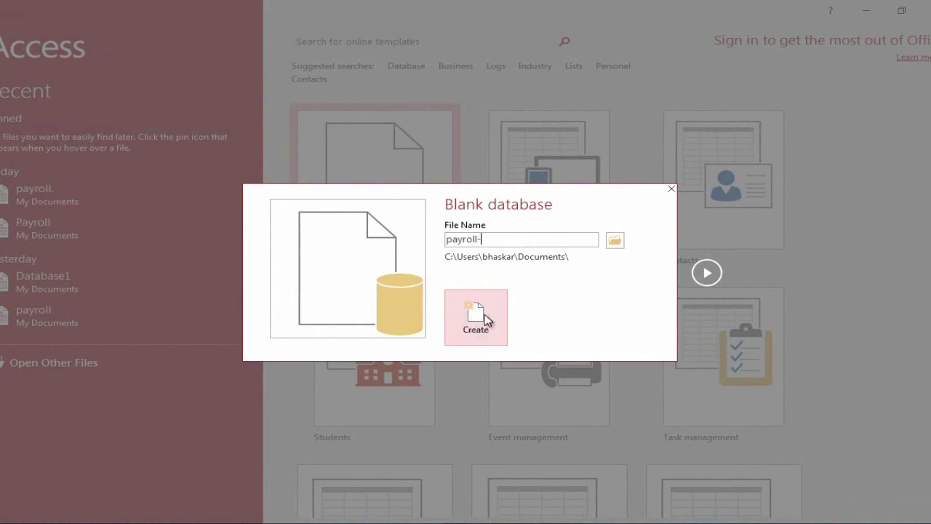
- Create the blank database payroll- in the Documents folder
{"action": "left_click", "coordinate": [477, 317]}
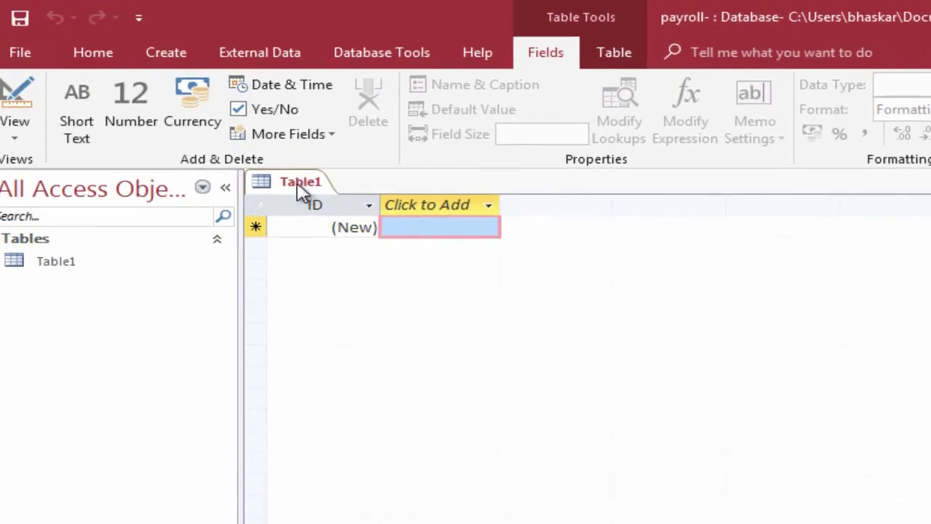
- Close all open tables and start a new blank table in Design view
{"action": "right_click", "coordinate": [301, 191]}
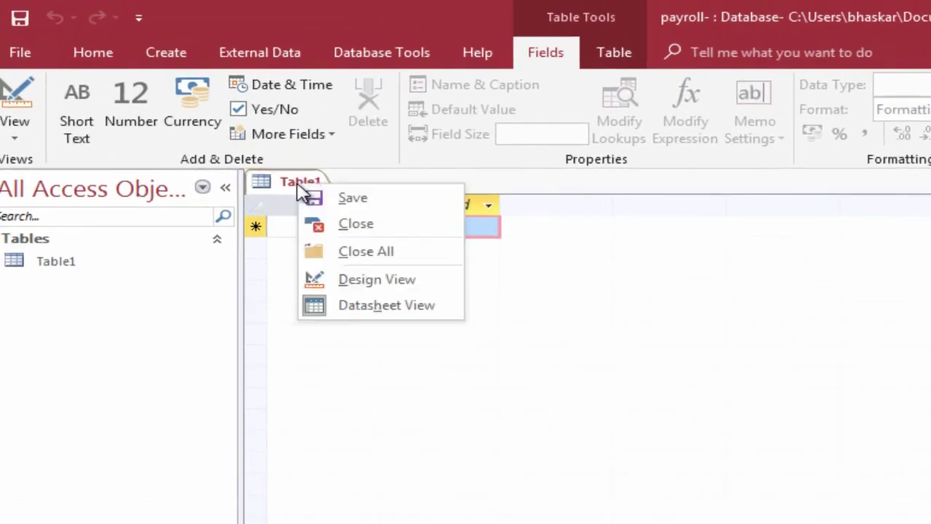
{"action": "left_click", "coordinate": [333, 252]}
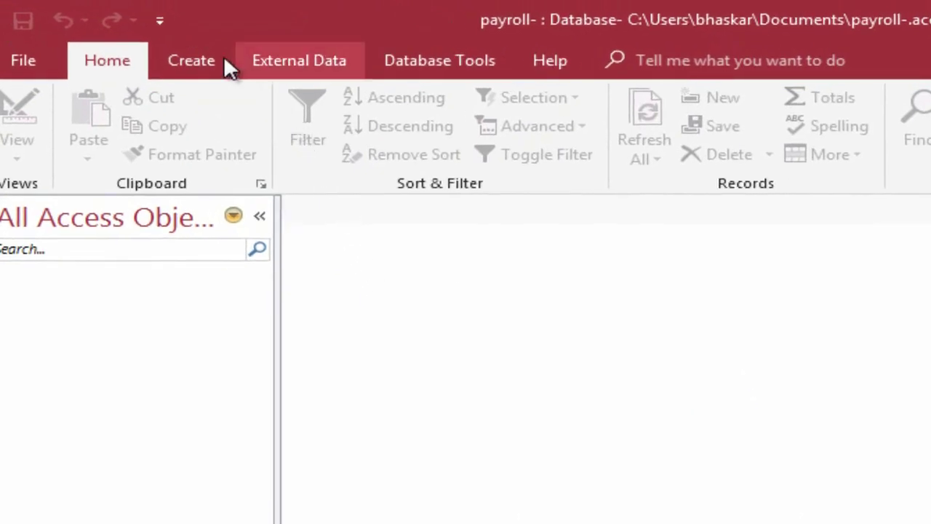
{"action": "left_click", "coordinate": [196, 64]}
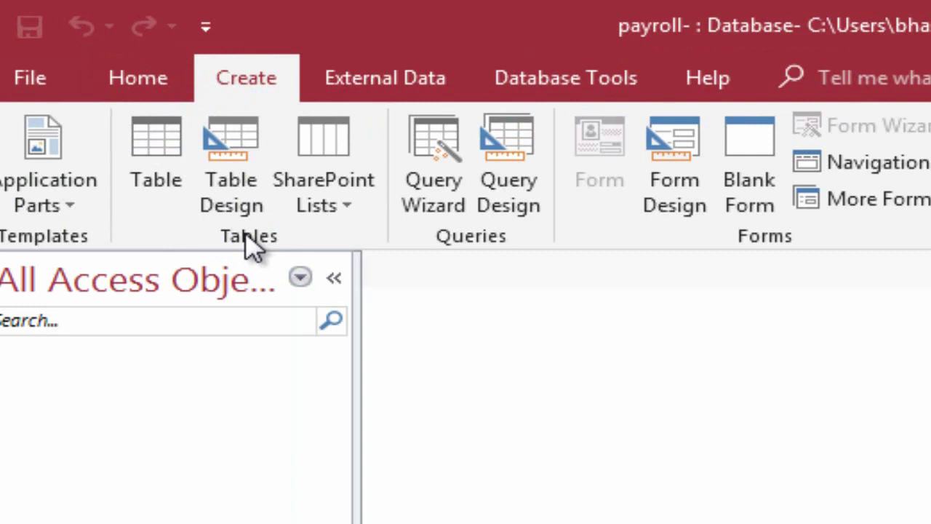
{"action": "left_click", "coordinate": [237, 153]}
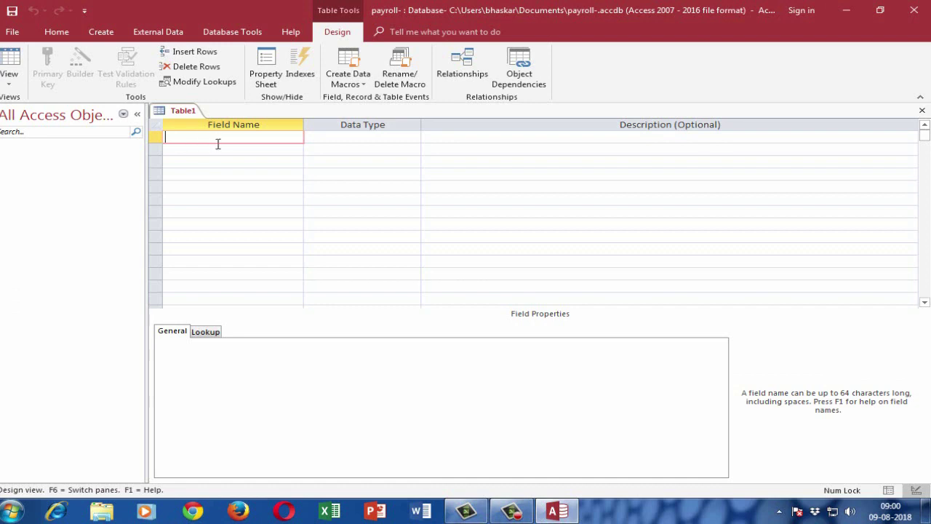
- Add Short Text fields empid ('employee ID number') and ename ('Employee Name')
{"action": "type", "text": "empid"}
{"action": "key", "text": "Tab"}
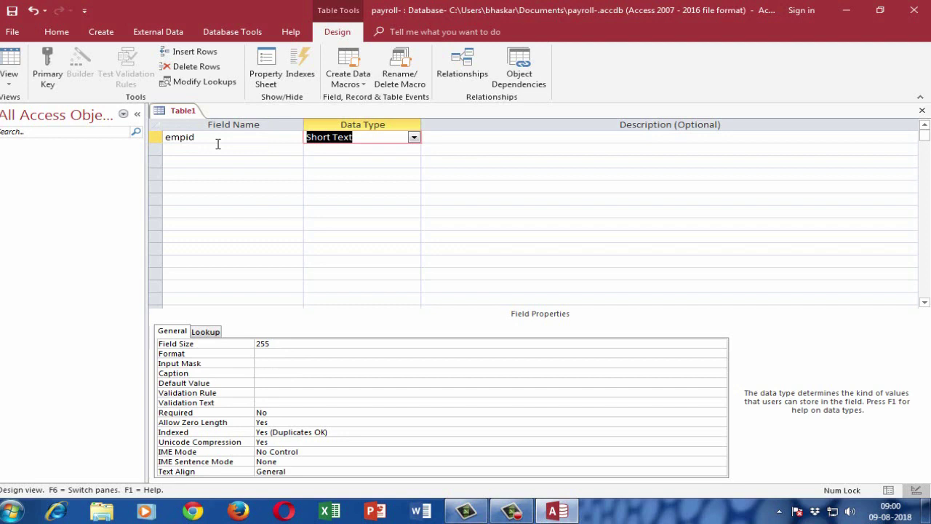
{"action": "key", "text": "Tab"}
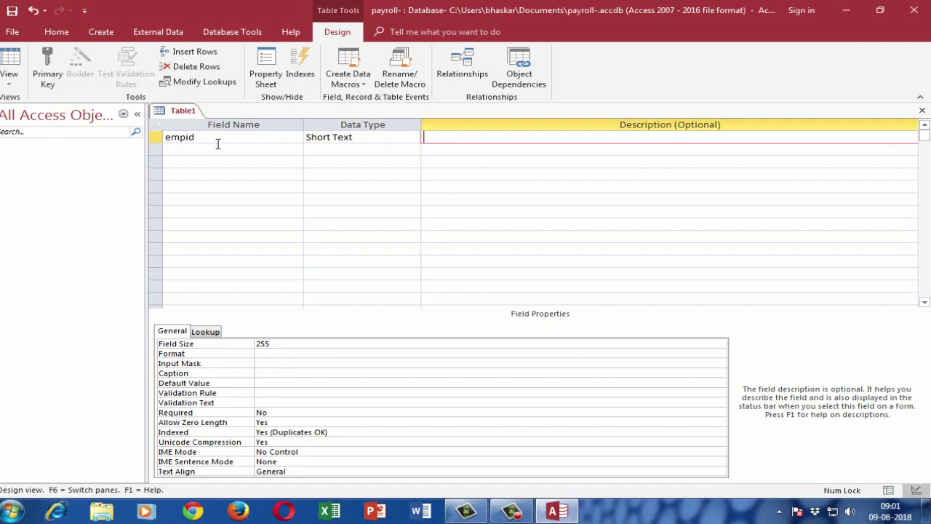
{"action": "type", "text": "employee ID number"}
{"action": "key", "text": "Return"}
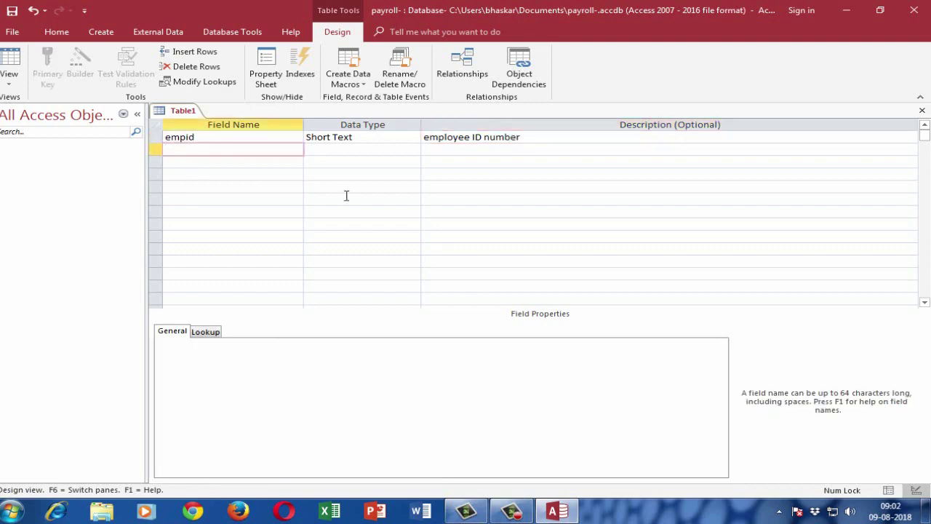
{"action": "type", "text": "ename"}
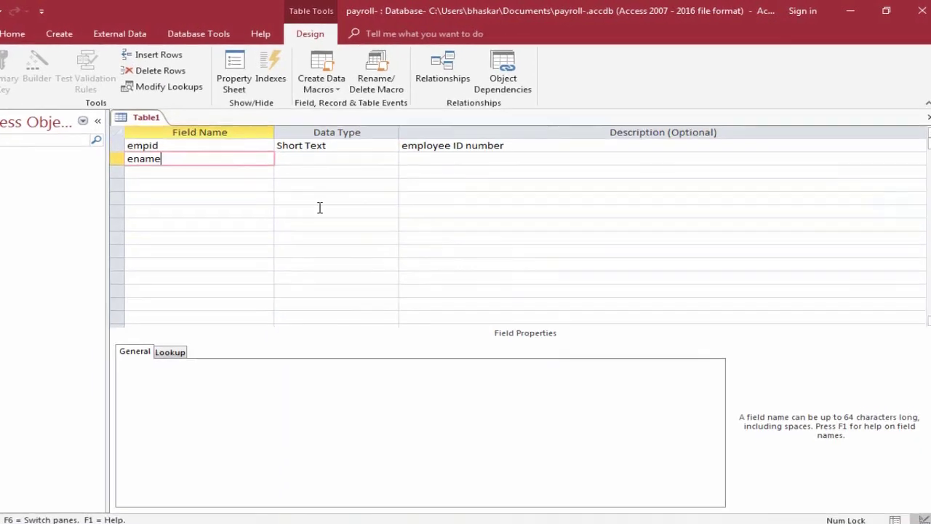
{"action": "key", "text": "Return"}
{"action": "key", "text": "Return"}
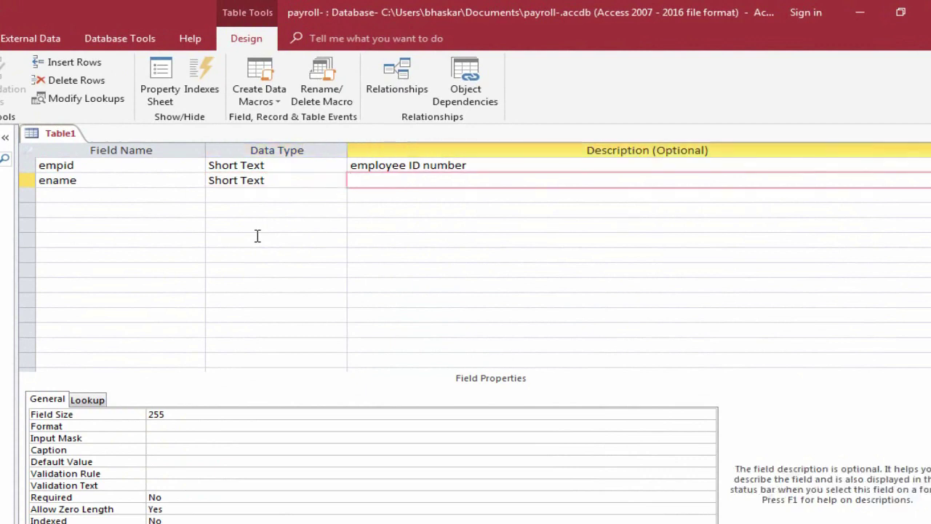
{"action": "type", "text": "Employee Name"}
{"action": "key", "text": "Return"}
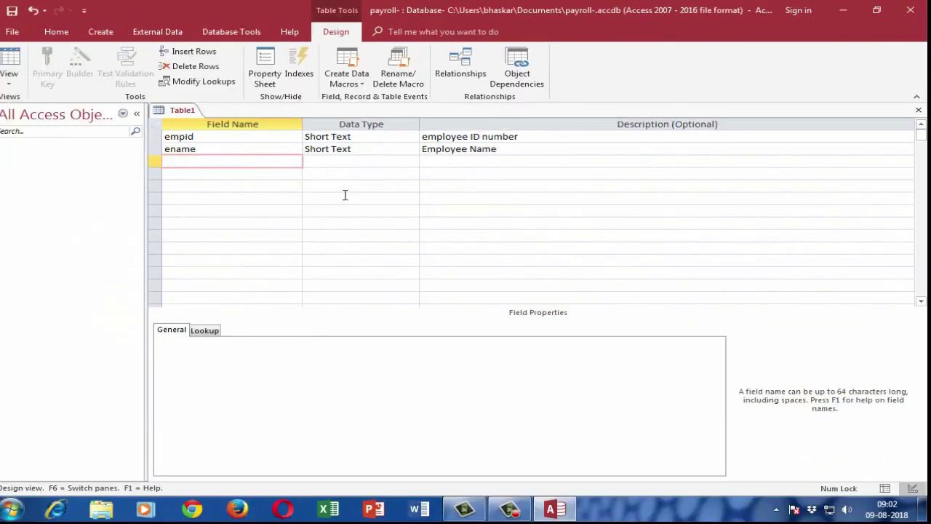
- Add a Short Text field Desig with the description 'Designation'
{"action": "type", "text": "Desig"}
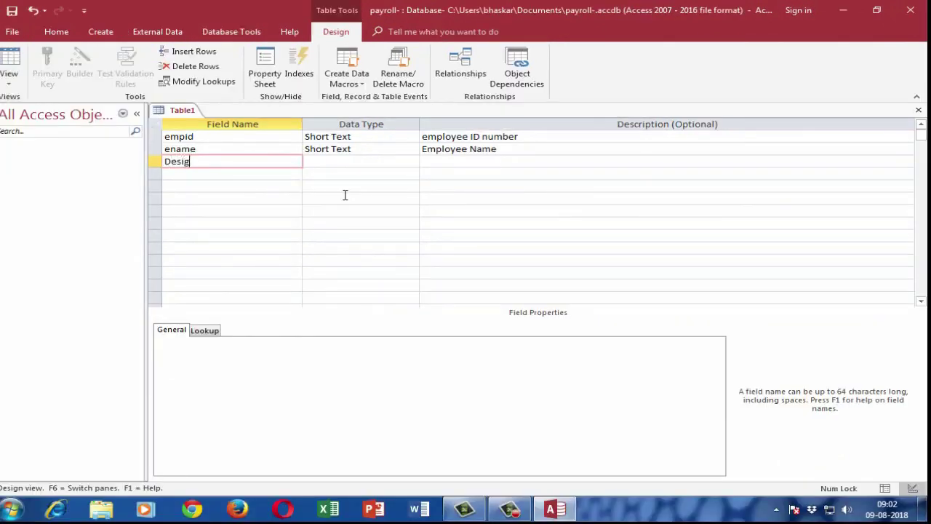
{"action": "key", "text": "Return"}
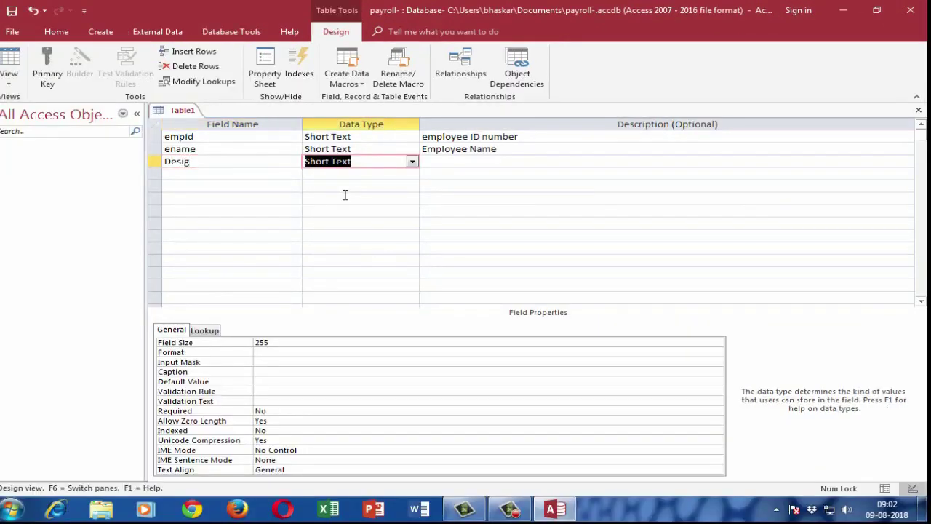
{"action": "key", "text": "BackSpace"}
{"action": "type", "text": "s"}
{"action": "key", "text": "Return"}
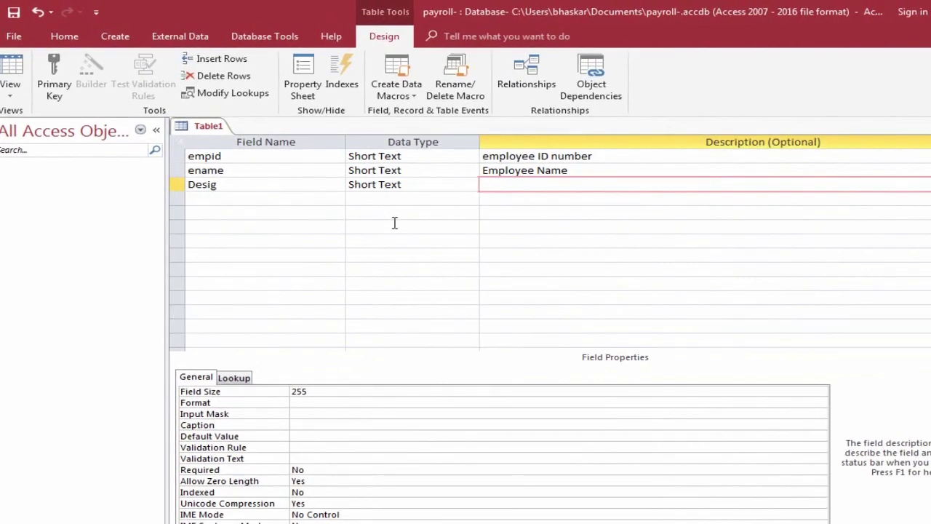
{"action": "type", "text": "Designation"}
{"action": "key", "text": "Return"}
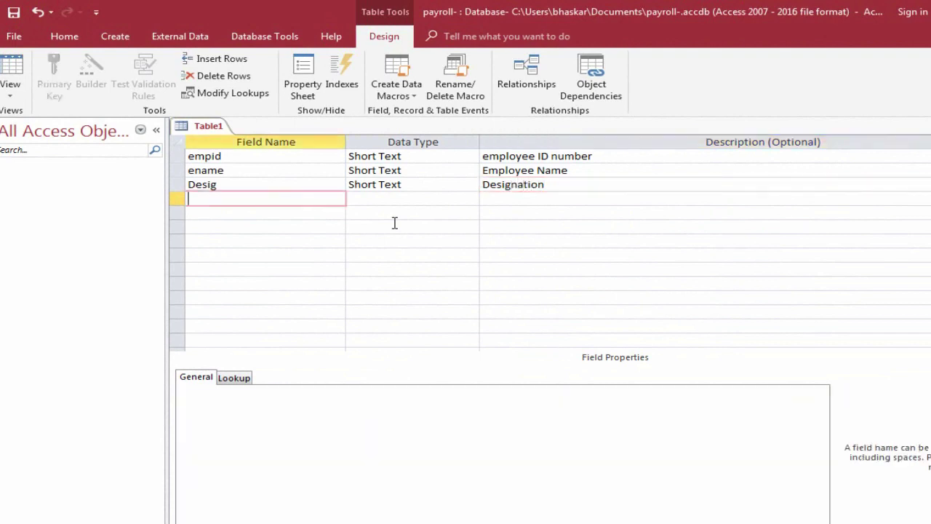
- Add a Short Text field Dept described 'Department', then name the next field Bpay
{"action": "type", "text": "Dept"}
{"action": "key", "text": "Return"}
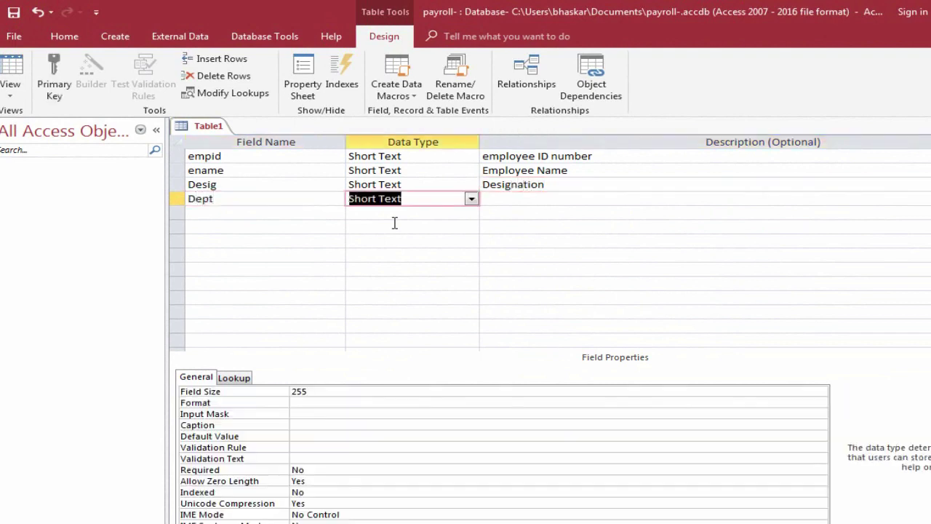
{"action": "type", "text": "T"}
{"action": "key", "text": "BackSpace"}
{"action": "type", "text": "S"}
{"action": "key", "text": "Return"}
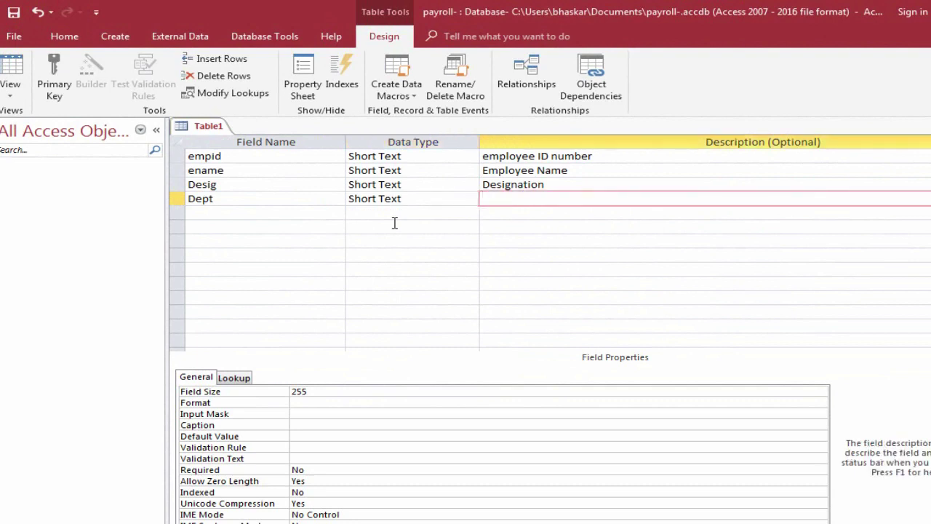
{"action": "type", "text": "Department"}
{"action": "key", "text": "Return"}
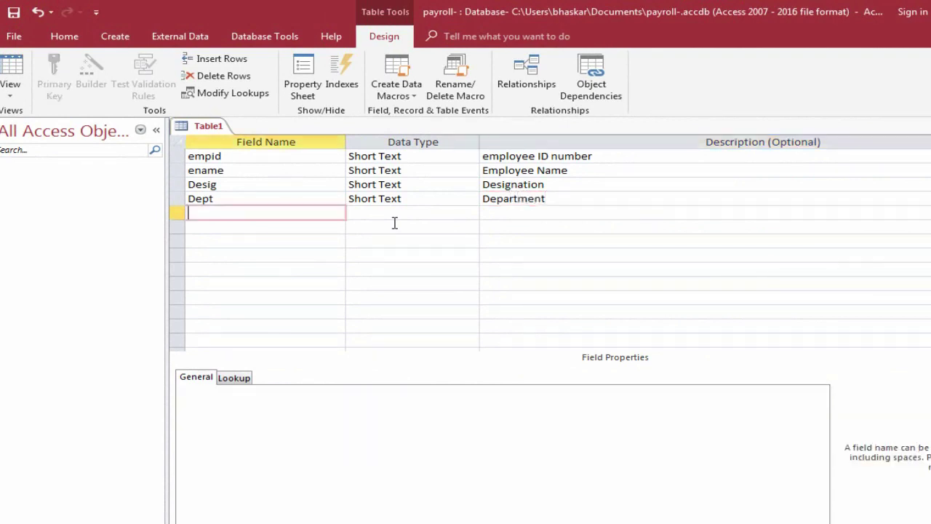
{"action": "type", "text": "Bpay"}
{"action": "key", "text": "Return"}
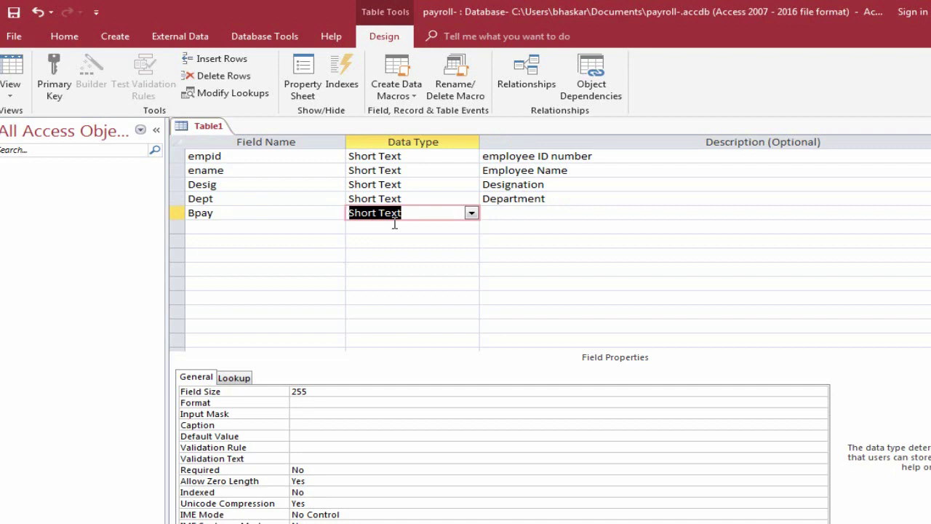
- Make Bpay a Number field ('Basic Pay') and add Number field DA ('Dearness Allowance')
{"action": "type", "text": "number"}
{"action": "key", "text": "Return"}
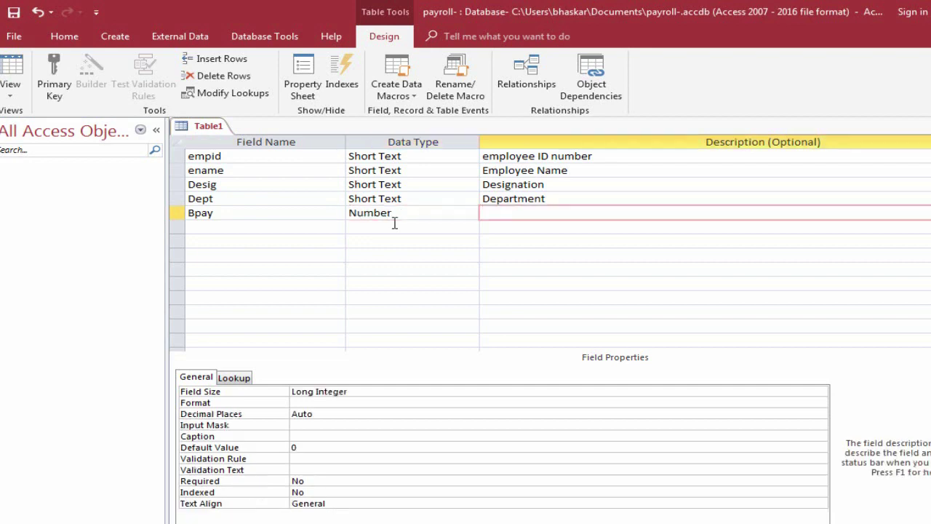
{"action": "type", "text": "Basic Pay"}
{"action": "key", "text": "Return"}
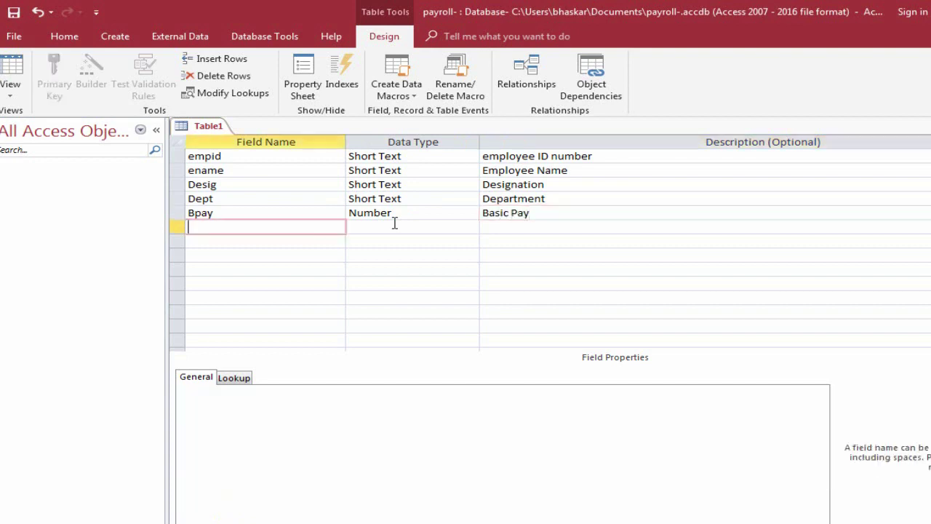
{"action": "type", "text": "DA"}
{"action": "key", "text": "Return"}
{"action": "type", "text": "Number"}
{"action": "key", "text": "Return"}
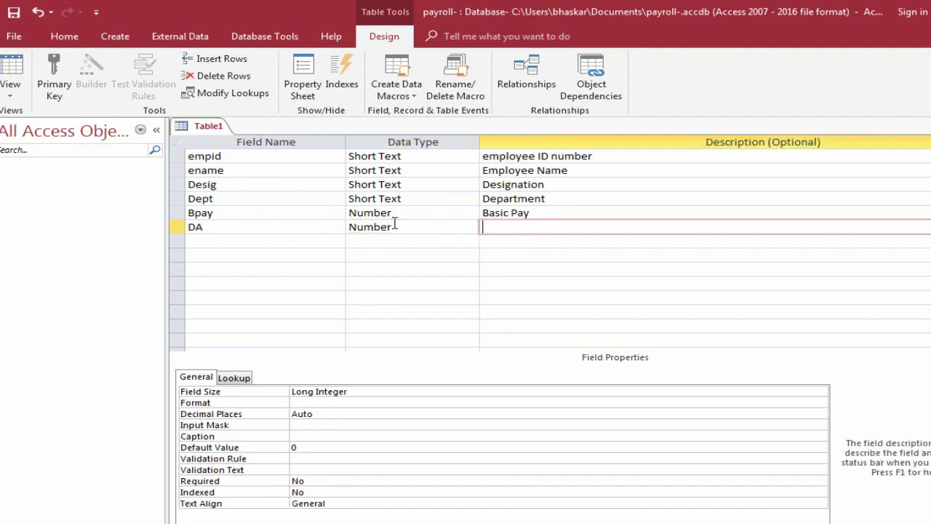
{"action": "type", "text": "Dearness Allowance"}
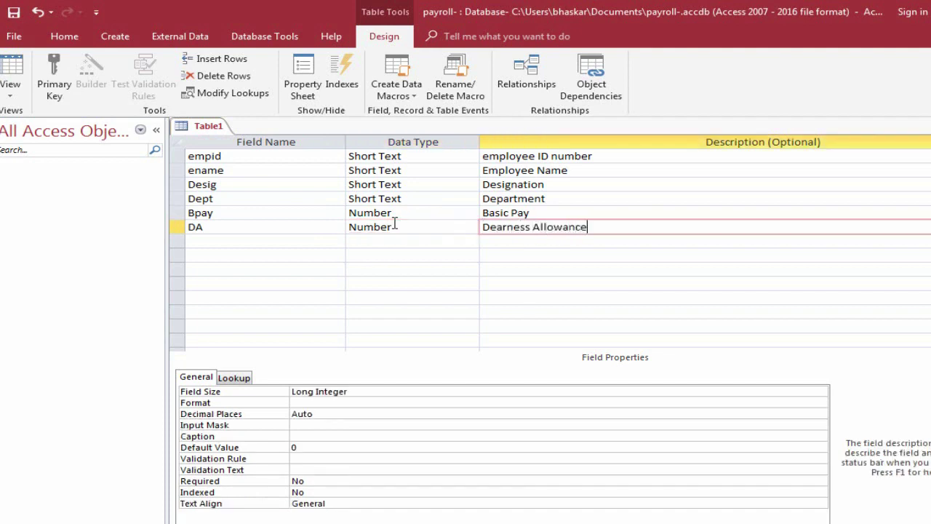
{"action": "key", "text": "Return"}
- Add Number fields HRA ('House Rent Allowance') and Gross ('Gross Amount')
{"action": "type", "text": "HRA"}
{"action": "key", "text": "Return"}
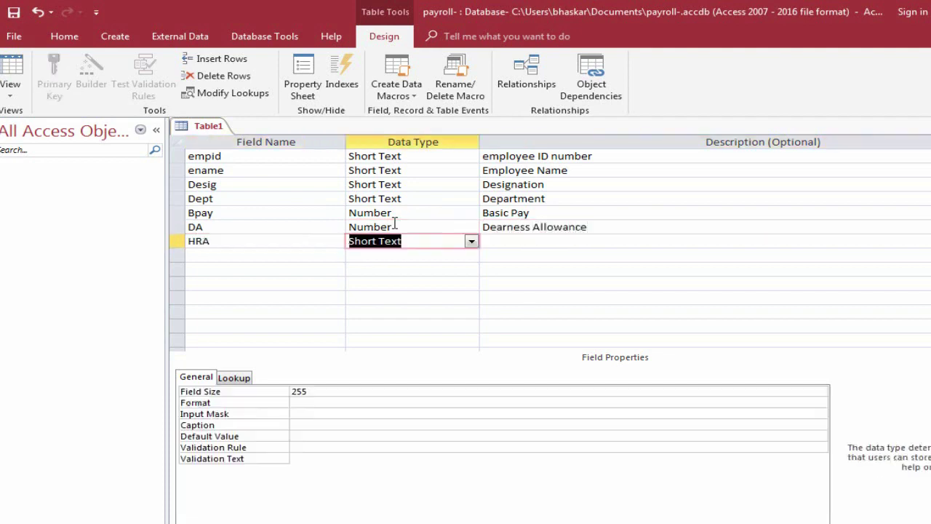
{"action": "type", "text": "number"}
{"action": "key", "text": "Return"}
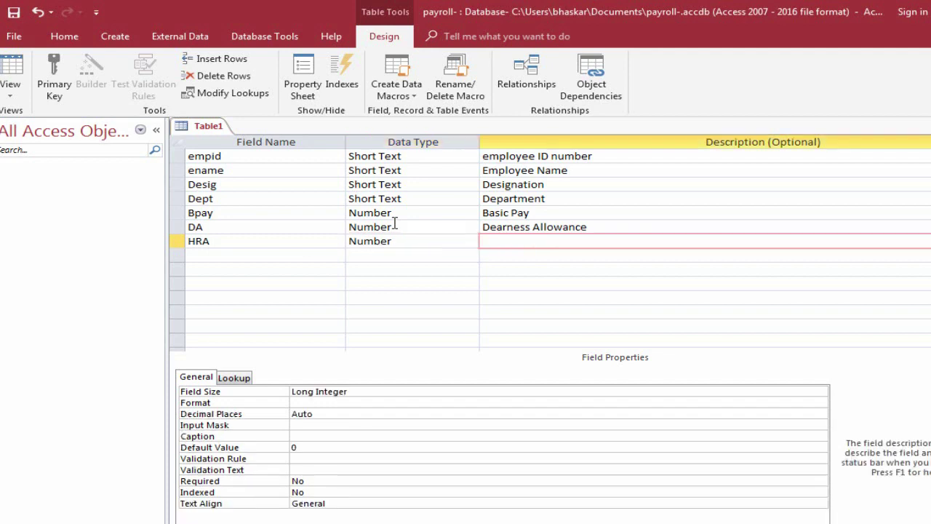
{"action": "type", "text": "House Rent All"}
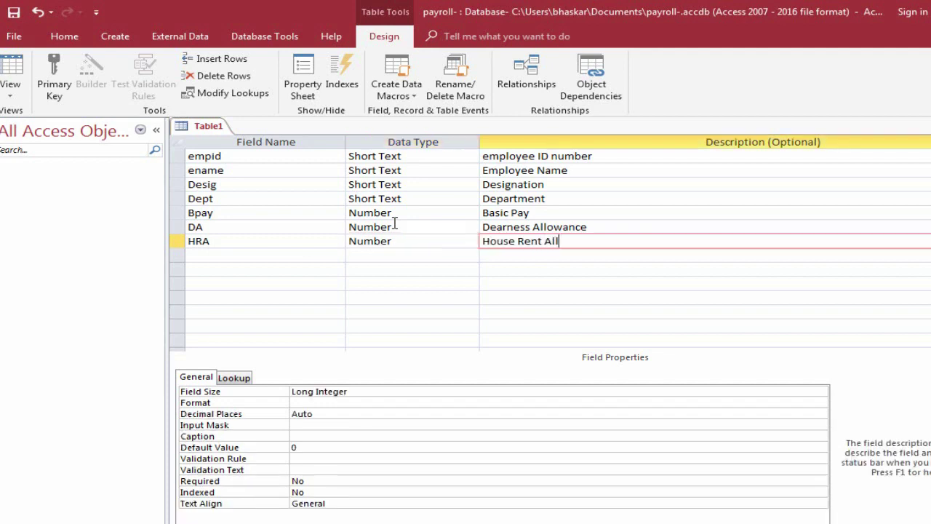
{"action": "type", "text": "owance"}
{"action": "key", "text": "Return"}
{"action": "type", "text": "Gros"}
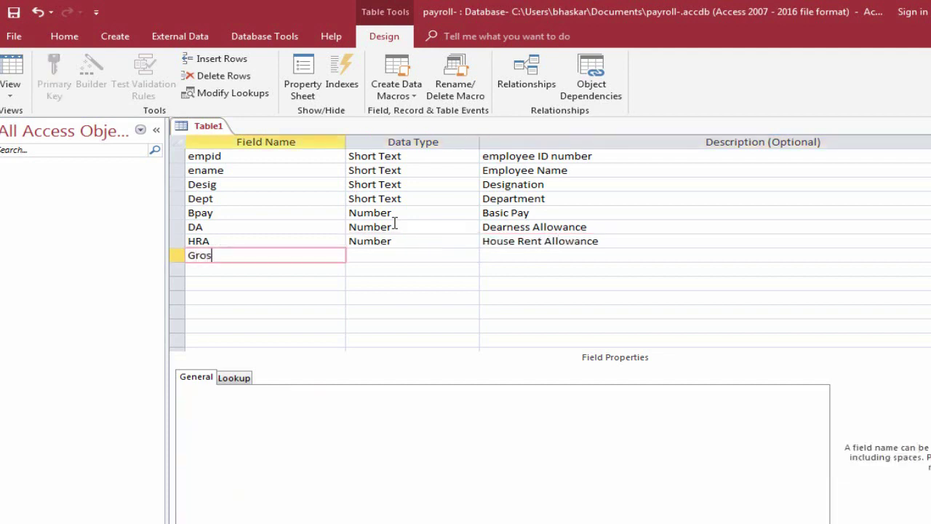
{"action": "type", "text": "s"}
{"action": "key", "text": "Return"}
{"action": "type", "text": "Number"}
{"action": "key", "text": "Return"}
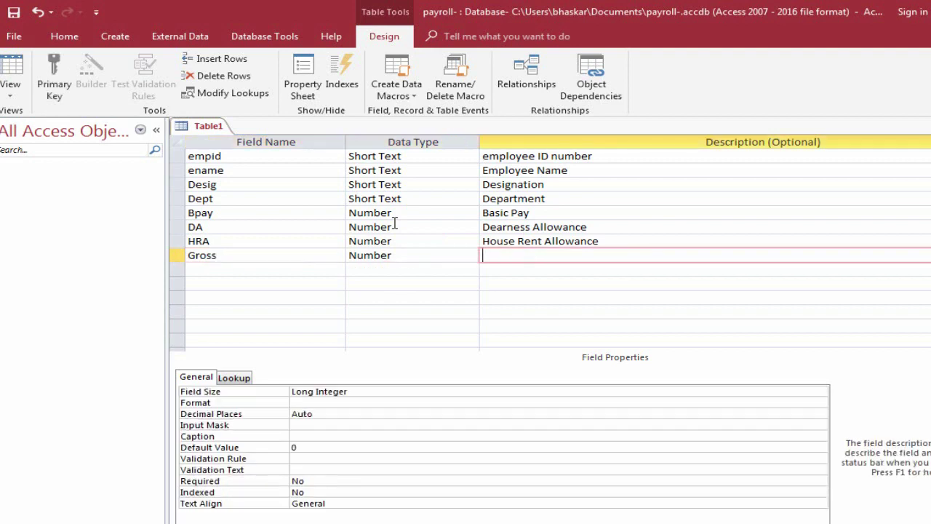
{"action": "type", "text": "Gross Amount"}
{"action": "key", "text": "Return"}
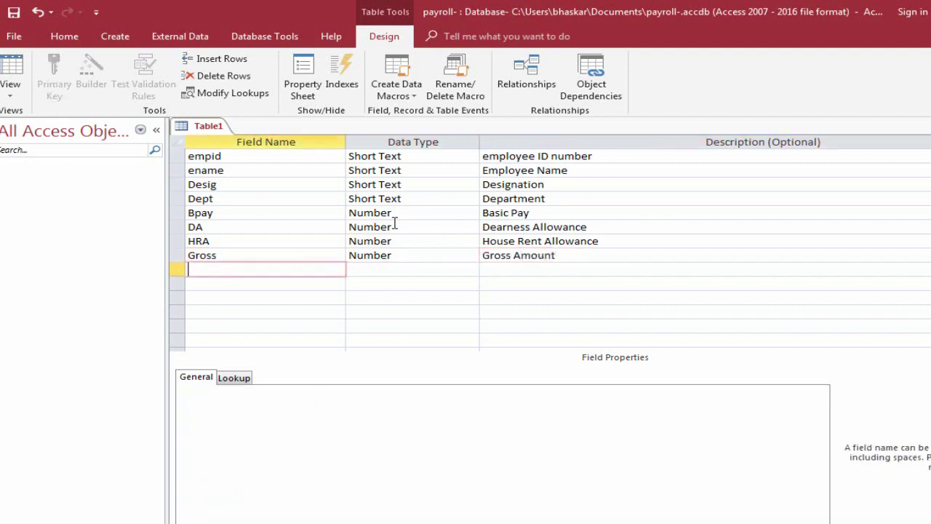
- Add Number fields IT ('Income Tax') and Netpay ('Total Net')
{"action": "type", "text": "IT"}
{"action": "key", "text": "Return"}
{"action": "type", "text": "Number"}
{"action": "key", "text": "Return"}
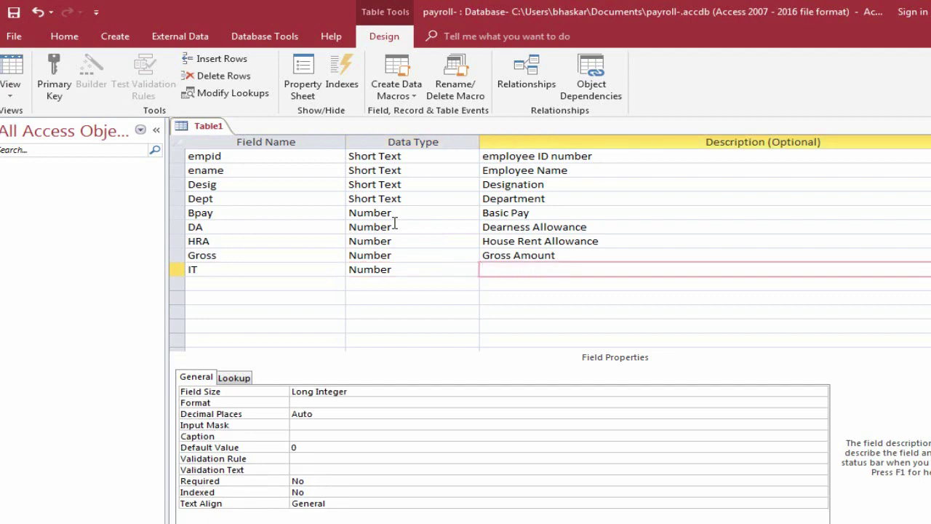
{"action": "type", "text": "Income Tax"}
{"action": "key", "text": "Return"}
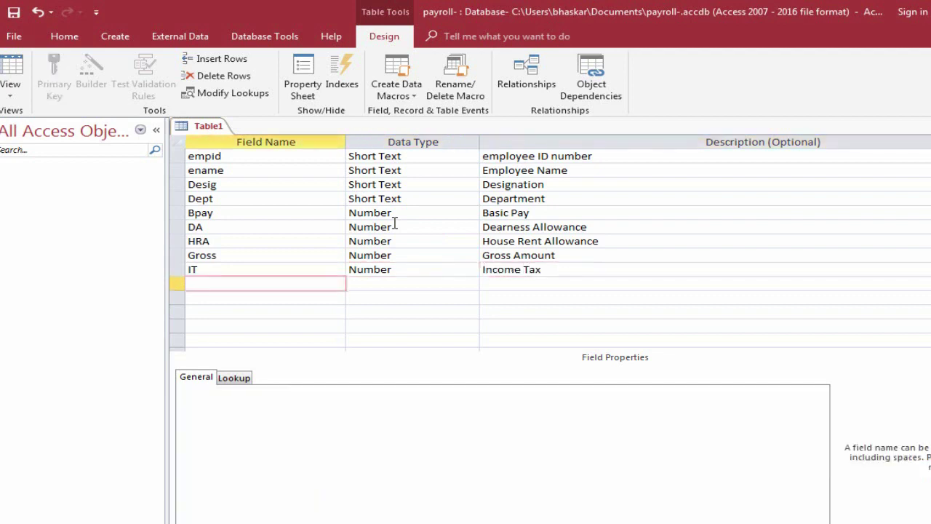
{"action": "type", "text": "Netpay"}
{"action": "key", "text": "Return"}
{"action": "type", "text": "Number"}
{"action": "key", "text": "Return"}
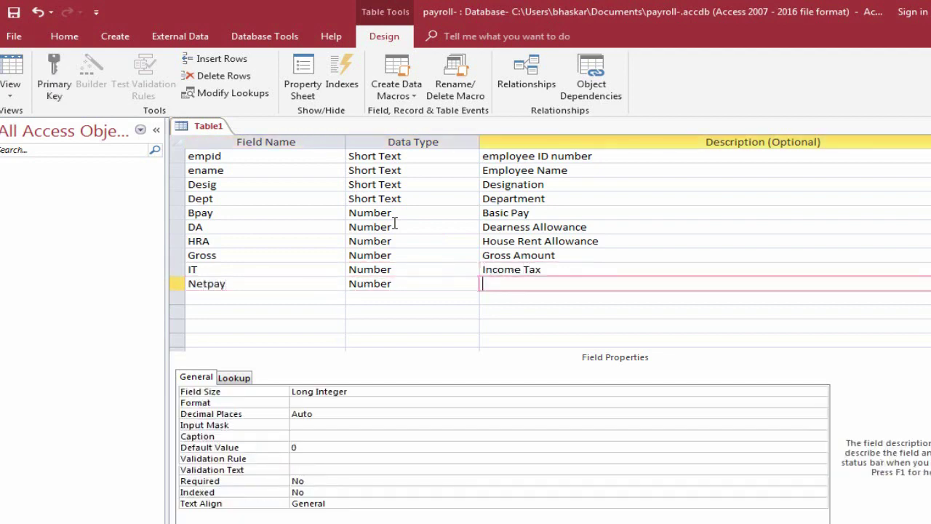
{"action": "type", "text": "Total Net"}
{"action": "key", "text": "Return"}
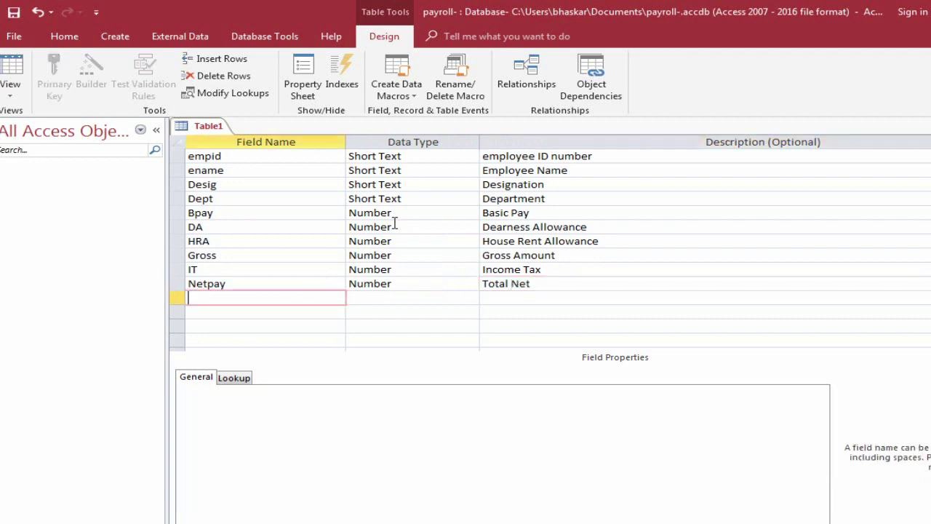
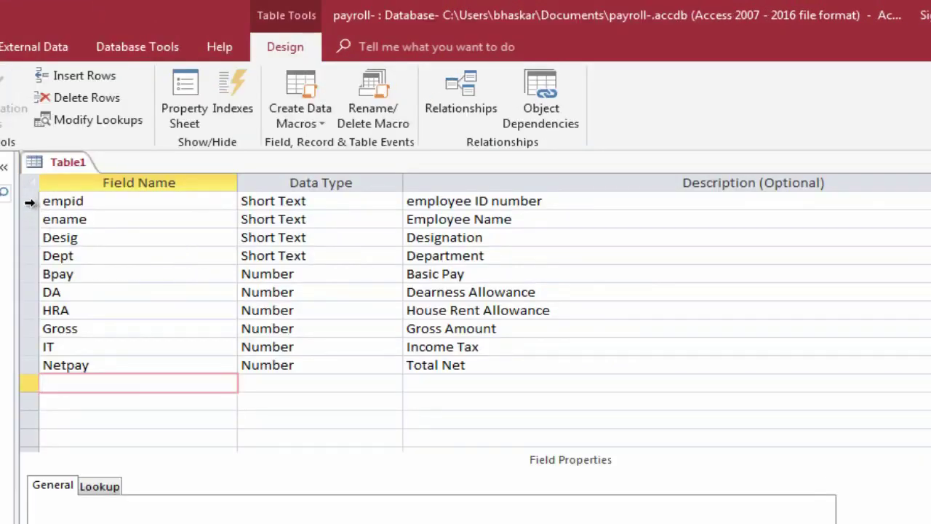
- Select the empid row in the Table1 design grid
{"action": "left_click", "coordinate": [29, 204]}
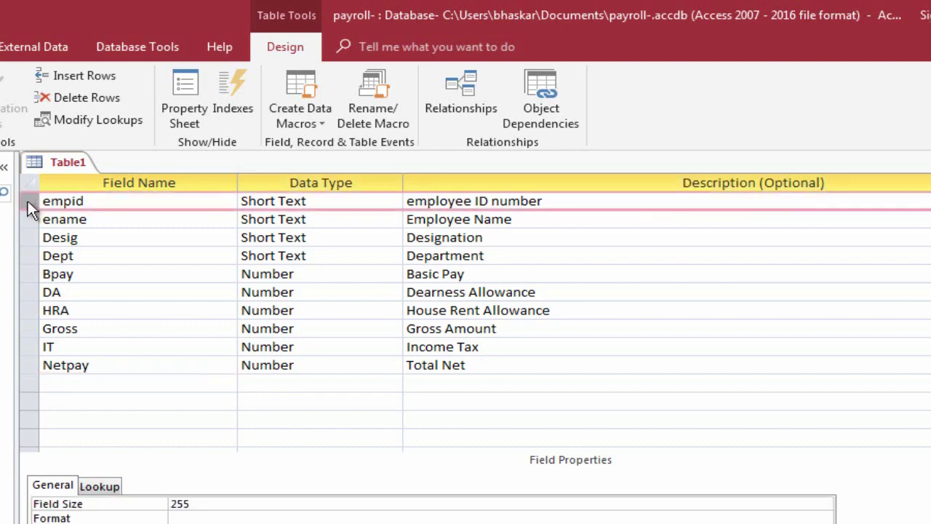
- Make empid the primary key, save the table as EMP, and close its design
{"action": "right_click", "coordinate": [29, 206]}
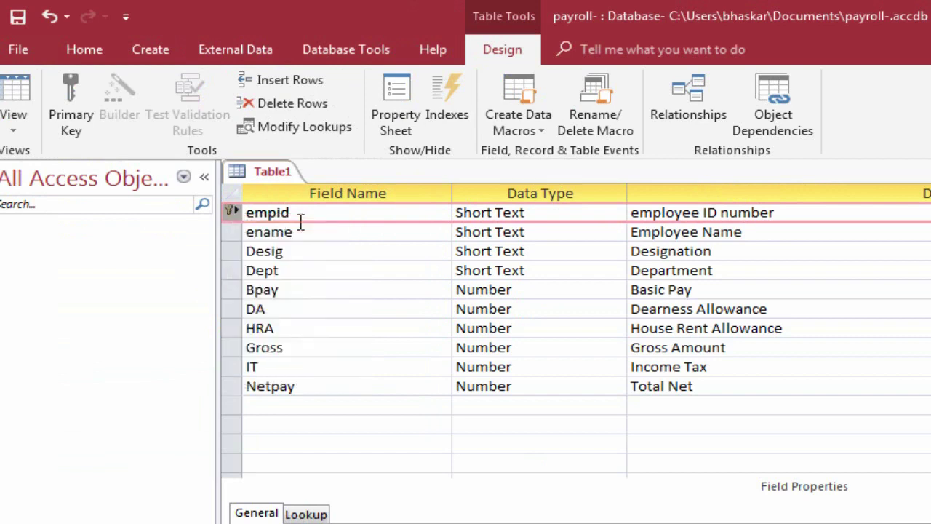
{"action": "left_click", "coordinate": [301, 228]}
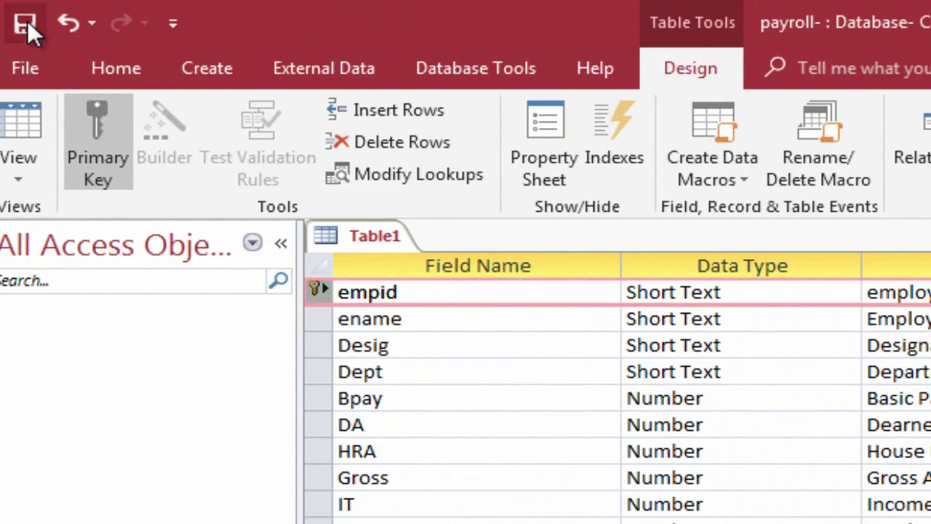
{"action": "left_click", "coordinate": [27, 20]}
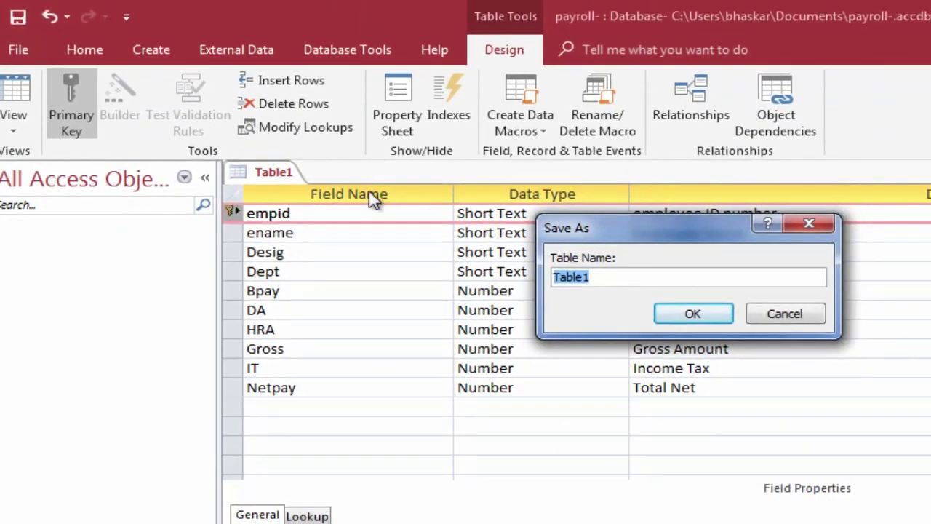
{"action": "type", "text": "EMP"}
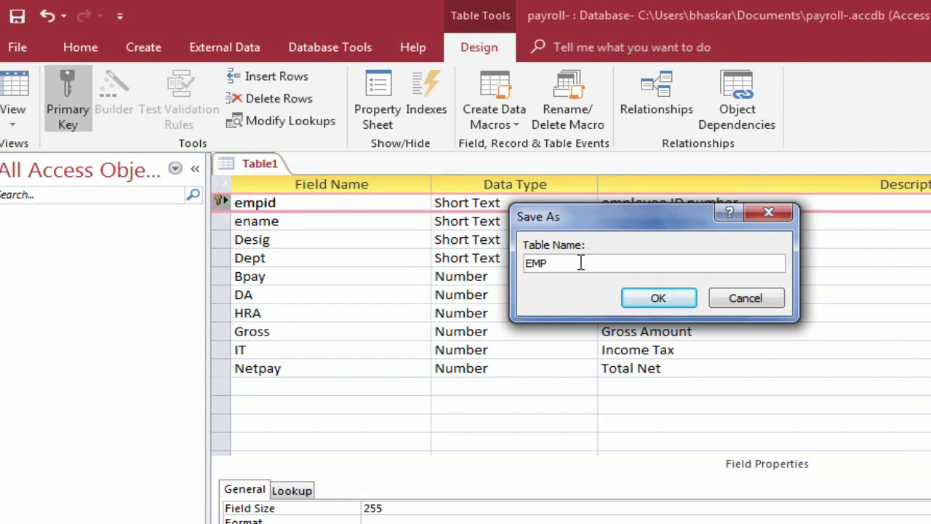
{"action": "left_click", "coordinate": [658, 300]}
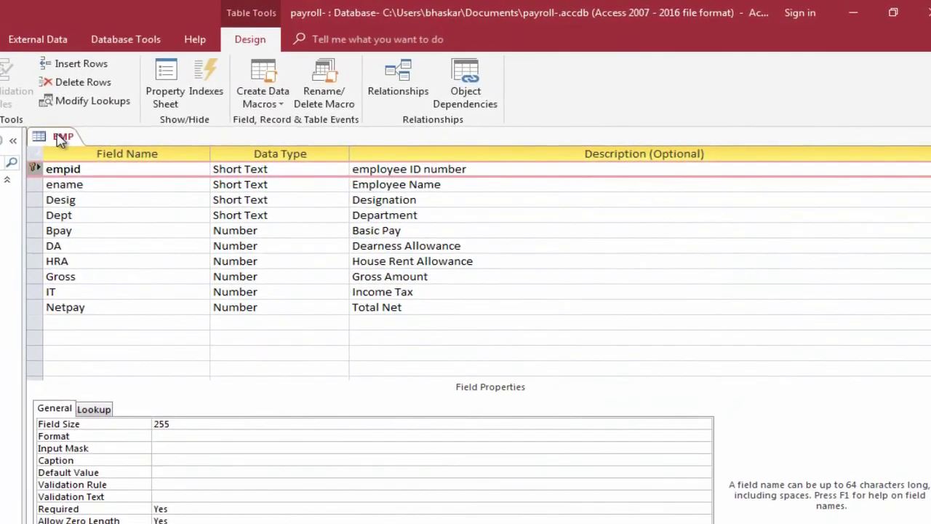
{"action": "right_click", "coordinate": [61, 141]}
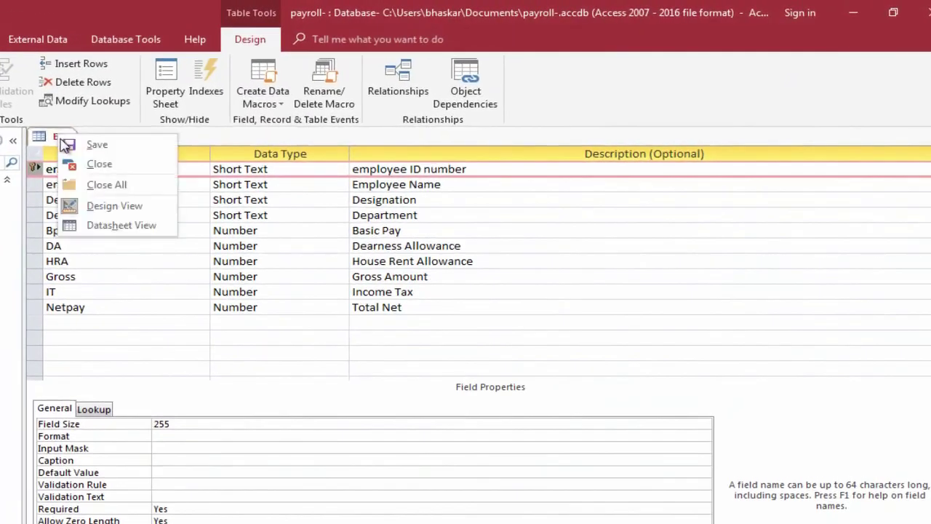
{"action": "left_click", "coordinate": [102, 184]}
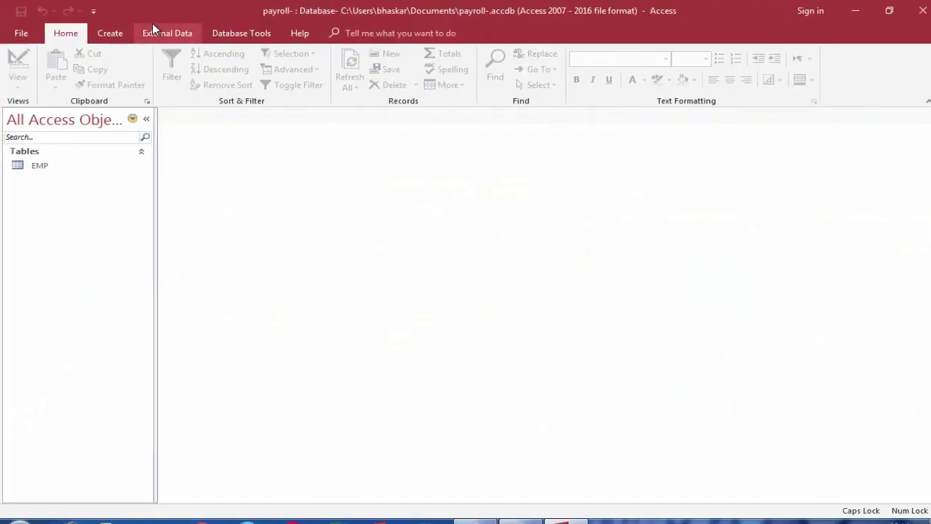
- Create a blank Form1 in Design view and hide the Field List
{"action": "left_click", "coordinate": [112, 34]}
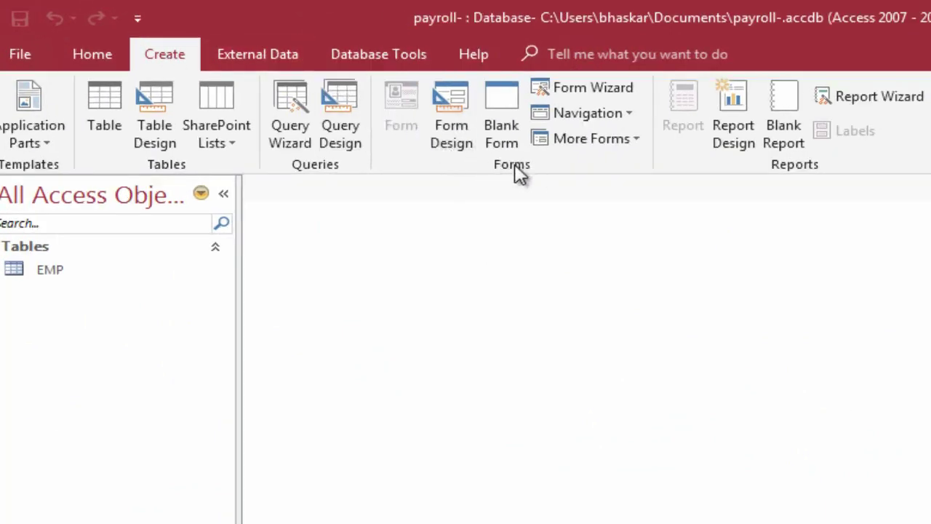
{"action": "left_click", "coordinate": [451, 112]}
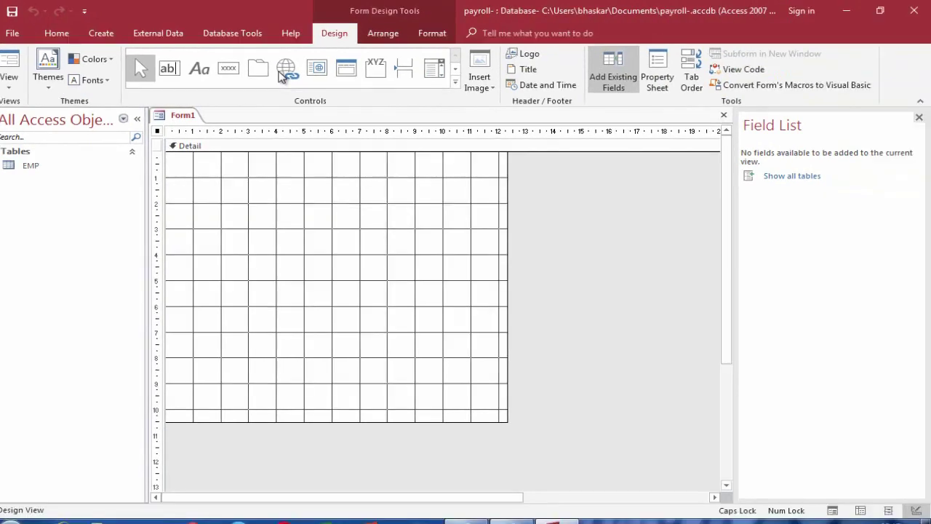
{"action": "left_click", "coordinate": [613, 80]}
- Reopen the Field List, show all tables, and expand EMP to list its ten fields
{"action": "left_click", "coordinate": [613, 80]}
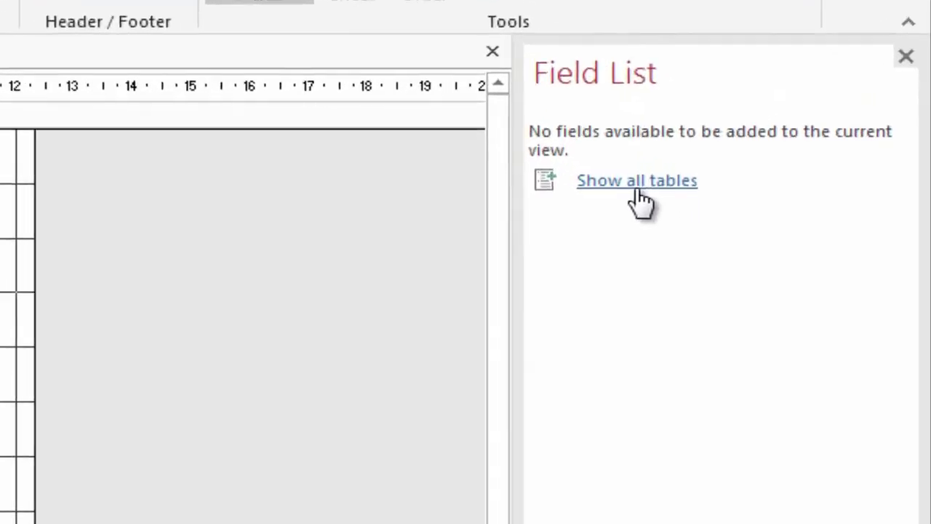
{"action": "left_click", "coordinate": [785, 178]}
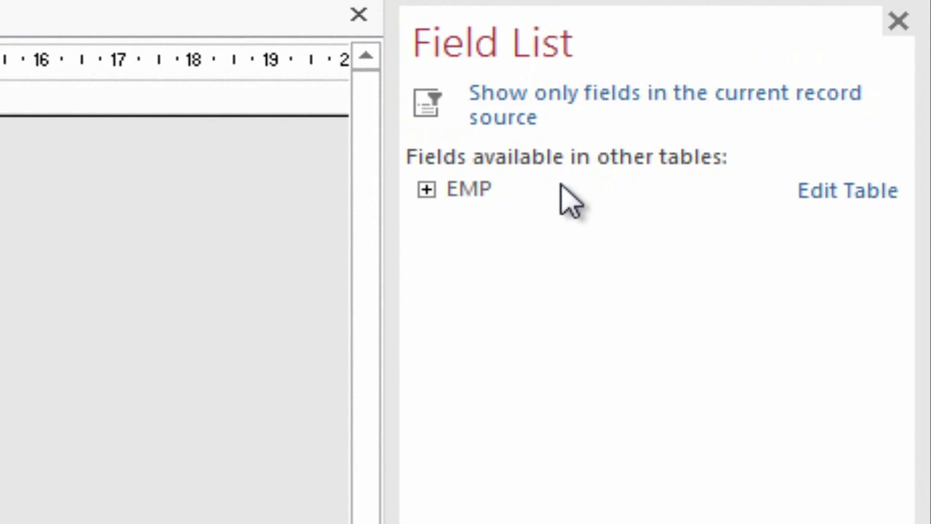
{"action": "left_click", "coordinate": [430, 195]}
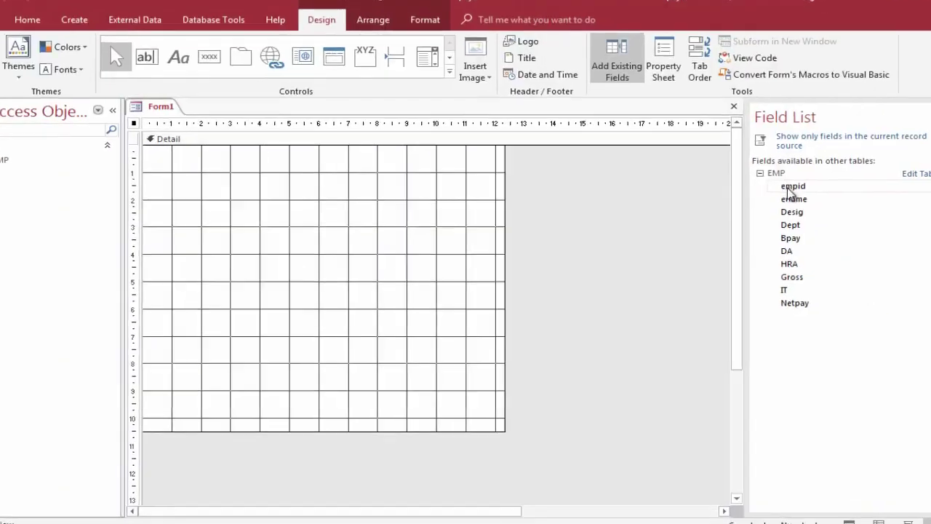
- Place the empid, ename, Desig and Dept fields on the form and widen it
{"action": "left_click_drag", "start_coordinate": [789, 189], "coordinate": [142, 176]}
{"action": "key", "text": "Right"}
{"action": "key", "text": "Right"}
{"action": "key", "text": "Right"}
{"action": "key", "text": "Right"}
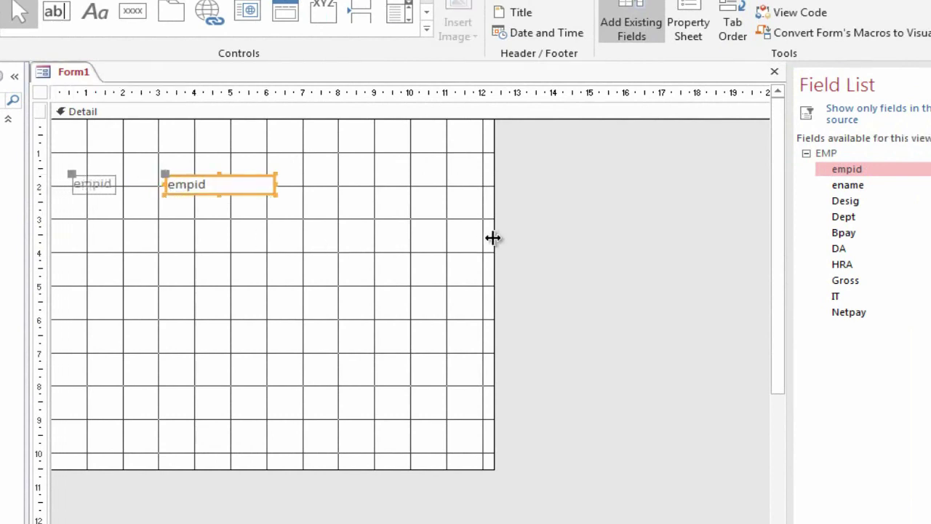
{"action": "left_click_drag", "start_coordinate": [494, 237], "coordinate": [671, 245]}
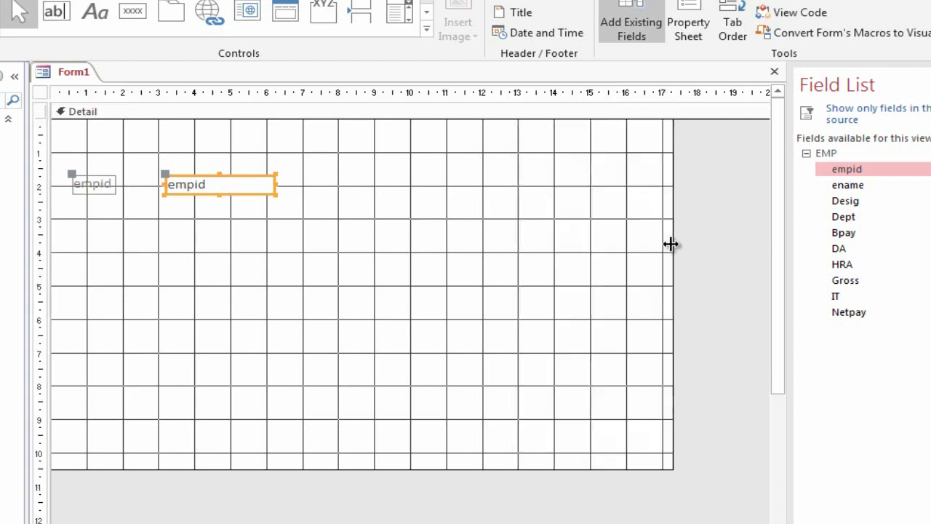
{"action": "left_click_drag", "start_coordinate": [843, 191], "coordinate": [437, 187]}
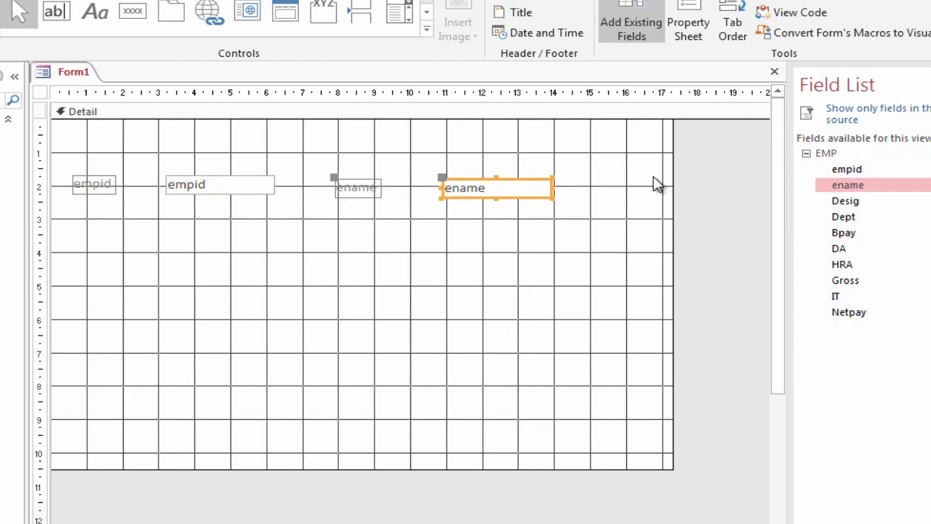
{"action": "left_click_drag", "start_coordinate": [847, 201], "coordinate": [200, 236]}
{"action": "key", "text": "Left"}
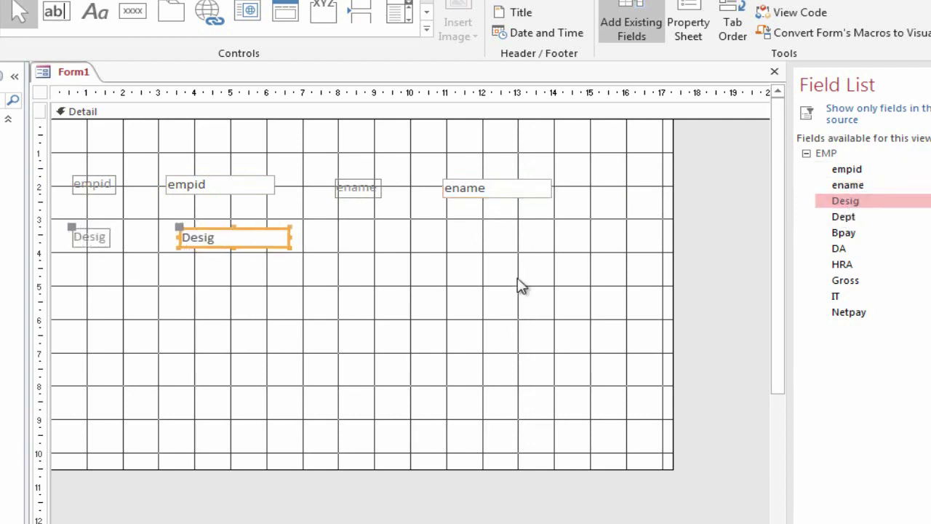
{"action": "left_click_drag", "start_coordinate": [842, 218], "coordinate": [413, 238]}
{"action": "key", "text": "Right"}
- Place the Bpay, DA, HRA and Gross fields, nudging them into two aligned columns
{"action": "left_click_drag", "start_coordinate": [844, 234], "coordinate": [199, 298]}
{"action": "key", "text": "Left"}
{"action": "left_click_drag", "start_coordinate": [854, 251], "coordinate": [485, 285]}
{"action": "key", "text": "Left"}
{"action": "key", "text": "Left"}
{"action": "key", "text": "Left"}
{"action": "key", "text": "Right"}
{"action": "key", "text": "Right"}
{"action": "key", "text": "Down"}
{"action": "left_click_drag", "start_coordinate": [865, 267], "coordinate": [178, 374]}
{"action": "key", "text": "Up"}
- Place the IT and Netpay fields, then trim the form's right and bottom edges
{"action": "key", "text": "Up"}
{"action": "key", "text": "Up"}
{"action": "key", "text": "Up"}
{"action": "left_click", "coordinate": [865, 283]}
{"action": "left_click_drag", "start_coordinate": [865, 283], "coordinate": [465, 352]}
{"action": "key", "text": "Left"}
{"action": "key", "text": "Left"}
{"action": "key", "text": "Left"}
{"action": "key", "text": "Down"}
{"action": "left_click", "coordinate": [835, 294]}
{"action": "left_click_drag", "start_coordinate": [835, 295], "coordinate": [323, 439]}
{"action": "key", "text": "Up"}
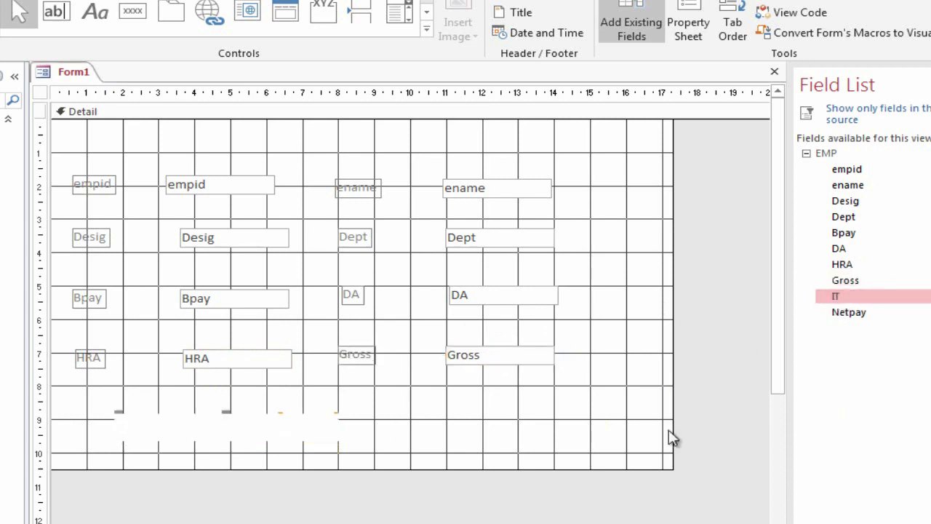
{"action": "key", "text": "Up"}
{"action": "key", "text": "Up"}
{"action": "key", "text": "Left"}
{"action": "key", "text": "Left"}
{"action": "key", "text": "Left"}
{"action": "left_click", "coordinate": [850, 313]}
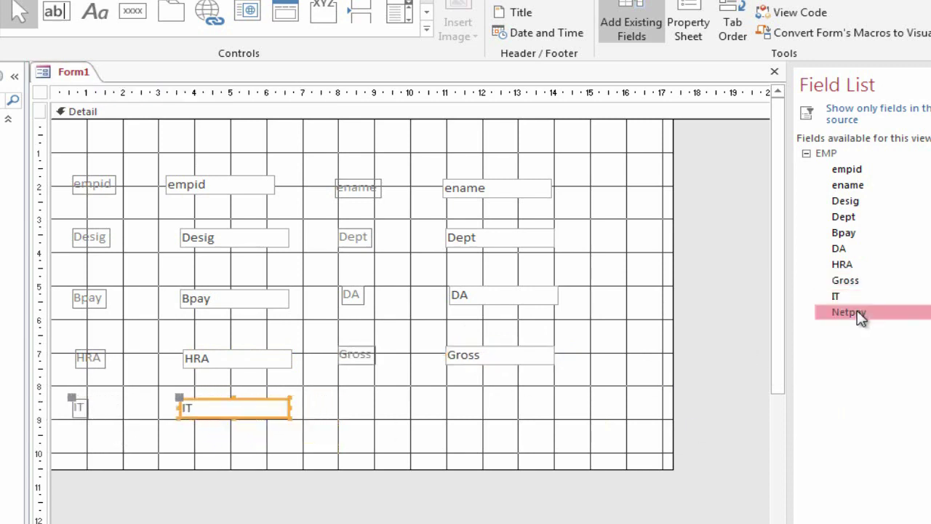
{"action": "left_click_drag", "start_coordinate": [849, 313], "coordinate": [474, 409]}
{"action": "key", "text": "Left"}
{"action": "key", "text": "Left"}
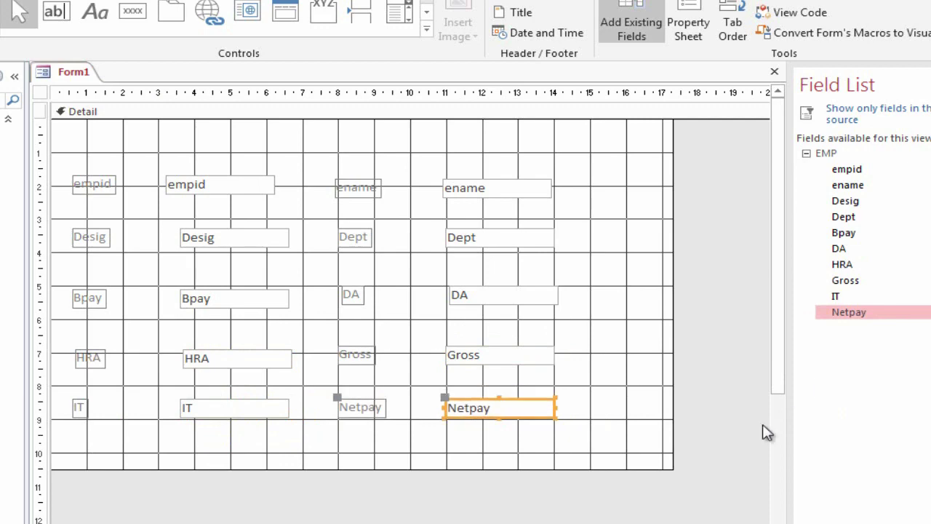
{"action": "left_click_drag", "start_coordinate": [670, 413], "coordinate": [592, 418]}
{"action": "left_click_drag", "start_coordinate": [410, 469], "coordinate": [414, 451]}
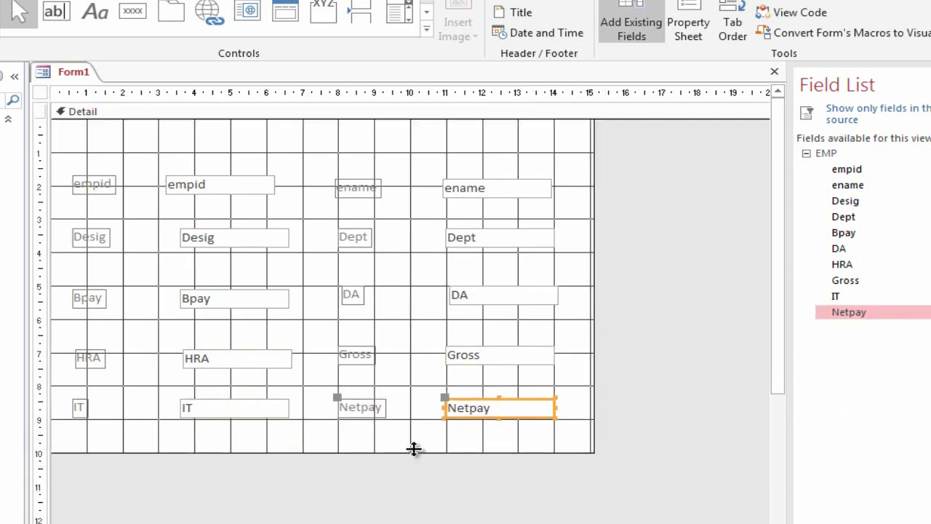
- Fill the form's Detail section background with yellow
{"action": "left_click", "coordinate": [517, 330]}
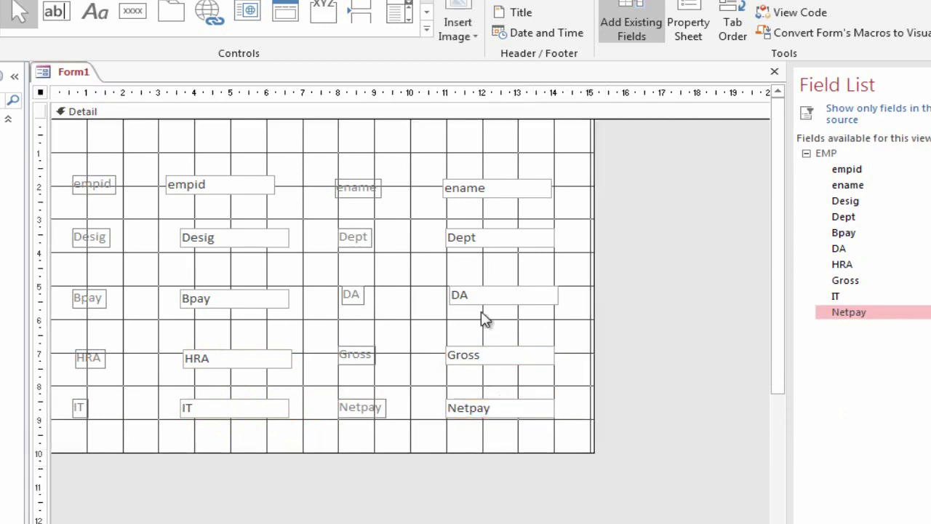
{"action": "right_click", "coordinate": [395, 274]}
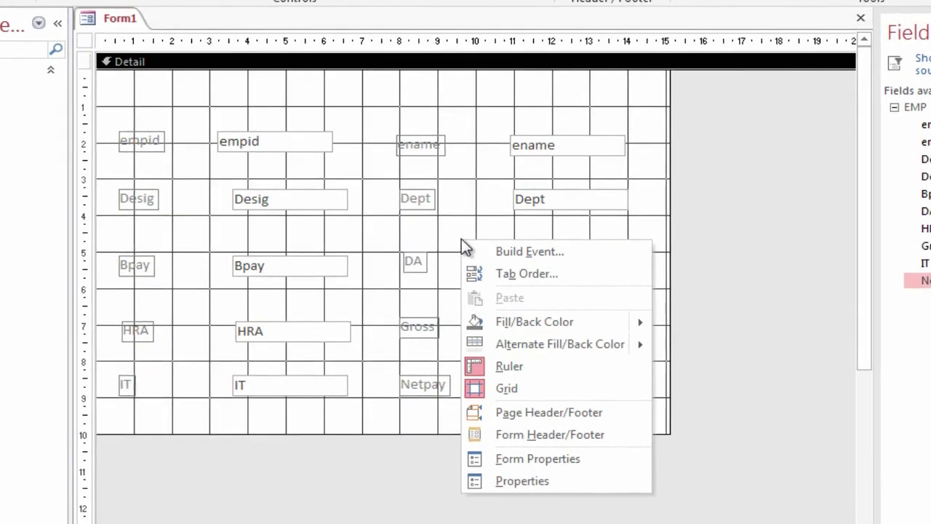
{"action": "mouse_move", "coordinate": [541, 325]}
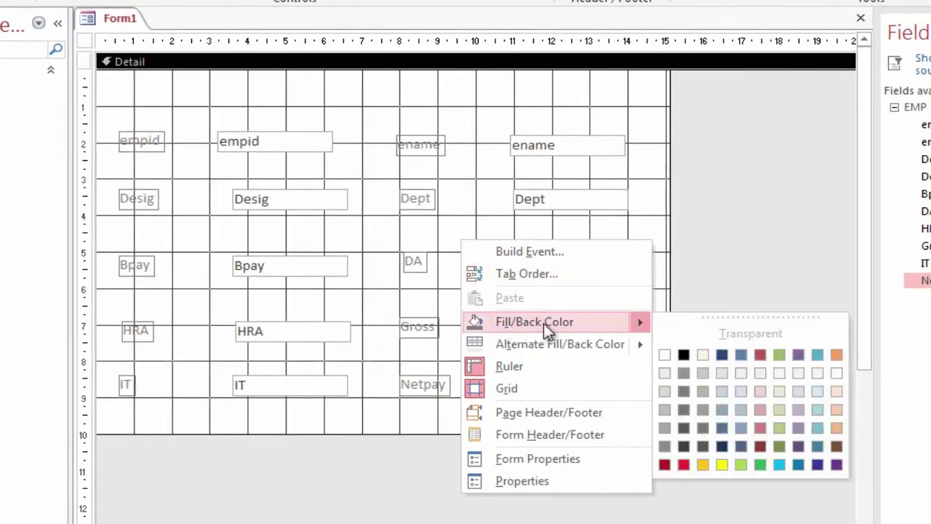
{"action": "left_click", "coordinate": [722, 464]}
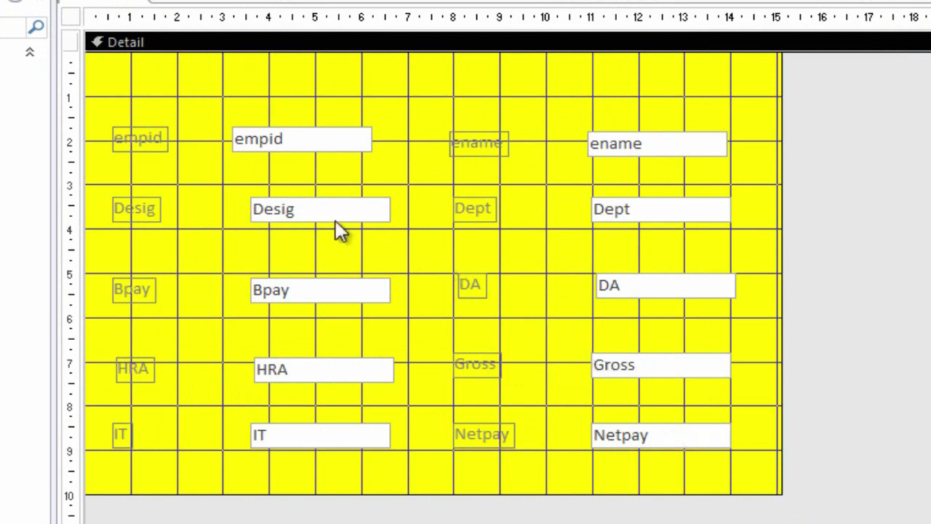
{"action": "left_click", "coordinate": [368, 219]}
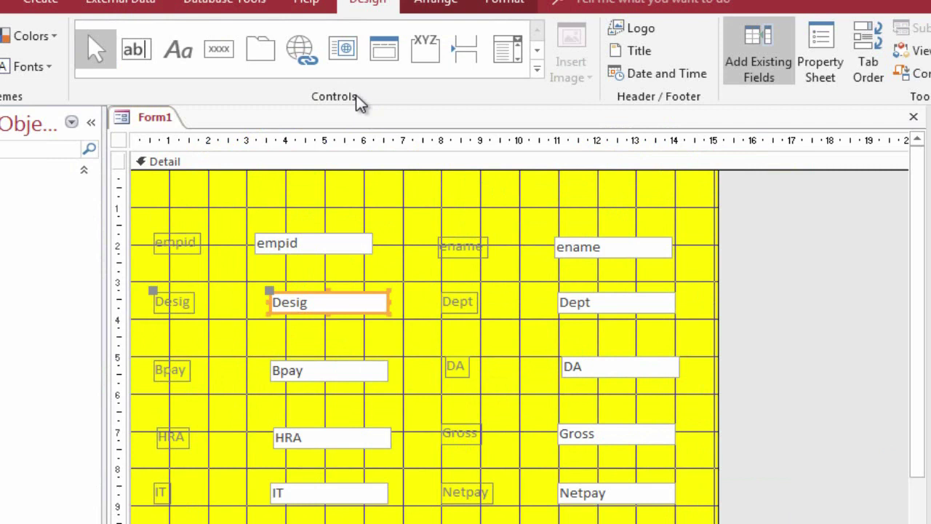
- Draw a combo box over the Desig text box, set to type its own values
{"action": "left_click", "coordinate": [507, 51]}
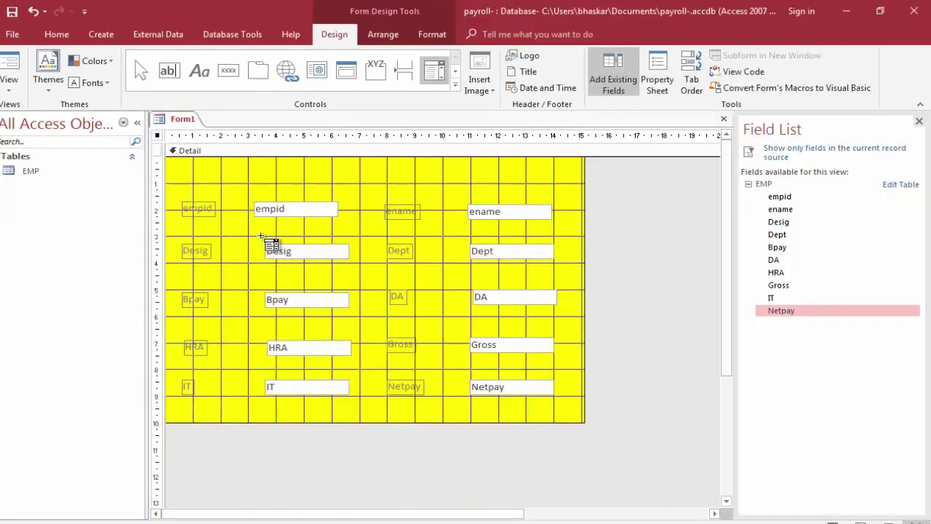
{"action": "left_click_drag", "start_coordinate": [320, 289], "coordinate": [418, 303]}
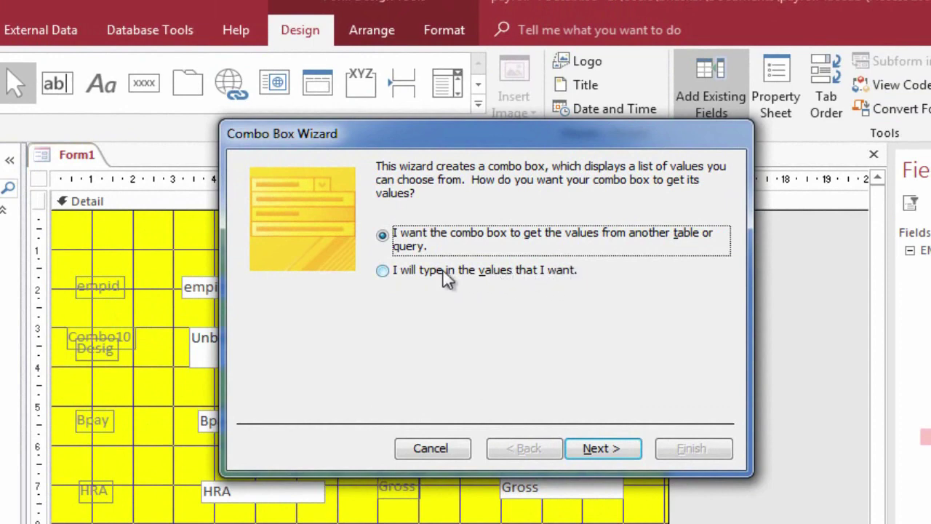
{"action": "left_click", "coordinate": [387, 274]}
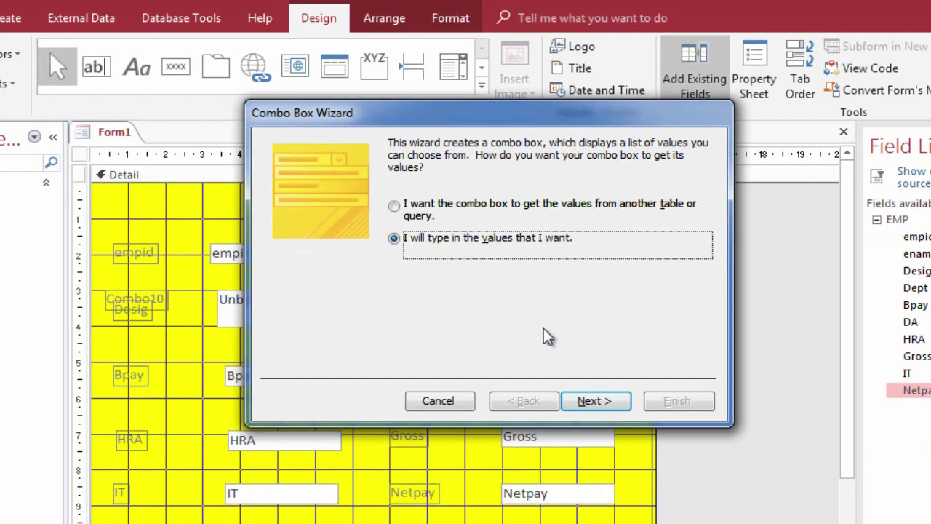
{"action": "left_click", "coordinate": [603, 401]}
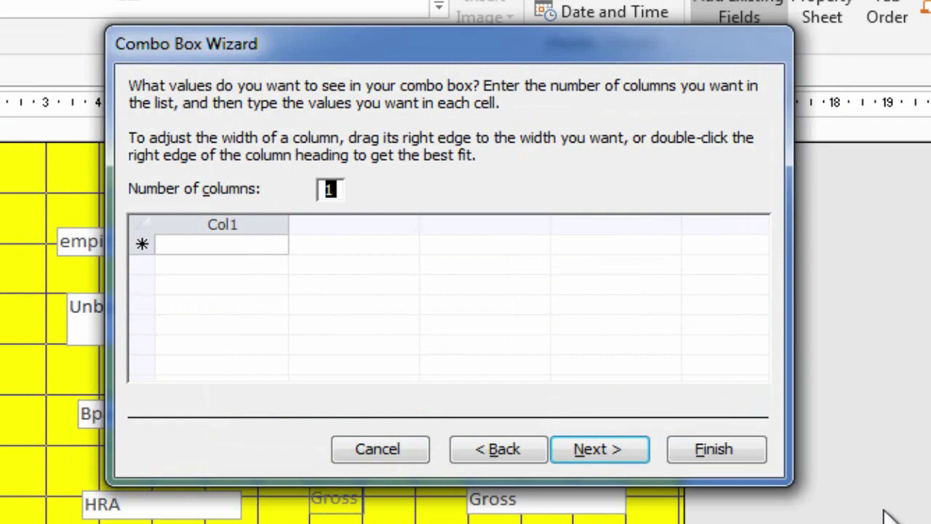
- Enter Principal, Lecturer, Record Assistant, Office Subordinator and Store Keeper as list values
{"action": "left_click", "coordinate": [186, 248]}
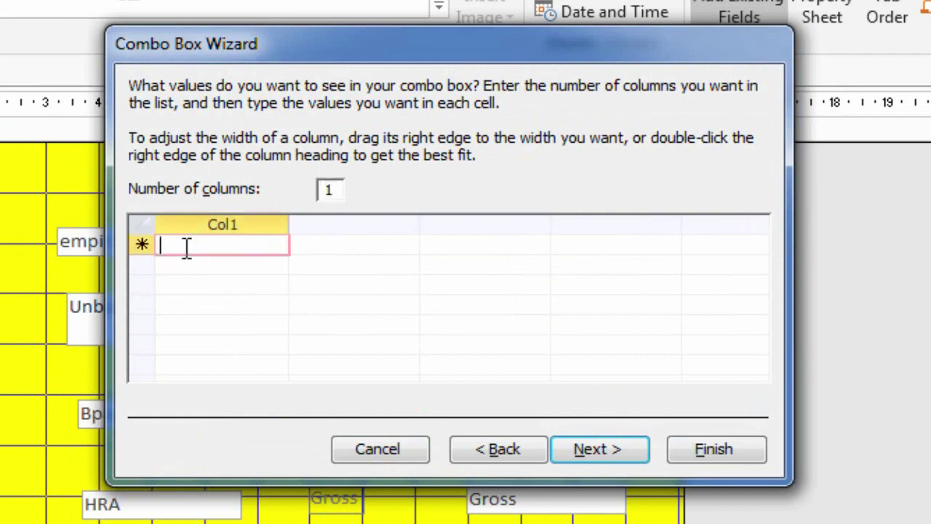
{"action": "type", "text": "pRINCIPAL"}
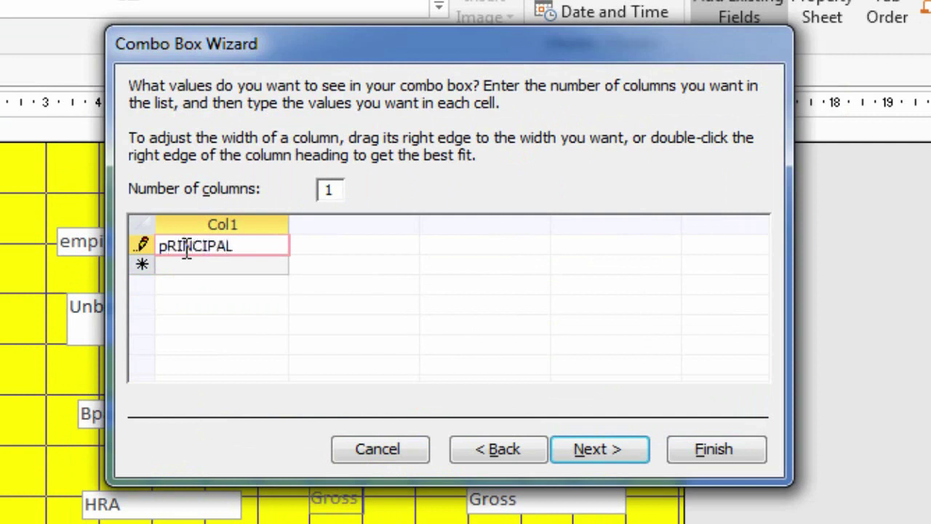
{"action": "key", "text": "BackSpace"}
{"action": "key", "text": "BackSpace"}
{"action": "key", "text": "BackSpace"}
{"action": "key", "text": "BackSpace"}
{"action": "key", "text": "BackSpace"}
{"action": "key", "text": "BackSpace"}
{"action": "key", "text": "BackSpace"}
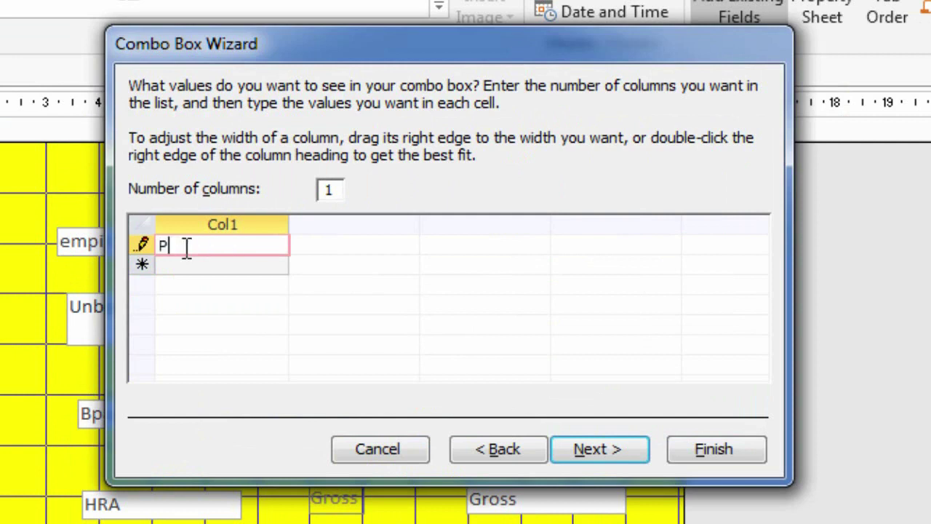
{"action": "key", "text": "Return"}
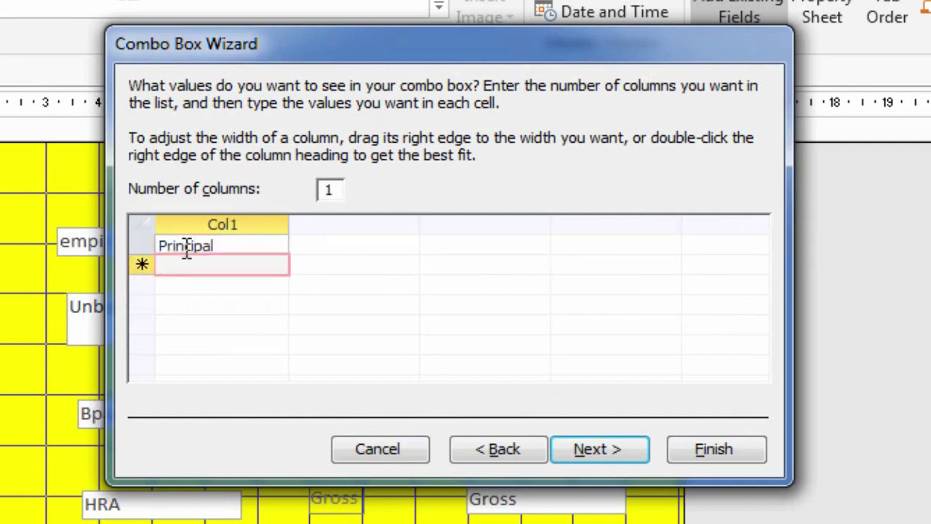
{"action": "type", "text": "Lecturer"}
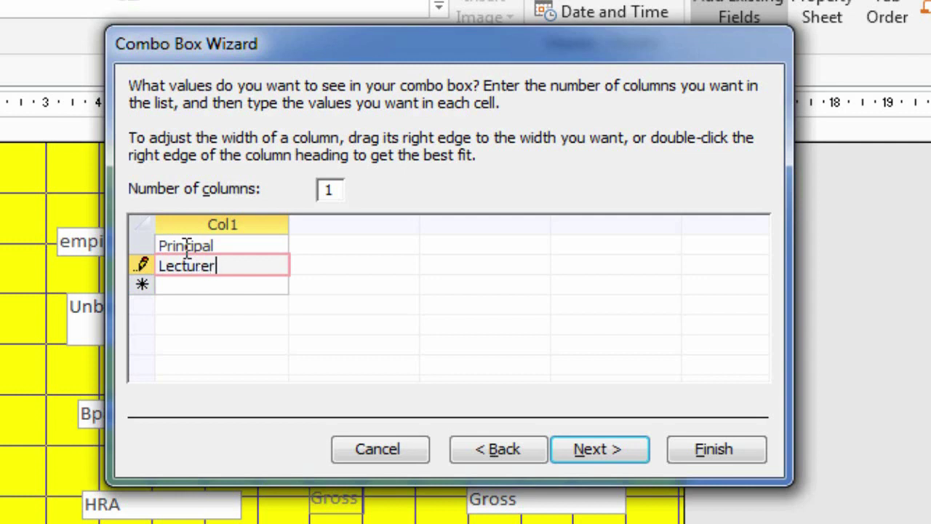
{"action": "key", "text": "Return"}
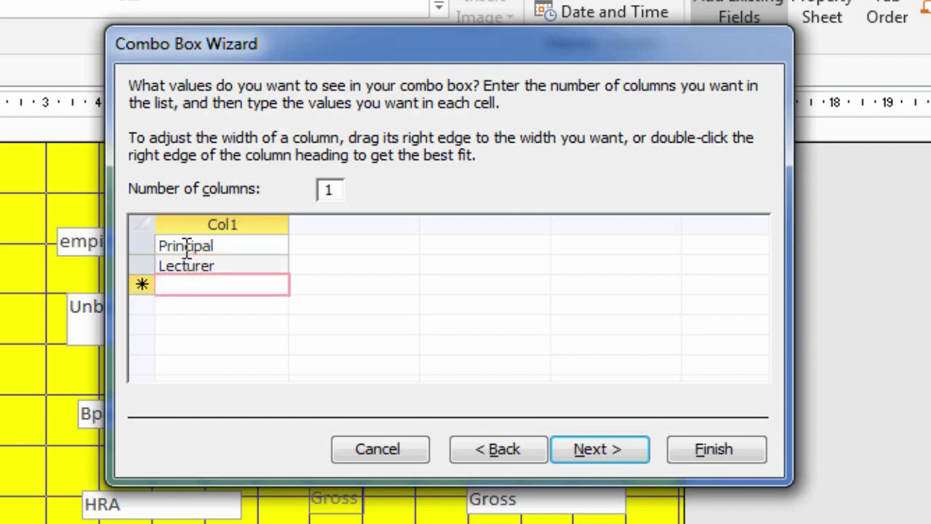
{"action": "type", "text": "Record Assistant"}
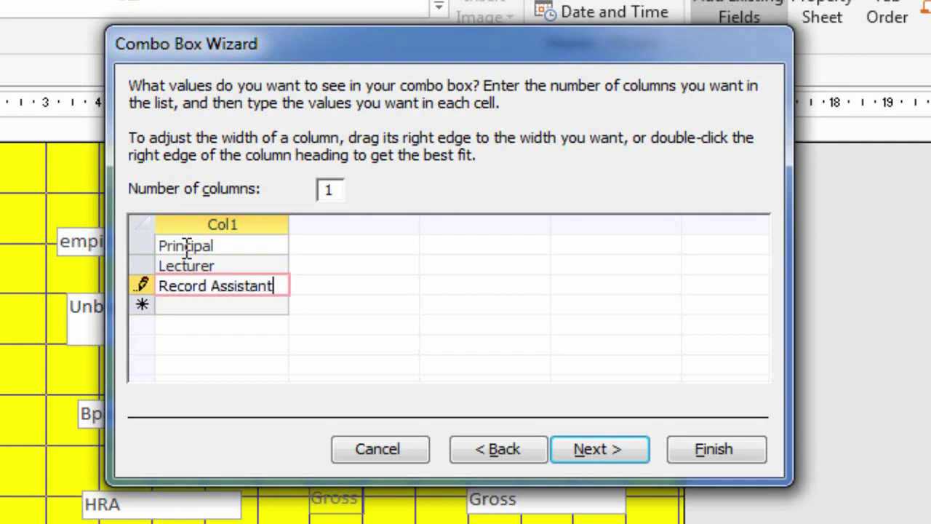
{"action": "key", "text": "Return"}
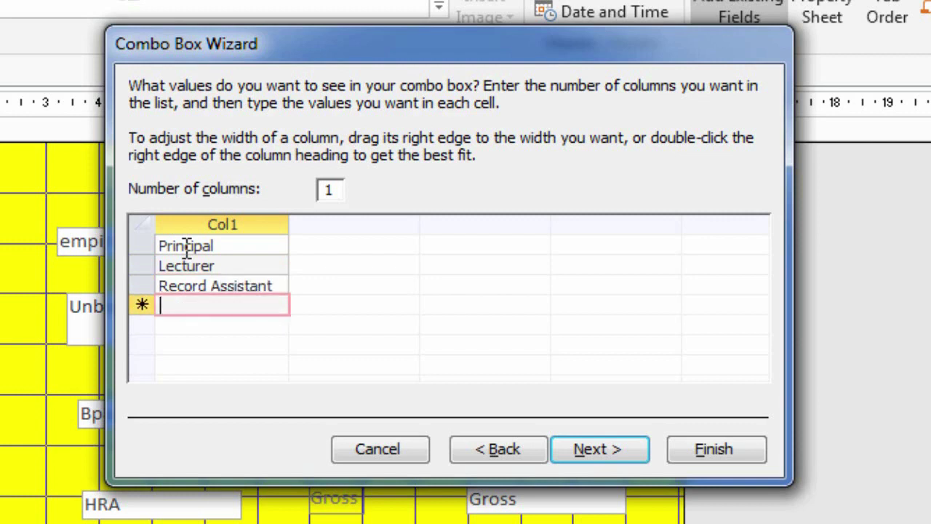
{"action": "type", "text": "Office Subordinator"}
{"action": "key", "text": "Return"}
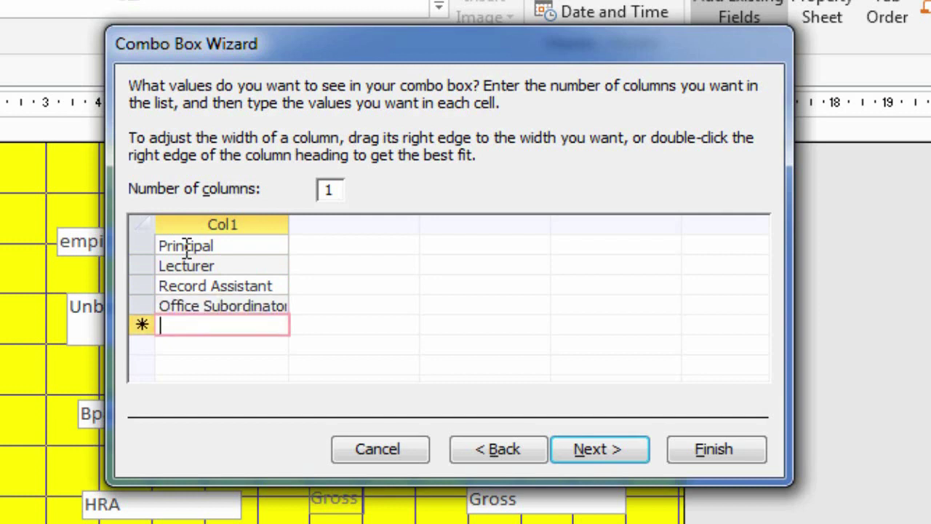
{"action": "type", "text": "Store Keeper"}
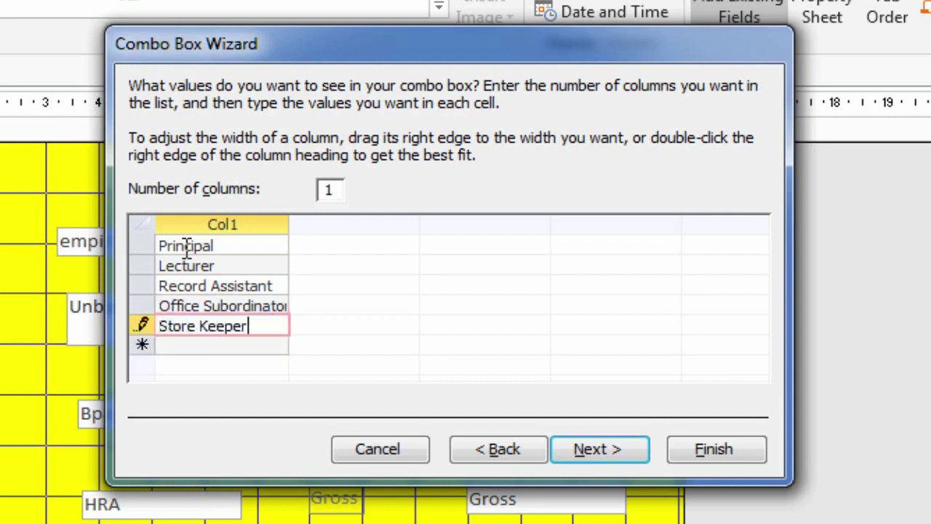
{"action": "key", "text": "Return"}
- Add Typist, Lab Assistant, Programmer, Guest Faculy, Contract lecturer, senior assistant, Junior Assistant and Superintendent
{"action": "key", "text": "Tab"}
{"action": "type", "text": "Lab Assistant"}
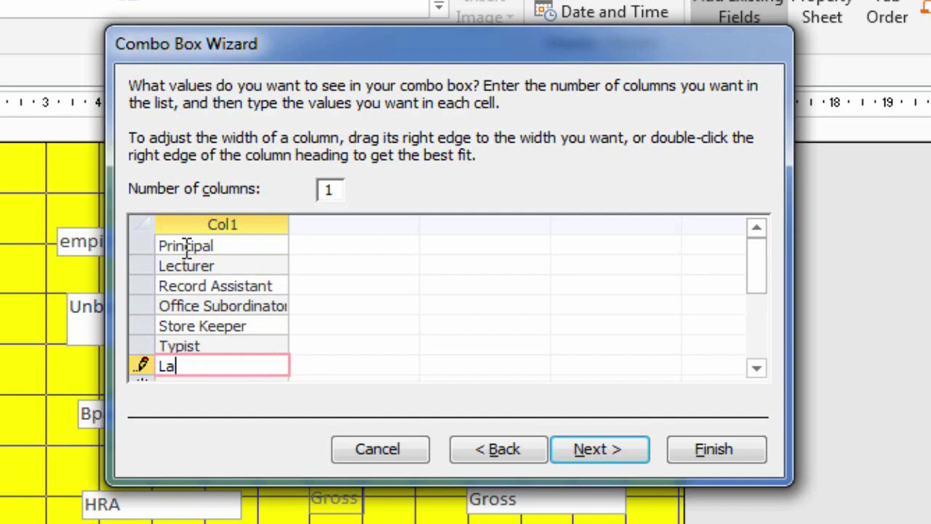
{"action": "key", "text": "Tab"}
{"action": "type", "text": "Programmer"}
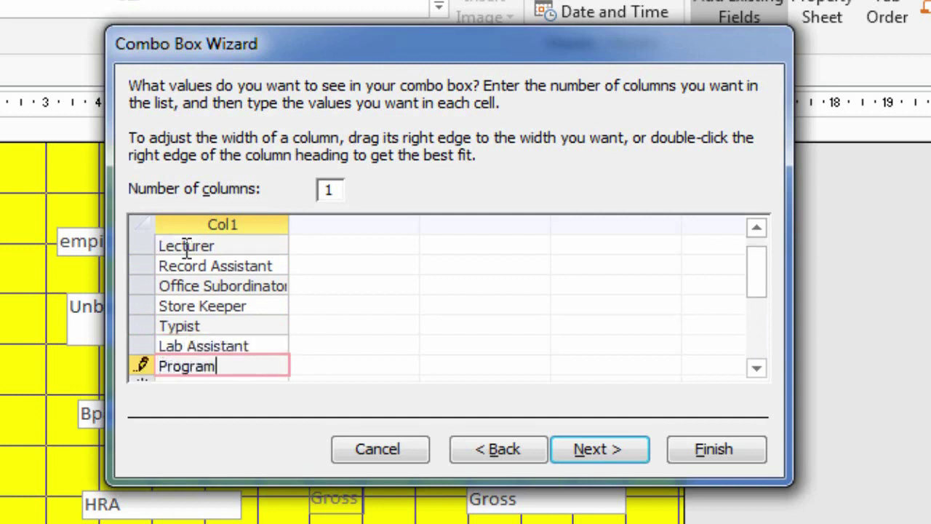
{"action": "key", "text": "Tab"}
{"action": "type", "text": "Guest Faculy"}
{"action": "key", "text": "Tab"}
{"action": "type", "text": "Contract lecturer"}
{"action": "key", "text": "Tab"}
{"action": "type", "text": "senior assistant"}
{"action": "key", "text": "Tab"}
{"action": "type", "text": "Jo"}
{"action": "key", "text": "BackSpace"}
{"action": "type", "text": "unior Assistant"}
{"action": "key", "text": "Tab"}
{"action": "type", "text": "Superintendent"}
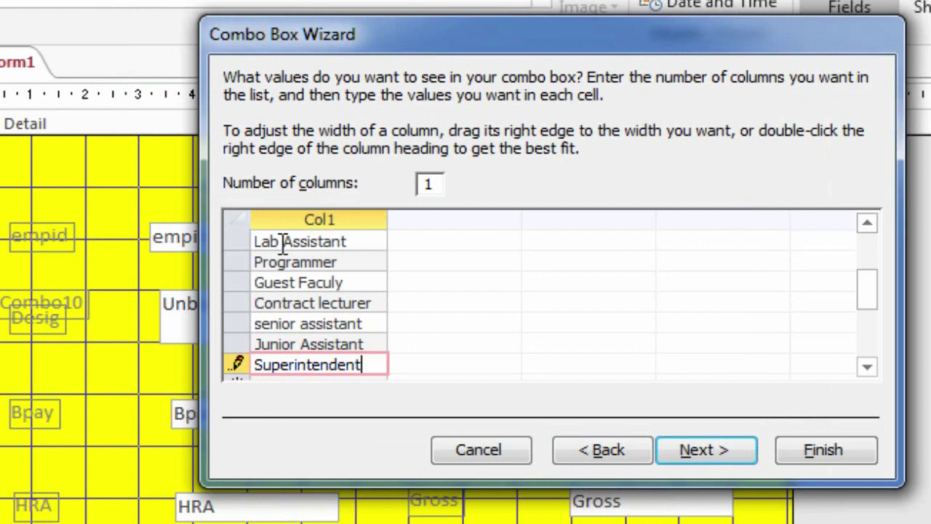
{"action": "left_click", "coordinate": [699, 456]}
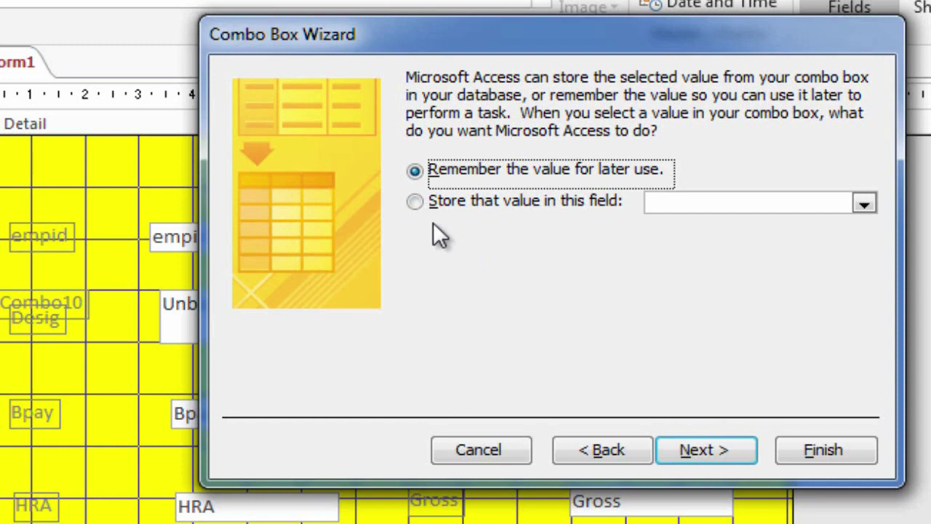
- Store the combo box's chosen value in the Desig field and finish the wizard
{"action": "left_click", "coordinate": [416, 203]}
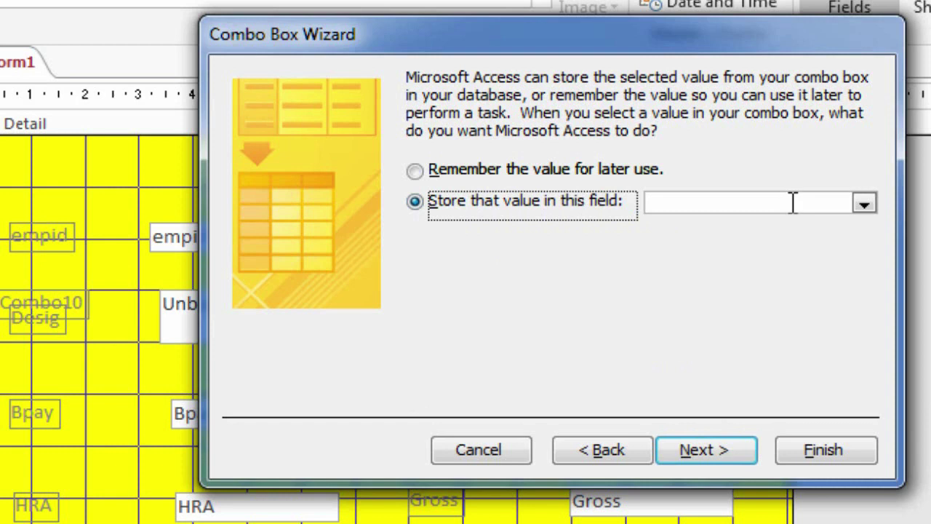
{"action": "left_click", "coordinate": [863, 204]}
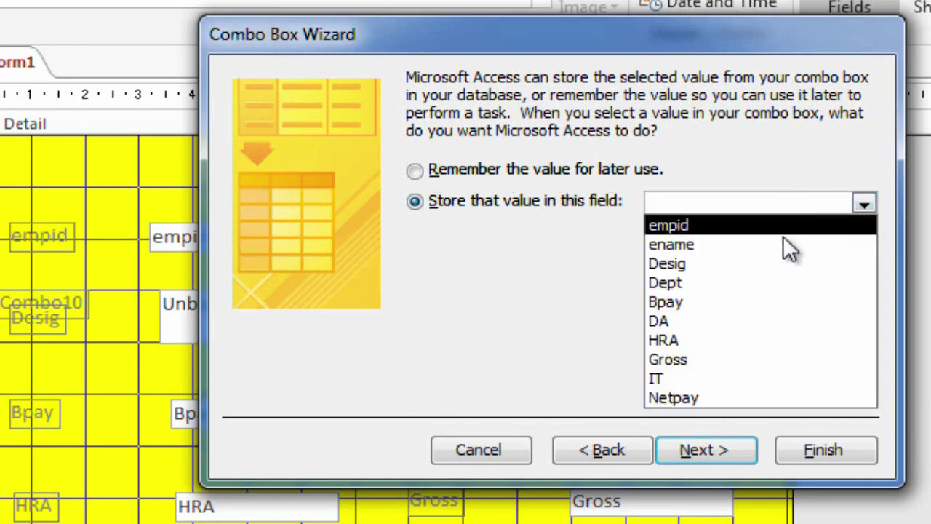
{"action": "left_click", "coordinate": [763, 259]}
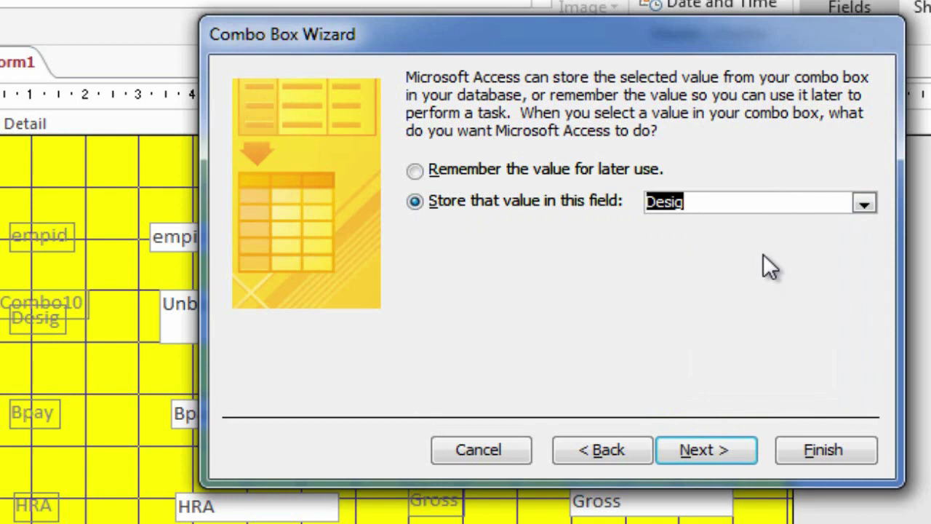
{"action": "left_click", "coordinate": [712, 449]}
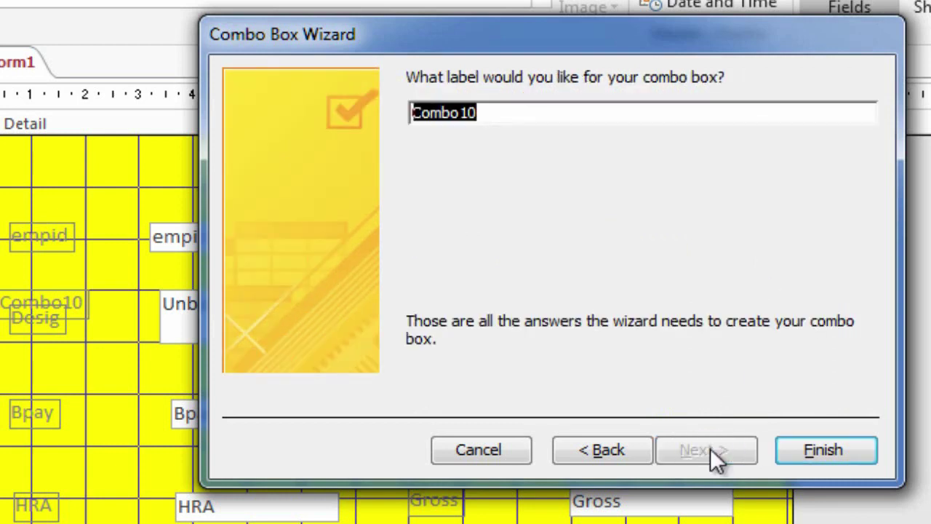
{"action": "left_click", "coordinate": [840, 449]}
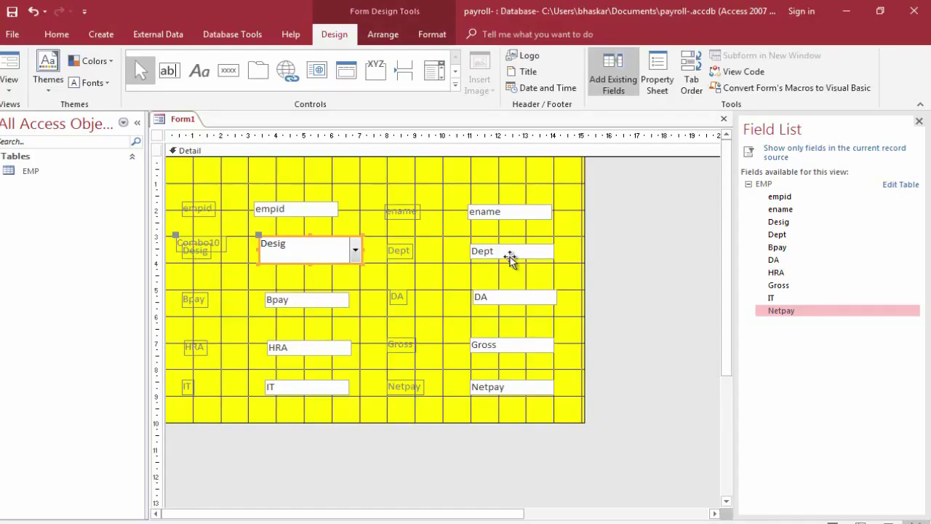
{"action": "left_click", "coordinate": [650, 323]}
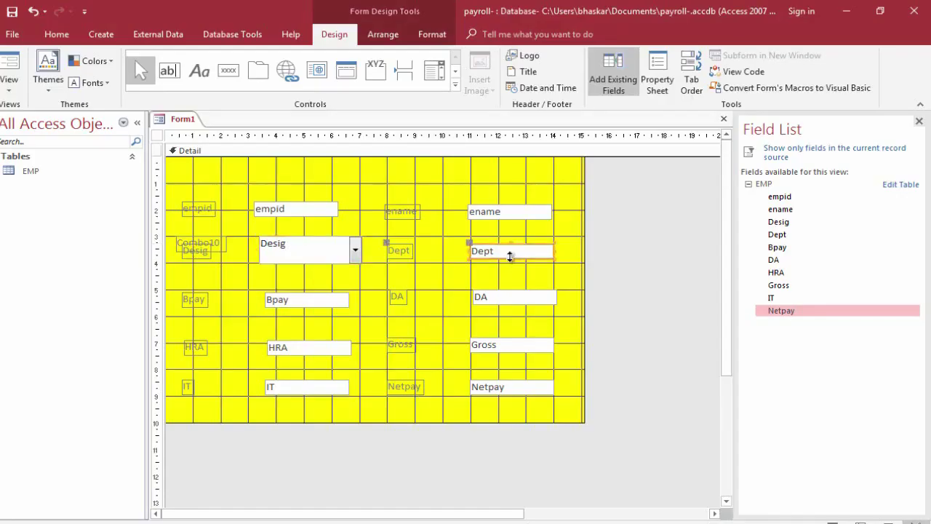
- Draw a combo box over the Dept text box, set to type its own values
{"action": "right_click", "coordinate": [509, 256]}
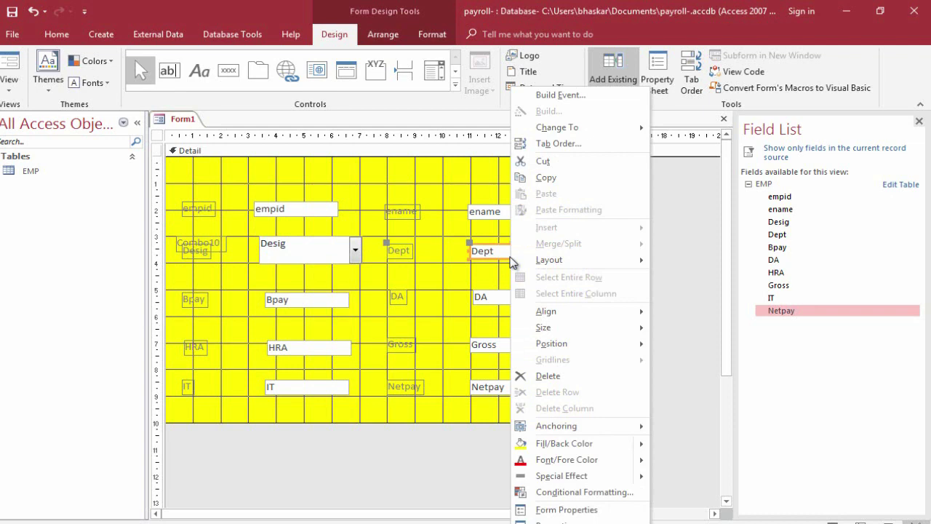
{"action": "key", "text": "Escape"}
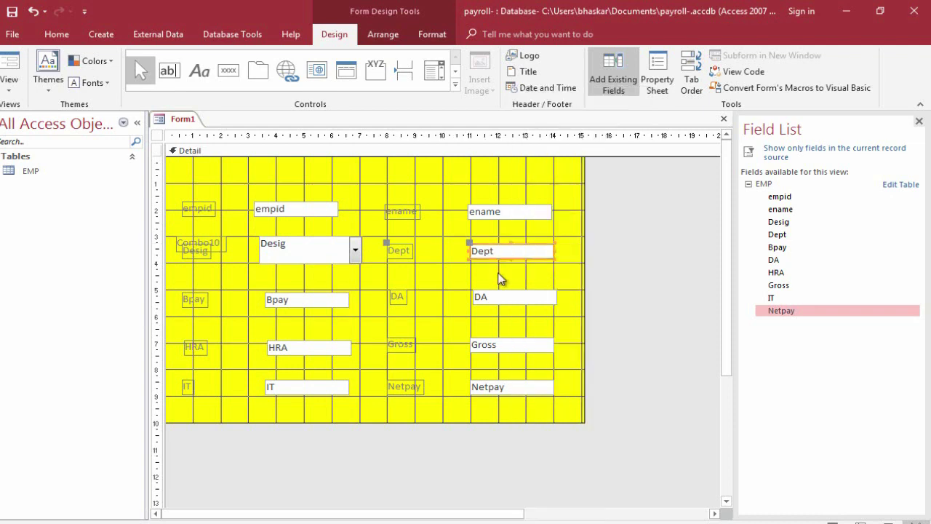
{"action": "left_click", "coordinate": [434, 72]}
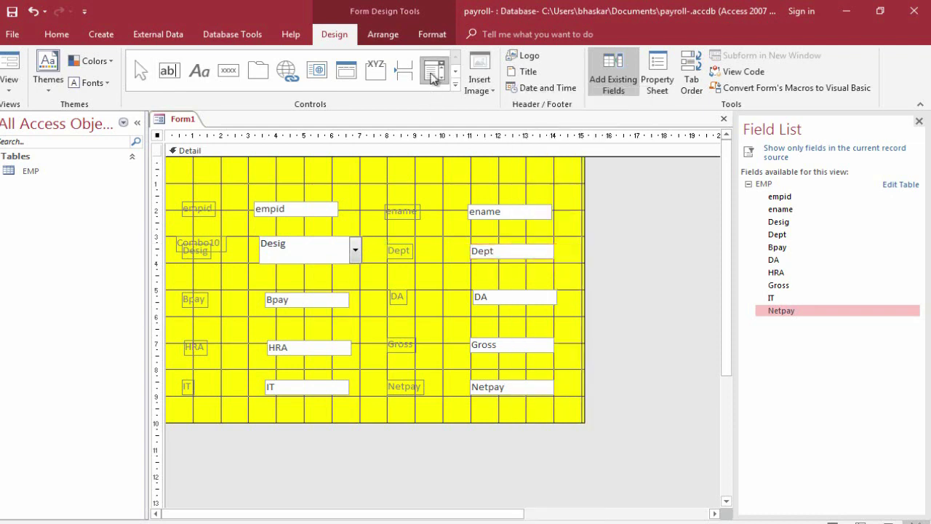
{"action": "left_click_drag", "start_coordinate": [469, 240], "coordinate": [555, 283]}
{"action": "left_click", "coordinate": [393, 197]}
{"action": "left_click", "coordinate": [538, 318]}
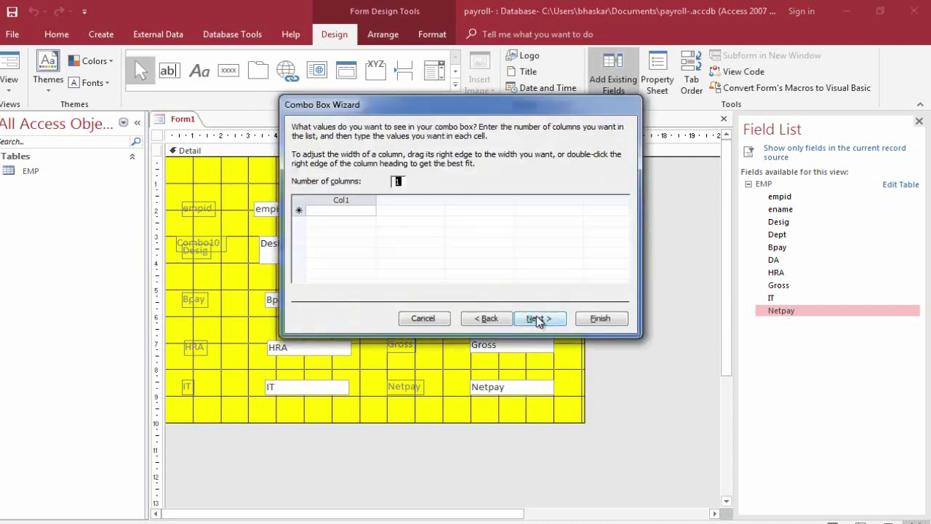
- Enter Commerce, Economics, Physics, Chemistry, Scholarship, Computers, Zoology and Botany as list values
{"action": "left_click", "coordinate": [341, 212]}
{"action": "type", "text": "Commerce"}
{"action": "key", "text": "Return"}
{"action": "type", "text": "Economics"}
{"action": "key", "text": "Return"}
{"action": "type", "text": "Physics"}
{"action": "key", "text": "Return"}
{"action": "type", "text": "Chemistry"}
{"action": "key", "text": "Return"}
{"action": "type", "text": "Scholarship"}
{"action": "key", "text": "Return"}
{"action": "type", "text": "Compute"}
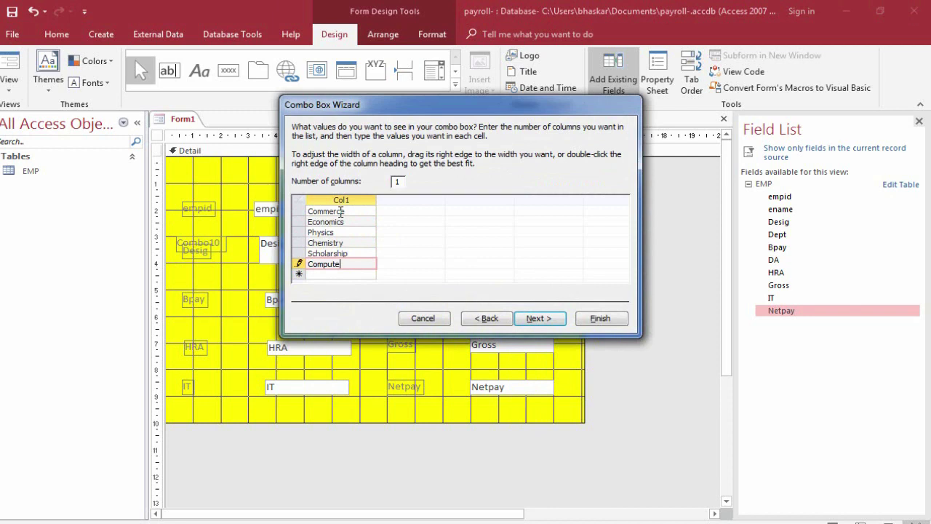
{"action": "type", "text": "rs"}
{"action": "key", "text": "Return"}
{"action": "type", "text": "Zoology"}
{"action": "key", "text": "Return"}
{"action": "type", "text": "Botany"}
{"action": "key", "text": "Return"}
- Add Political, Science, Public Administration, Examination and History to the department list
{"action": "type", "text": "Political"}
{"action": "key", "text": "Return"}
{"action": "type", "text": "Science"}
{"action": "key", "text": "Return"}
{"action": "type", "text": "Public Administration"}
{"action": "key", "text": "Return"}
{"action": "type", "text": "Examination"}
{"action": "key", "text": "Return"}
{"action": "type", "text": "Hi"}
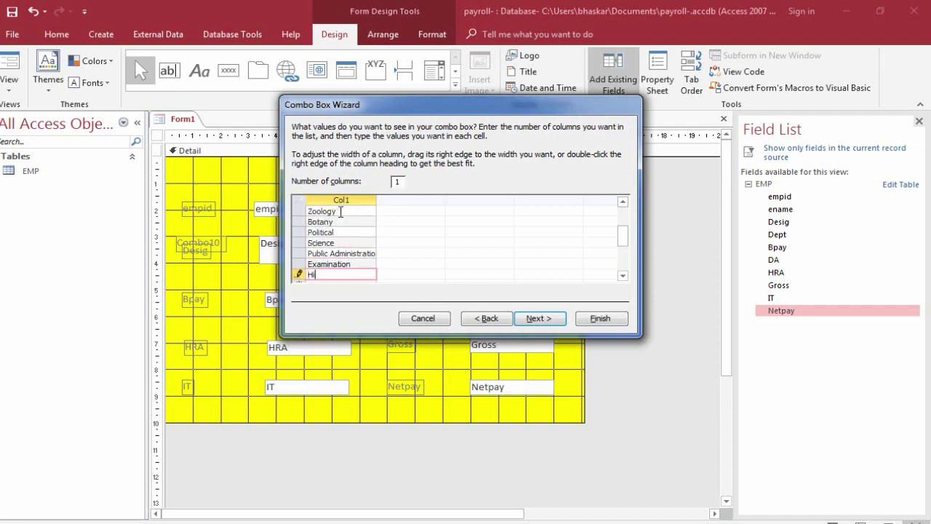
{"action": "type", "text": "story"}
{"action": "key", "text": "Return"}
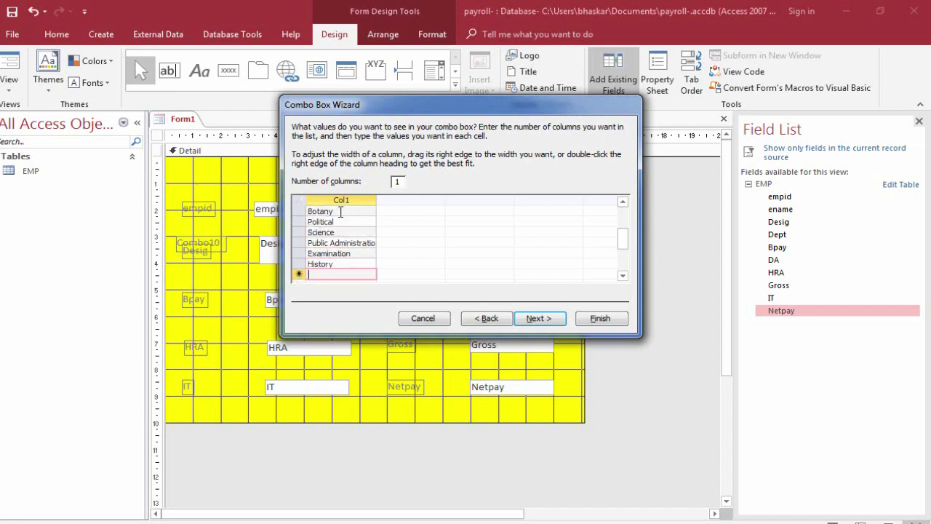
{"action": "left_click", "coordinate": [539, 318]}
- Store the chosen department in the Dept field and finish the wizard
{"action": "left_click", "coordinate": [401, 192]}
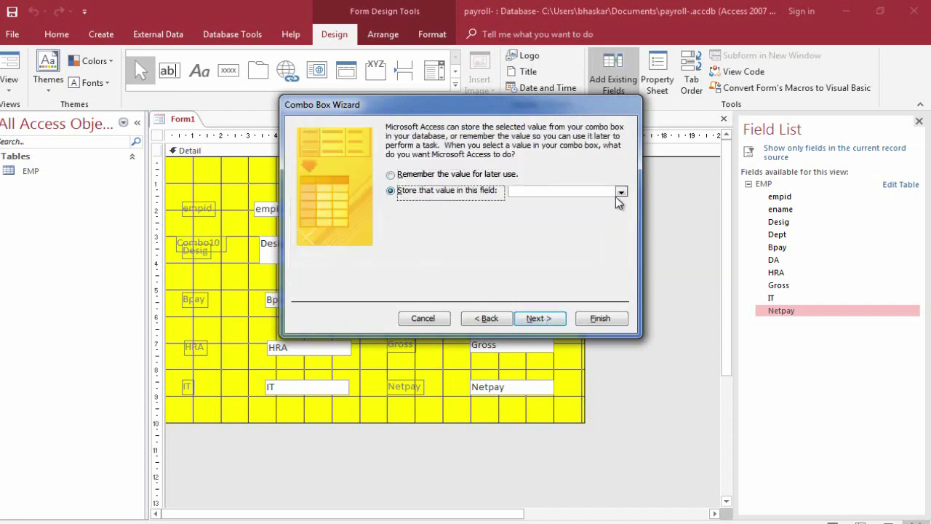
{"action": "left_click", "coordinate": [620, 192]}
{"action": "left_click", "coordinate": [535, 234]}
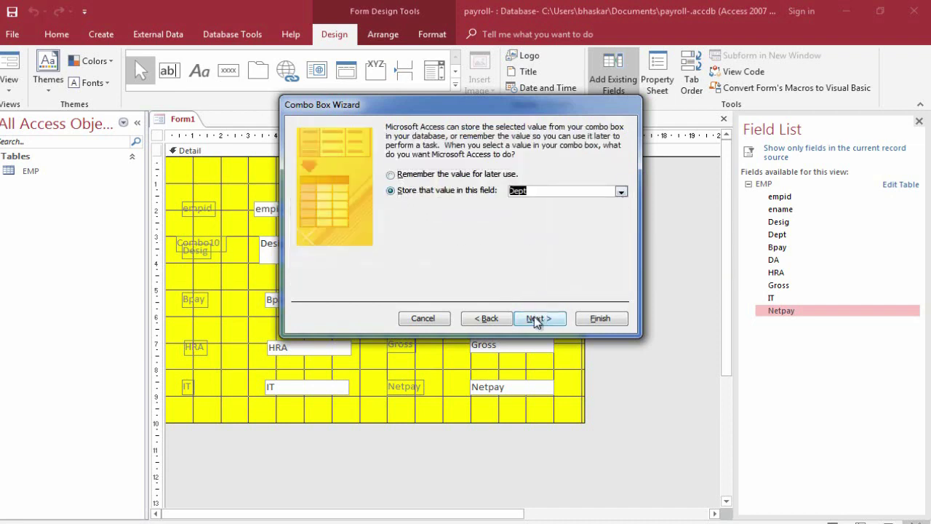
{"action": "left_click", "coordinate": [536, 318]}
{"action": "left_click", "coordinate": [598, 318]}
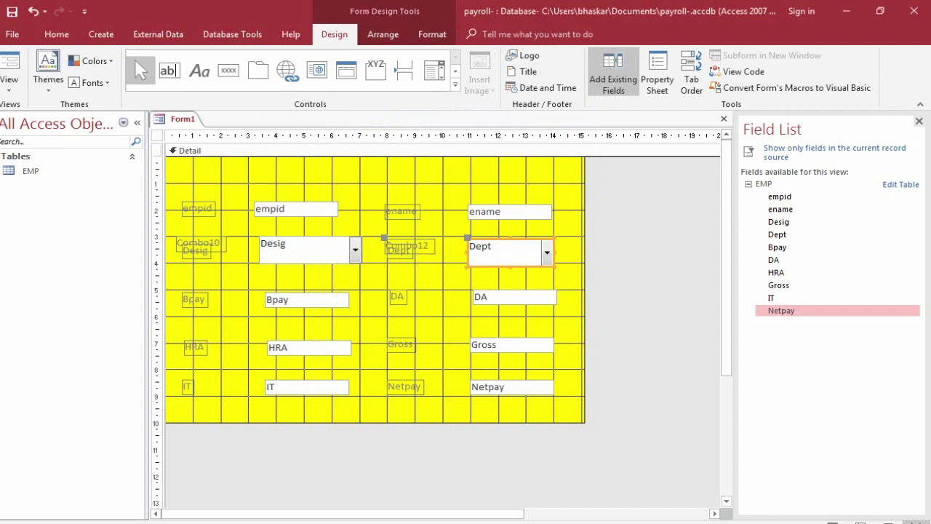
- Build a Code Builder event for the DA text box, opening an empty DA_Click procedure
{"action": "left_click", "coordinate": [889, 519]}
{"action": "left_click", "coordinate": [858, 486]}
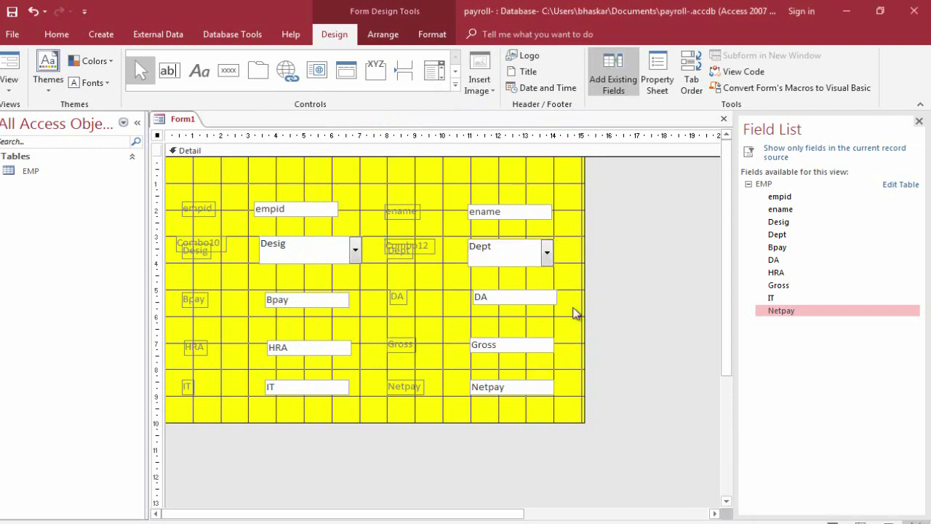
{"action": "left_click", "coordinate": [520, 308]}
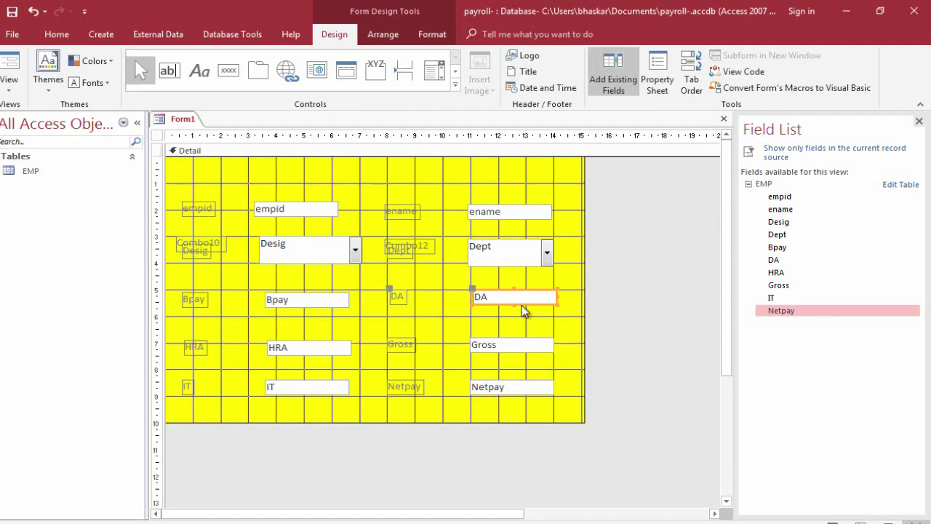
{"action": "right_click", "coordinate": [523, 310]}
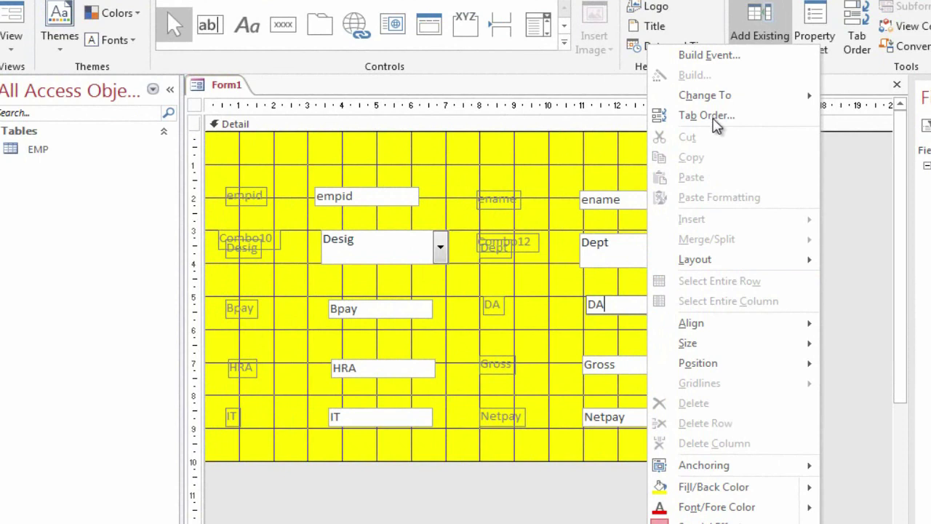
{"action": "left_click", "coordinate": [716, 58]}
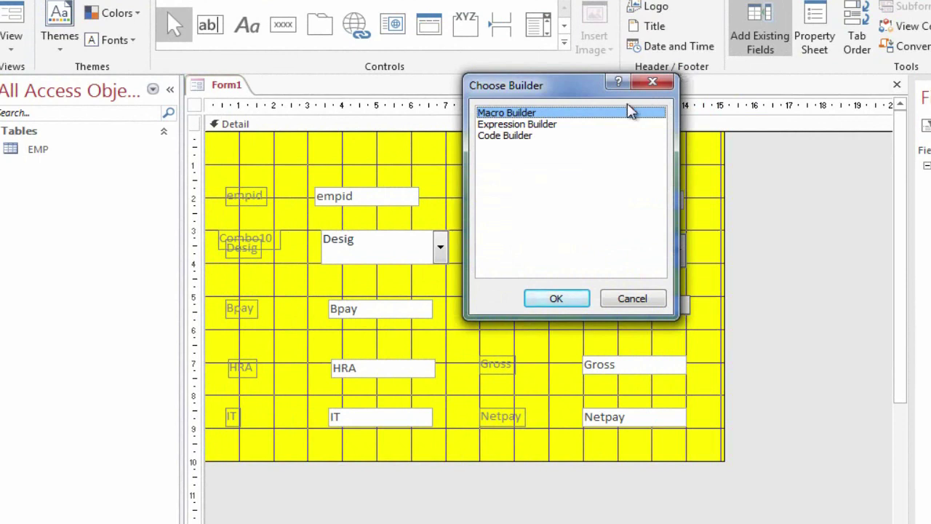
{"action": "left_click", "coordinate": [511, 140]}
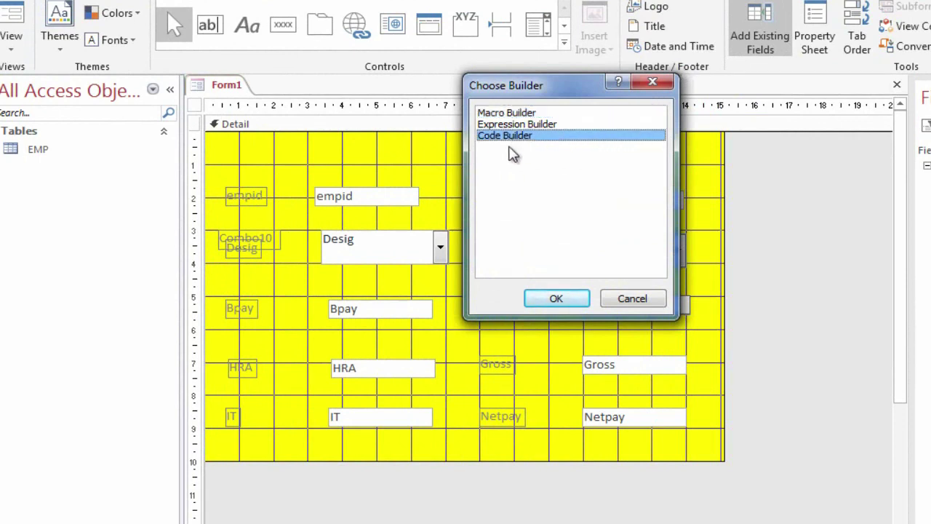
{"action": "left_click", "coordinate": [560, 298]}
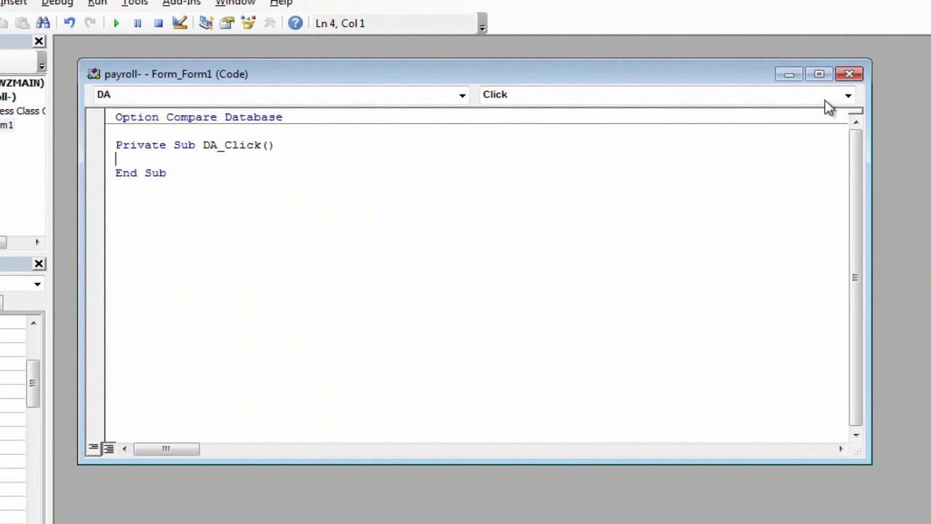
- Add a DA_GotFocus procedure with DA = Bpay*7/100, then close the VBA editor
{"action": "left_click", "coordinate": [847, 96]}
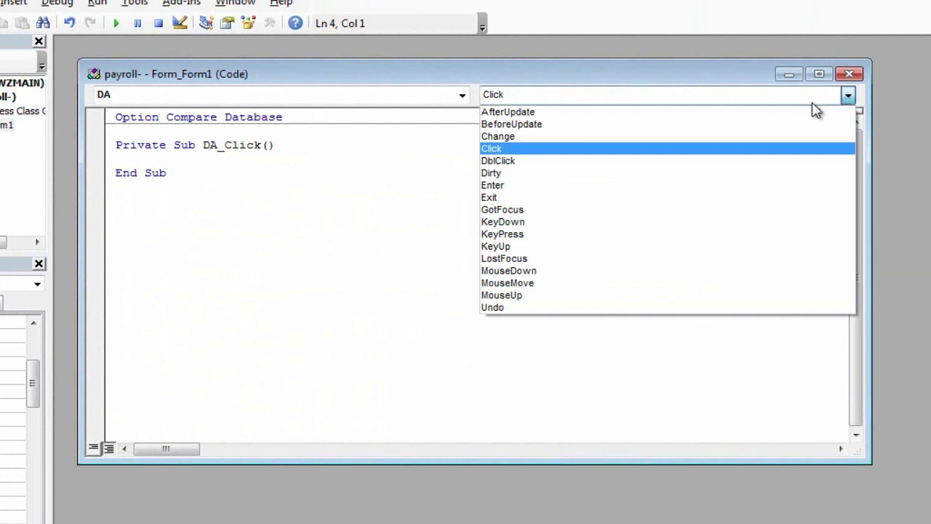
{"action": "left_click", "coordinate": [546, 209]}
{"action": "type", "text": "Da"}
{"action": "type", "text": "="}
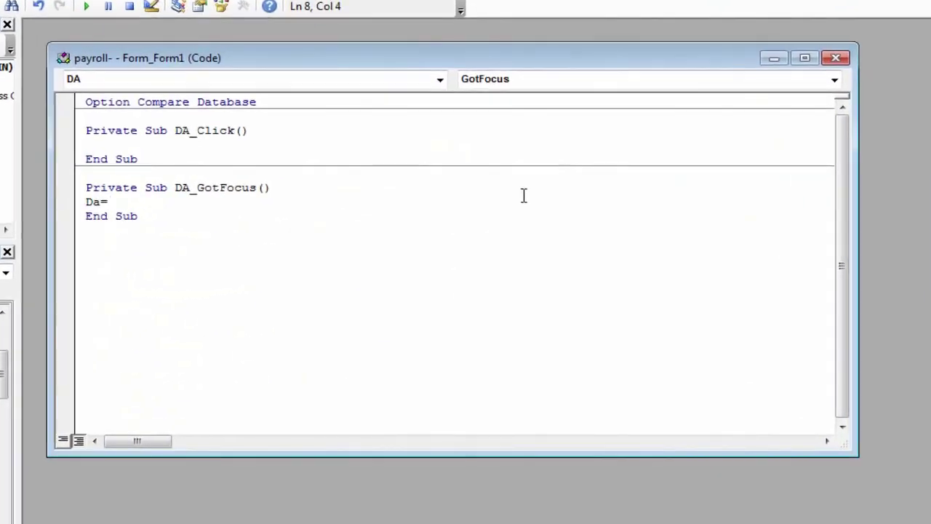
{"action": "type", "text": "bpay*"}
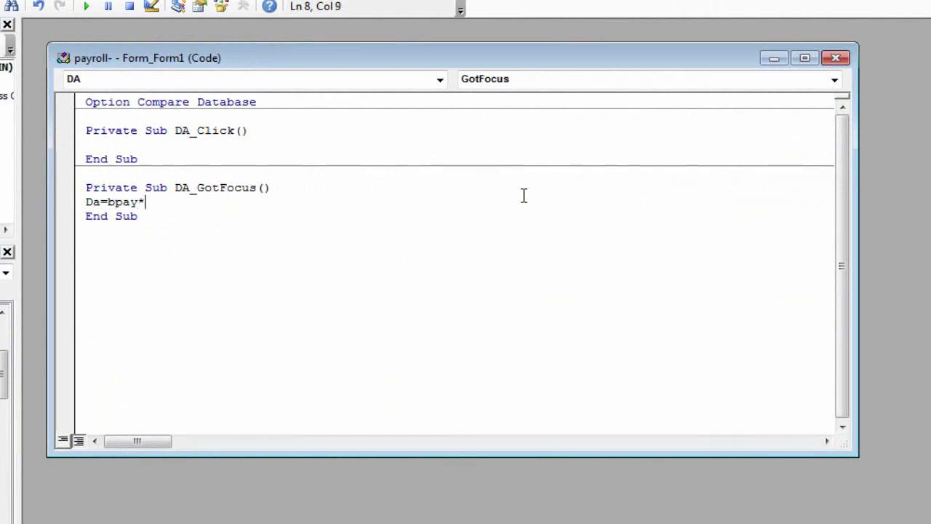
{"action": "type", "text": "7/1"}
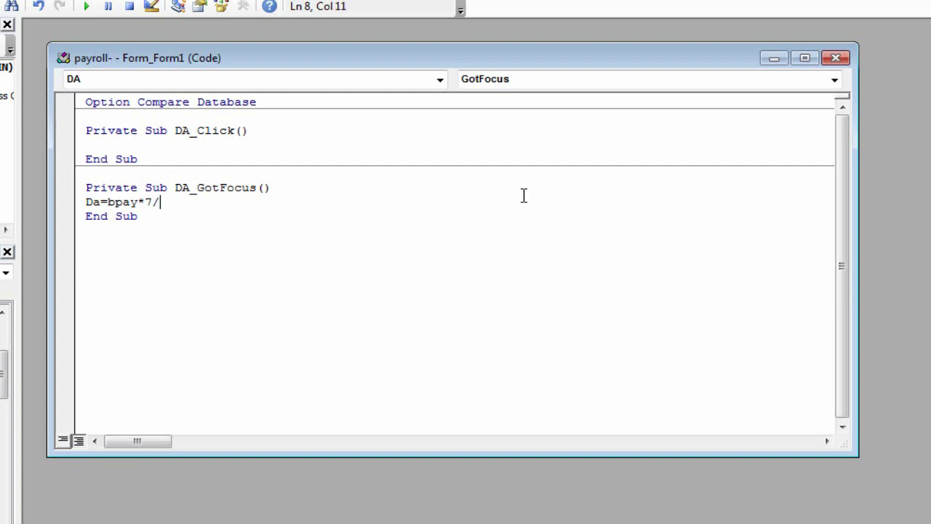
{"action": "type", "text": "00"}
{"action": "key", "text": "Down"}
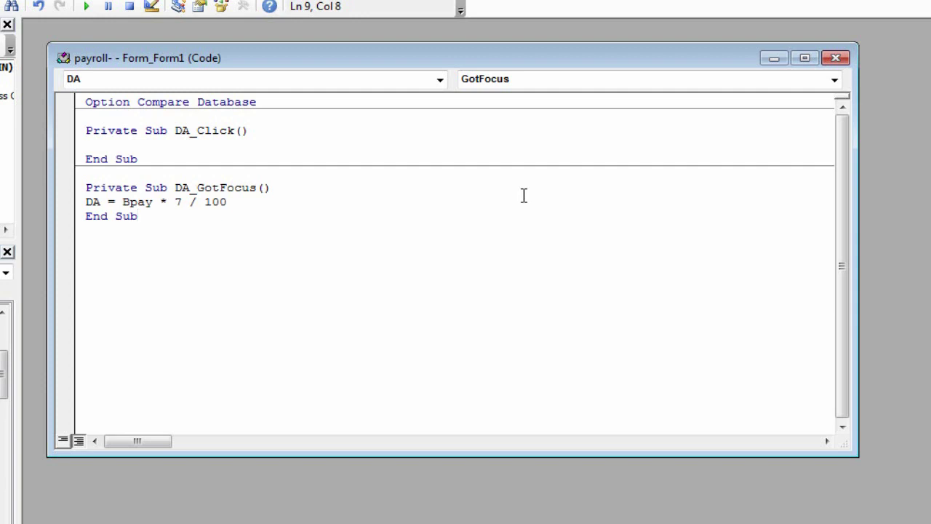
{"action": "left_click", "coordinate": [835, 58]}
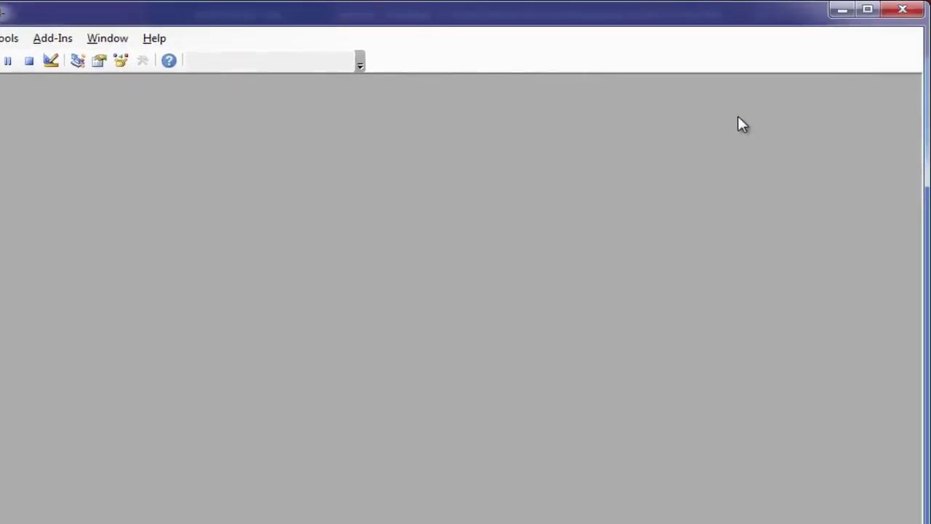
{"action": "left_click", "coordinate": [904, 7]}
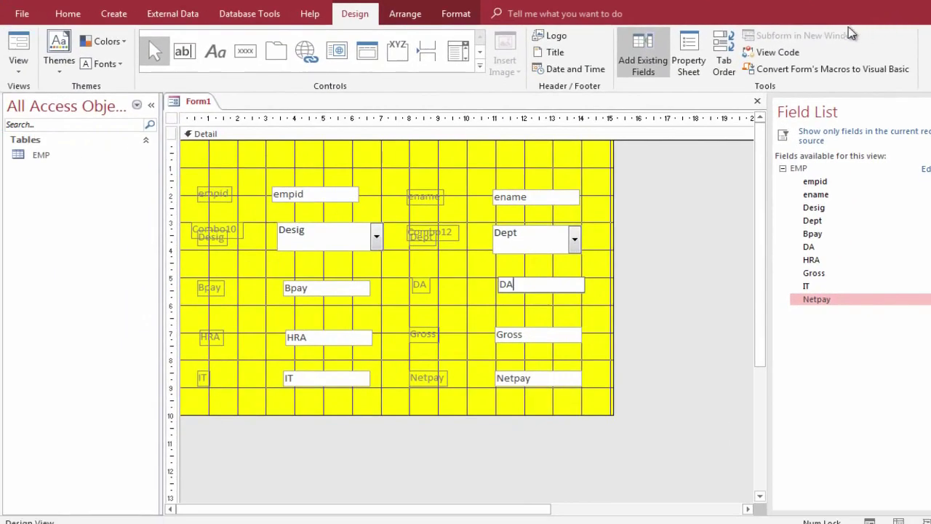
- Build a Code Builder event for the HRA text box, creating an empty HRA_Click procedure
{"action": "left_click", "coordinate": [336, 341]}
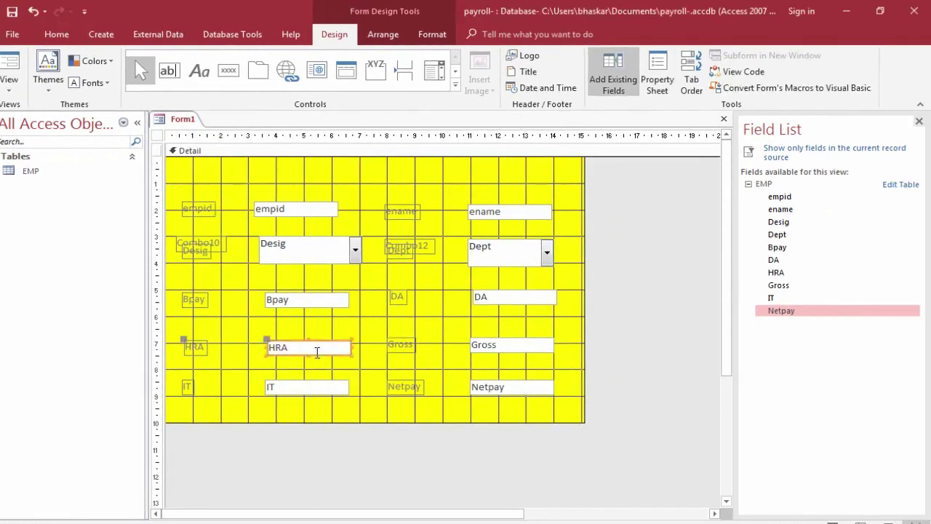
{"action": "right_click", "coordinate": [317, 352]}
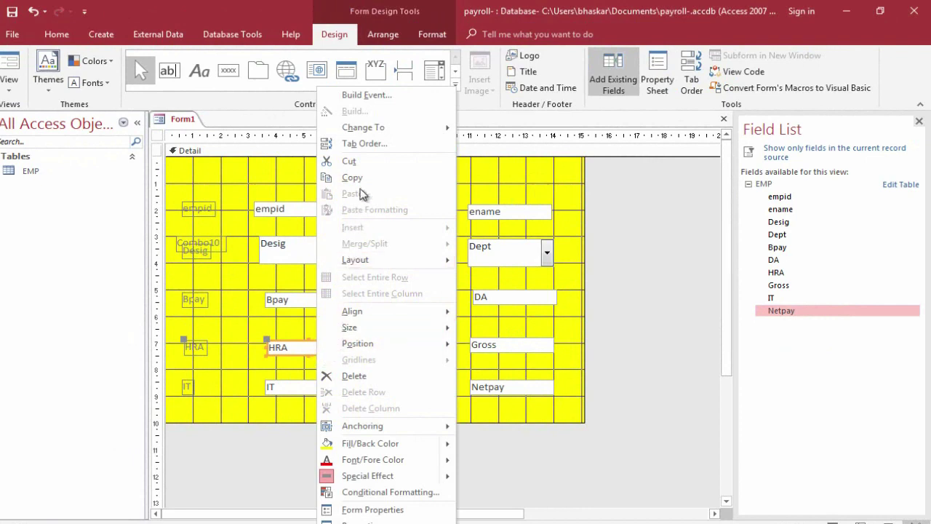
{"action": "left_click", "coordinate": [412, 101]}
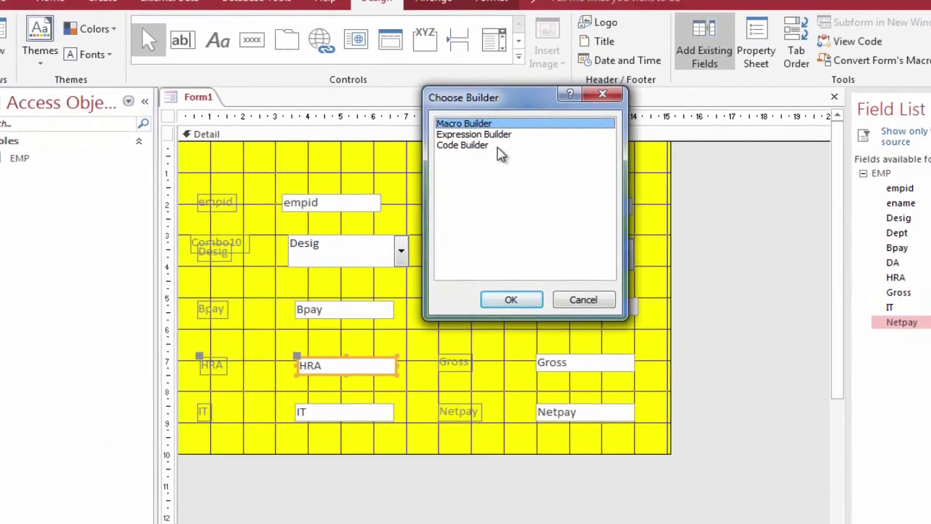
{"action": "left_click", "coordinate": [451, 161]}
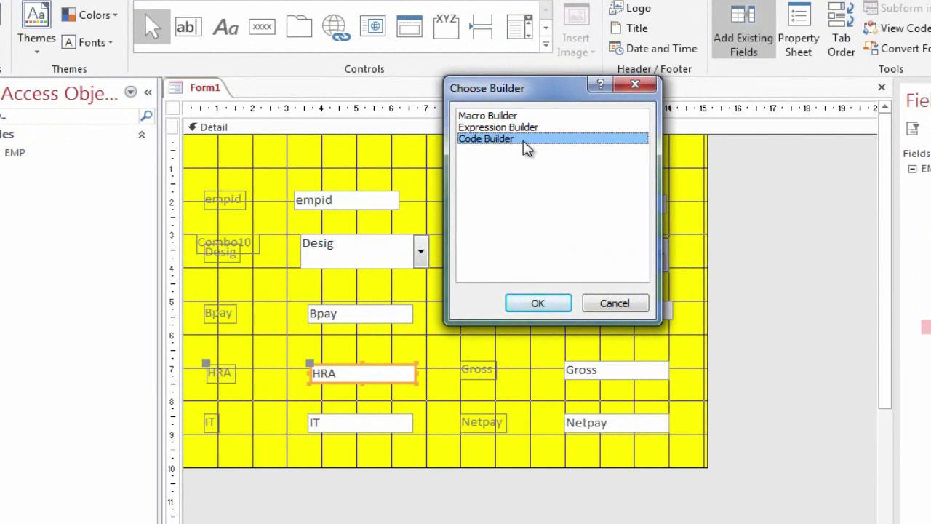
{"action": "left_click", "coordinate": [536, 302]}
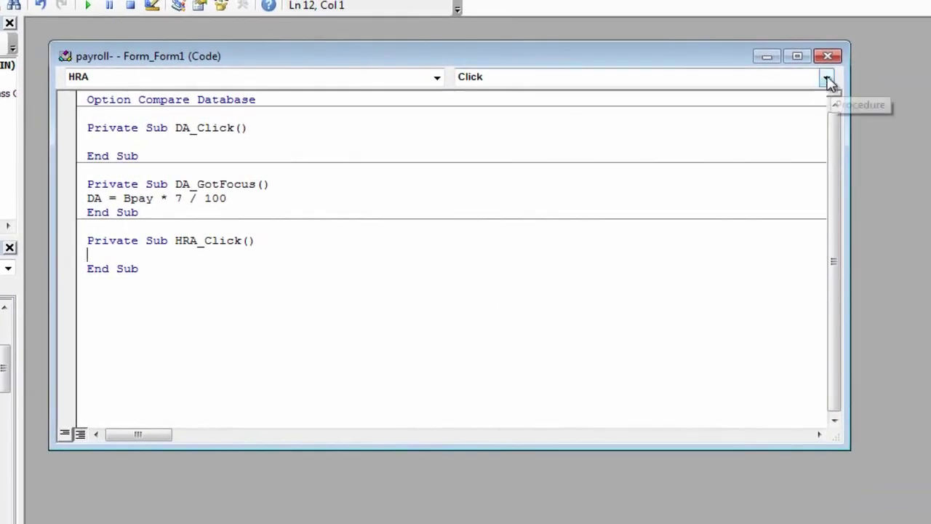
- Add an HRA_GotFocus procedure with HRA = Bpay*40/100, then close the VBA editor
{"action": "left_click", "coordinate": [826, 78]}
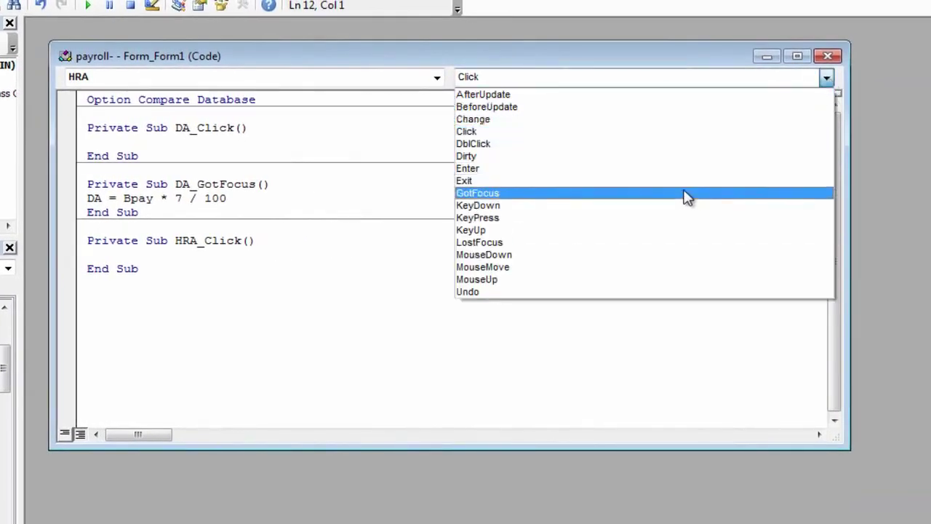
{"action": "left_click", "coordinate": [531, 194]}
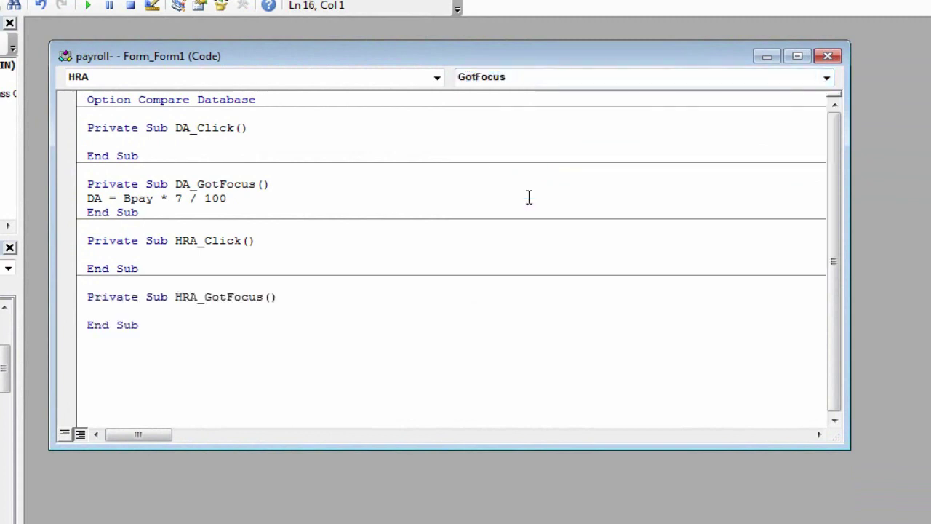
{"action": "type", "text": "h"}
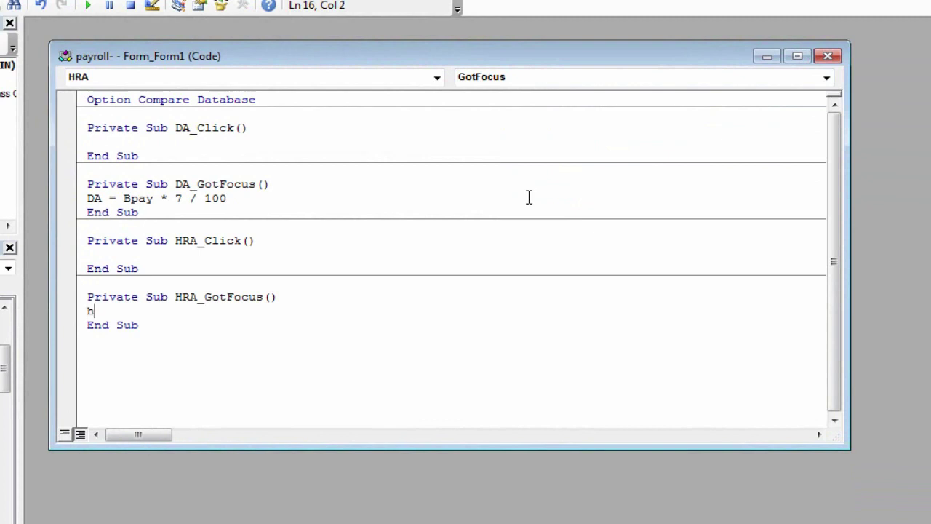
{"action": "type", "text": "ra=bpay*40"}
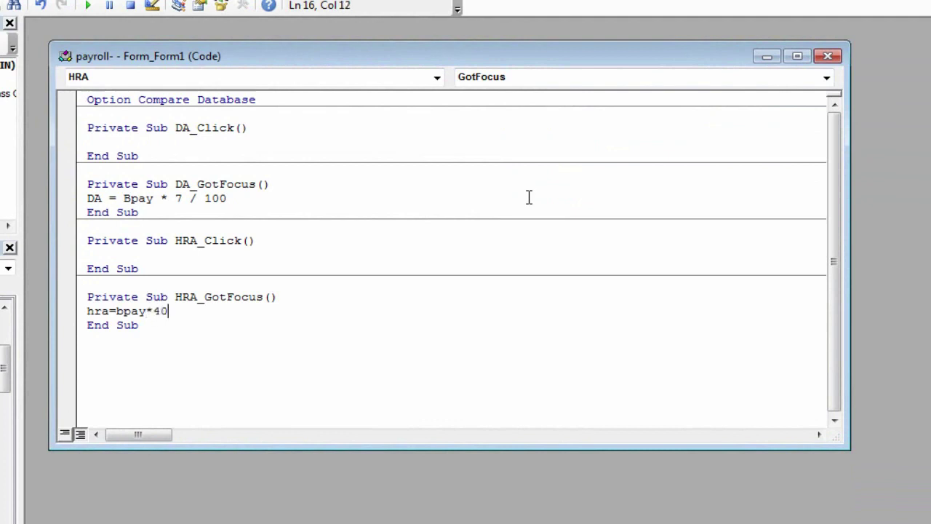
{"action": "type", "text": "/100"}
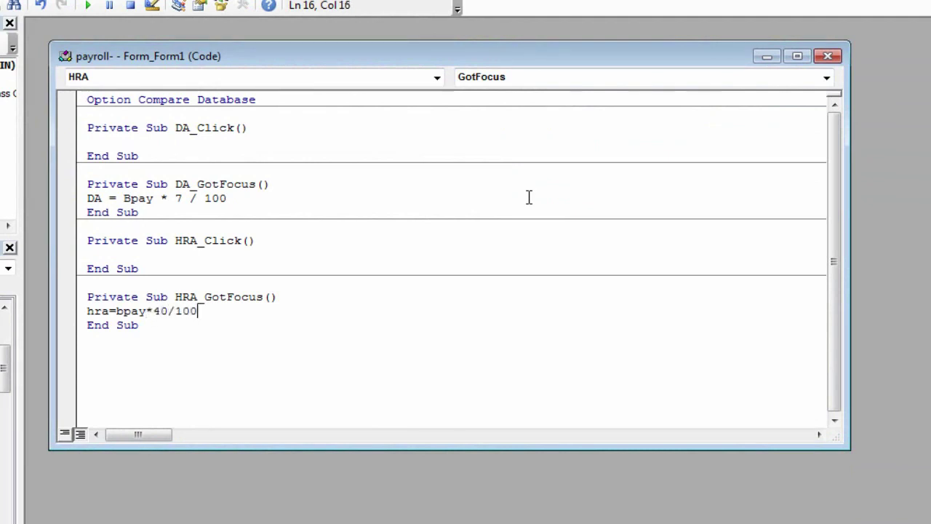
{"action": "left_click", "coordinate": [303, 361]}
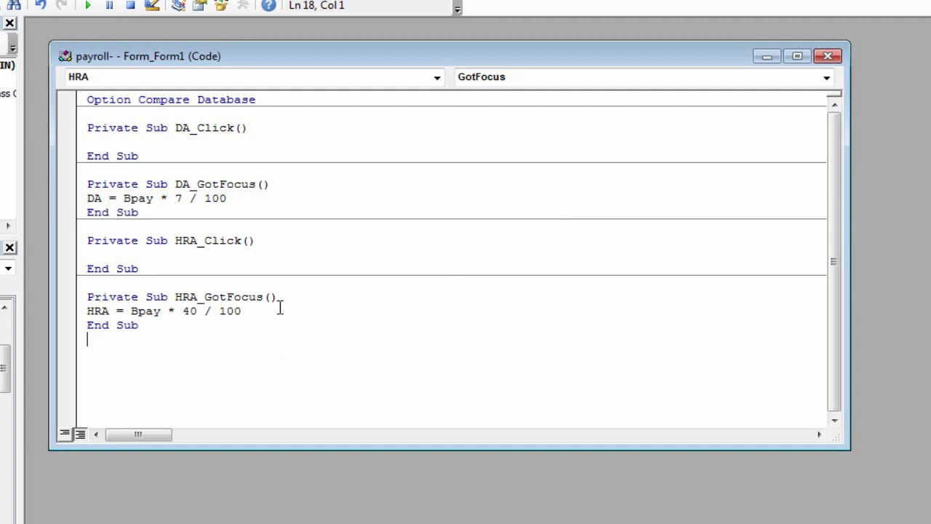
{"action": "left_click", "coordinate": [827, 56]}
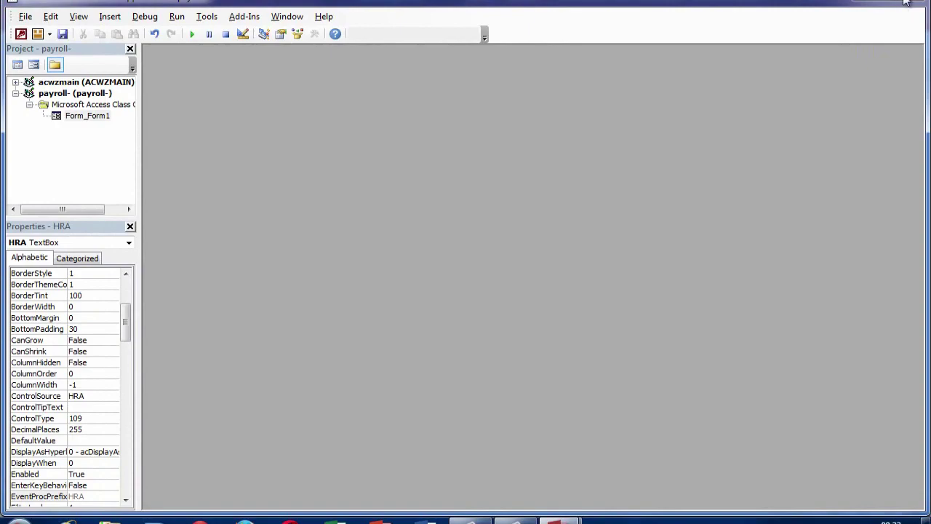
{"action": "left_click", "coordinate": [902, 3]}
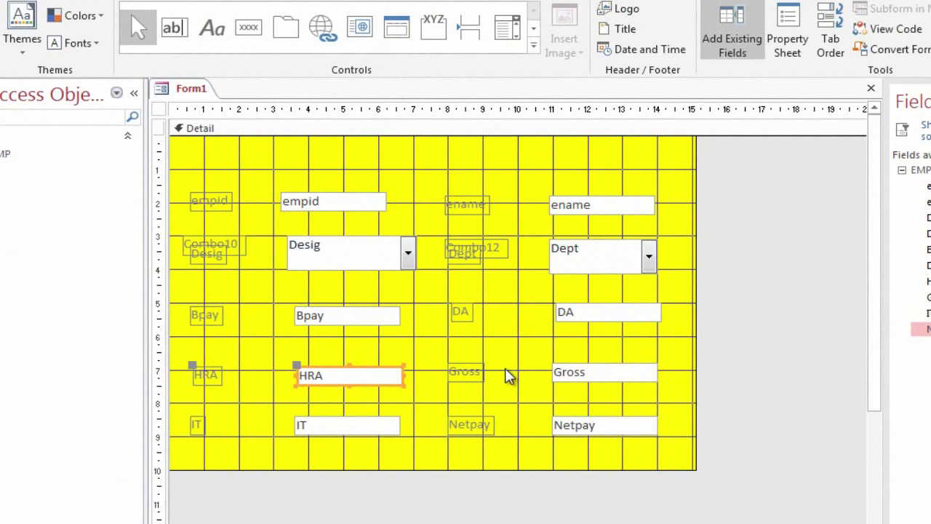
- Build a Code Builder event for the Gross text box
{"action": "left_click", "coordinate": [566, 368]}
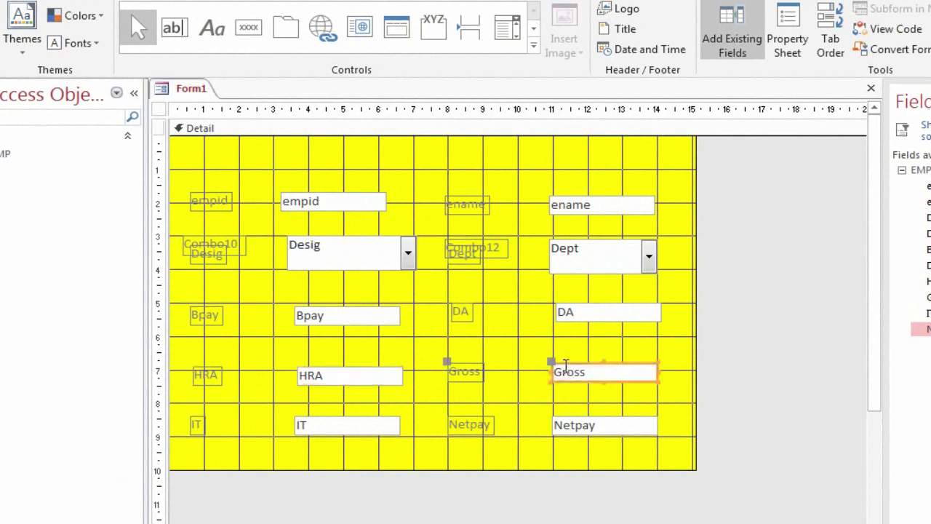
{"action": "right_click", "coordinate": [566, 368]}
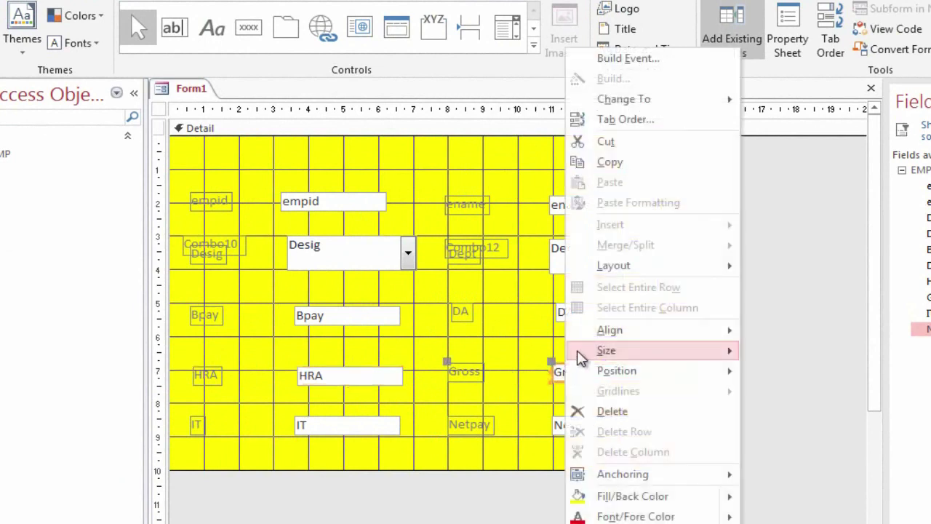
{"action": "left_click", "coordinate": [677, 67]}
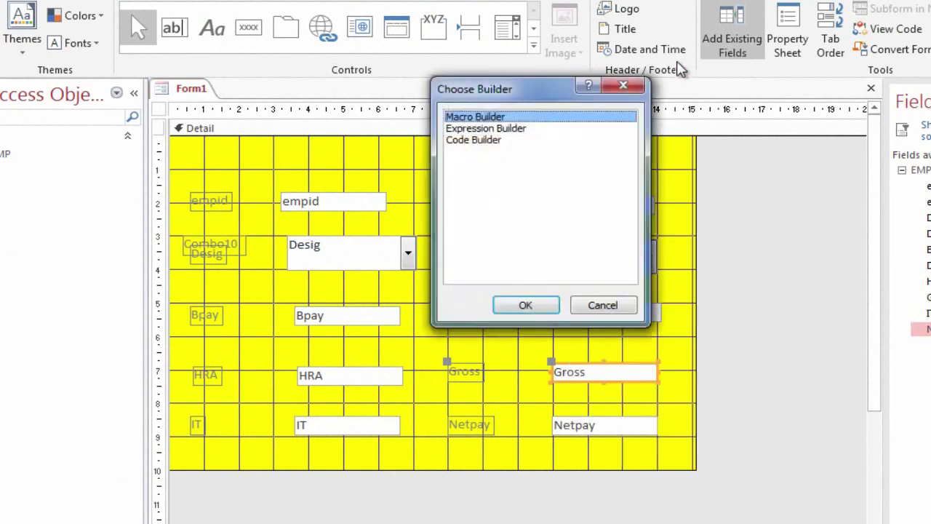
{"action": "left_click", "coordinate": [458, 143]}
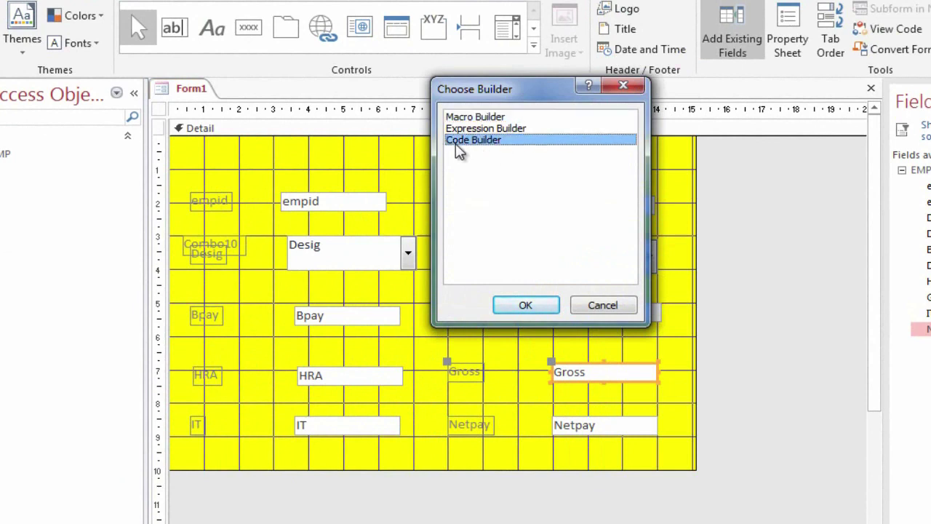
{"action": "left_click", "coordinate": [513, 306]}
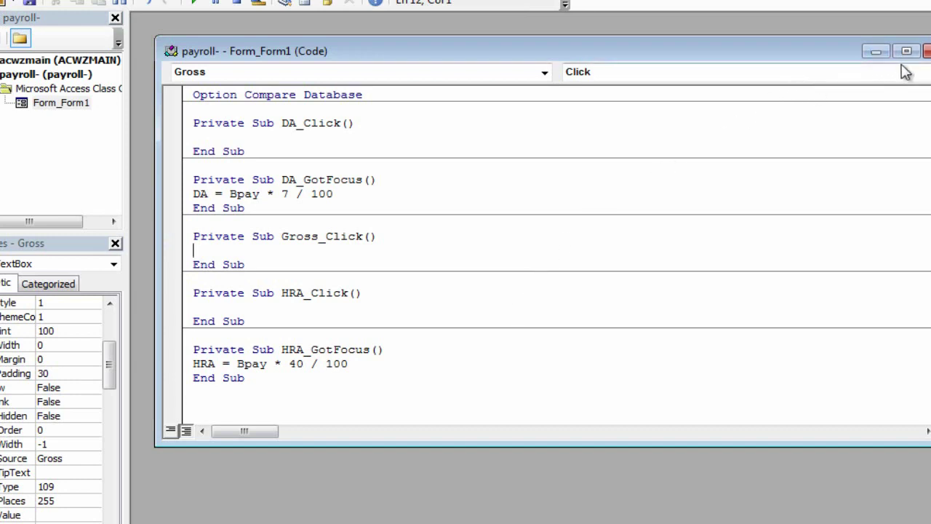
- Add a Gross_GotFocus procedure with Gross = Bpay + DA + HRA and return to form design
{"action": "left_click", "coordinate": [904, 76]}
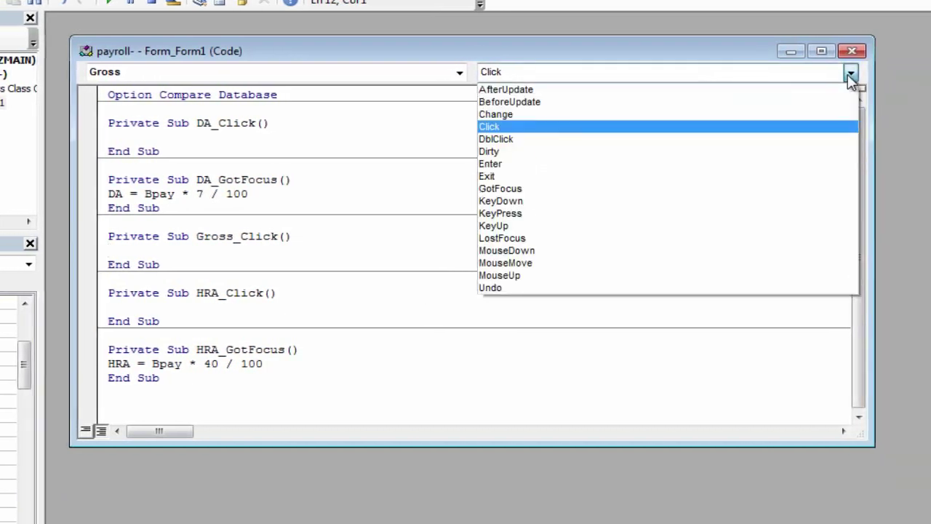
{"action": "left_click", "coordinate": [782, 189]}
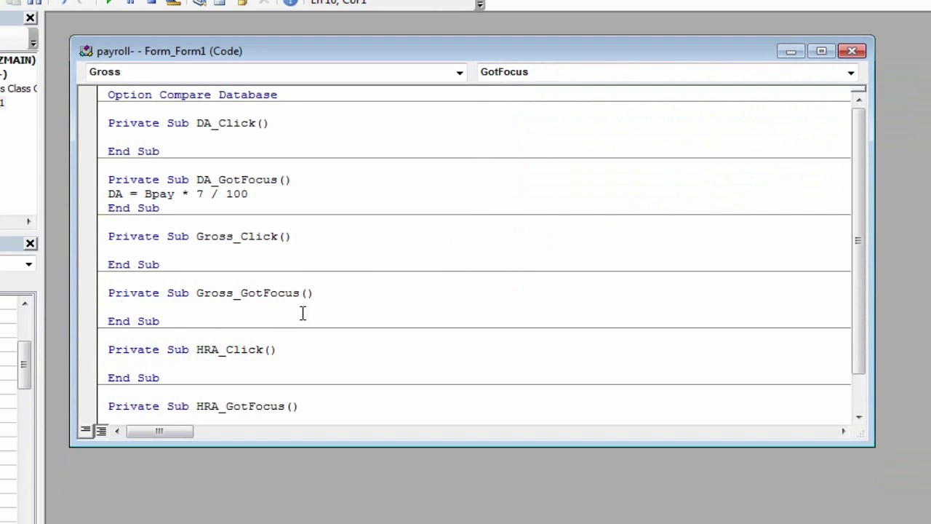
{"action": "type", "text": "Gross=Bpay"}
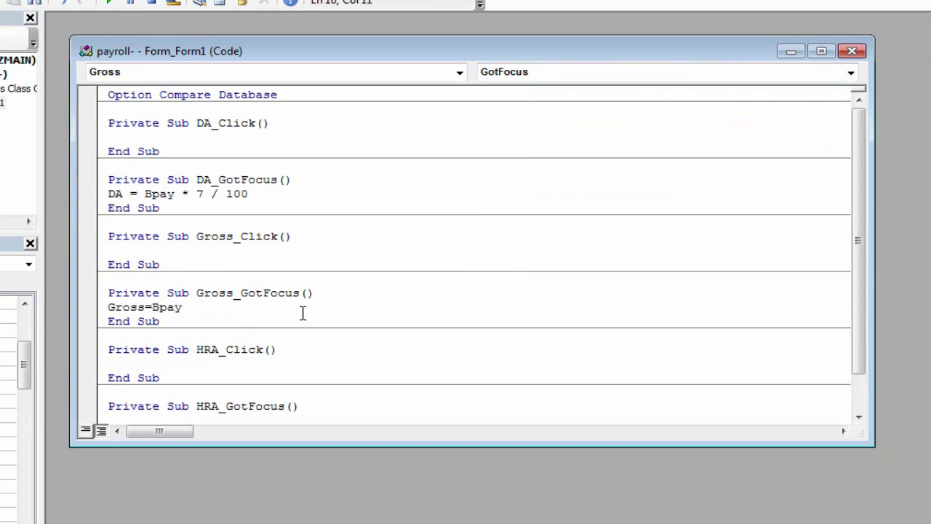
{"action": "type", "text": "+Da+HRA"}
{"action": "left_click", "coordinate": [297, 358]}
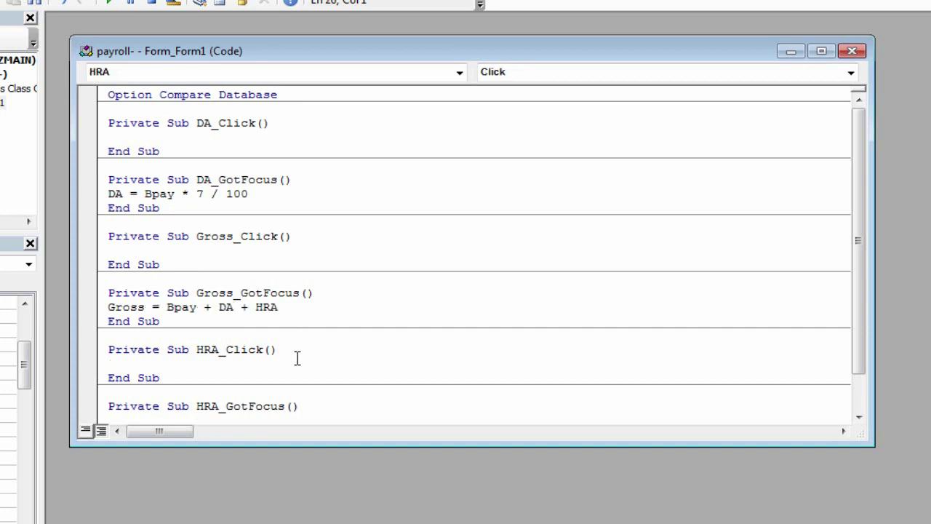
{"action": "key", "text": "alt+F11"}
{"action": "left_click", "coordinate": [363, 388]}
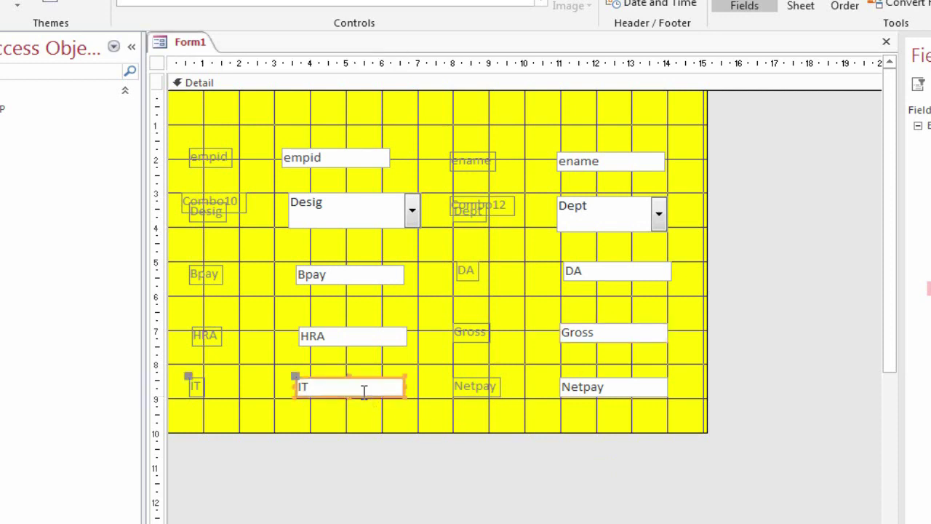
- Build a Code Builder event for the IT text box
{"action": "right_click", "coordinate": [364, 391]}
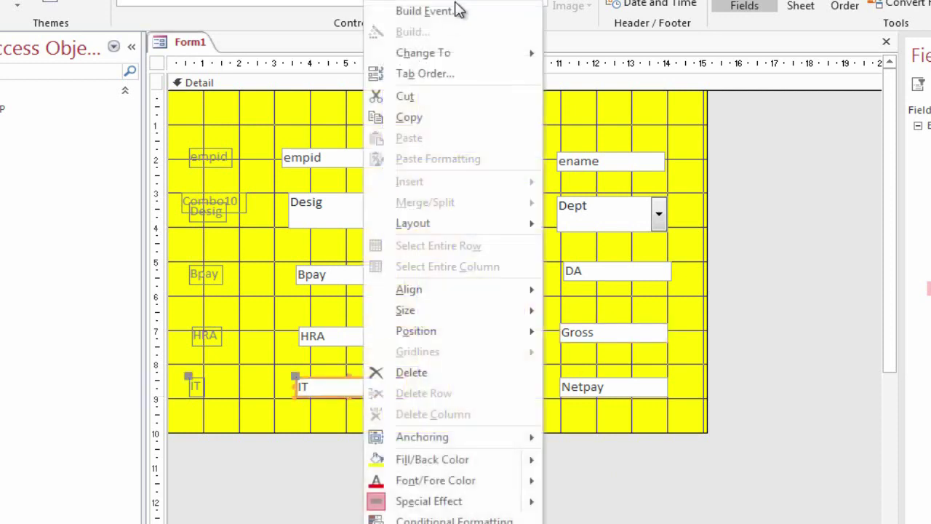
{"action": "left_click", "coordinate": [476, 15]}
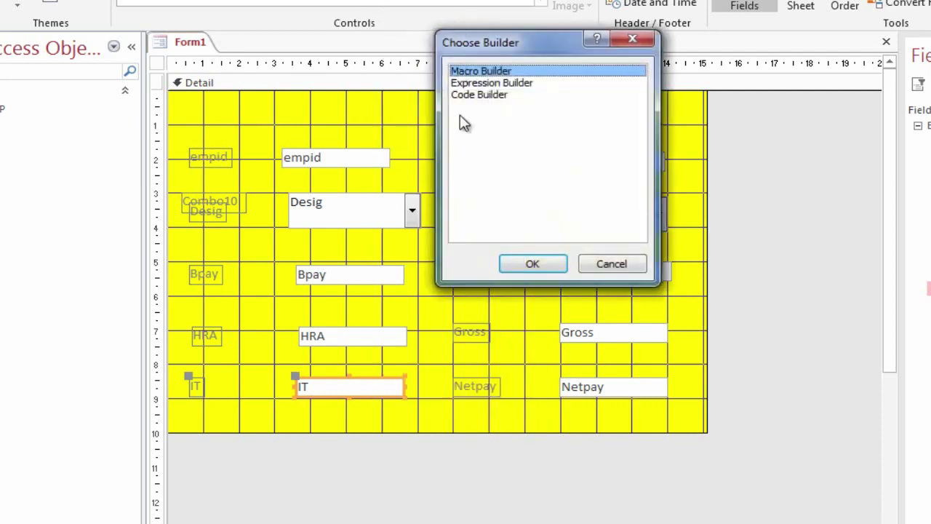
{"action": "left_click", "coordinate": [476, 96]}
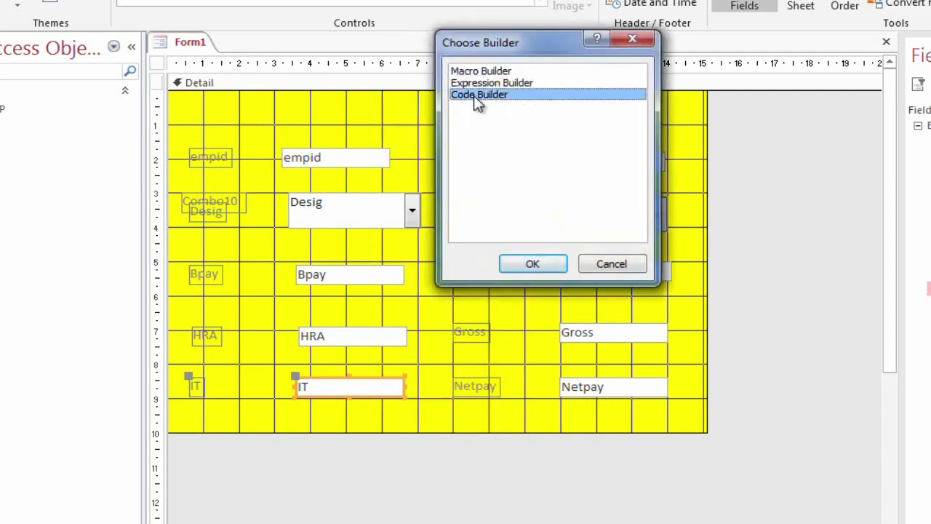
{"action": "left_click", "coordinate": [529, 265]}
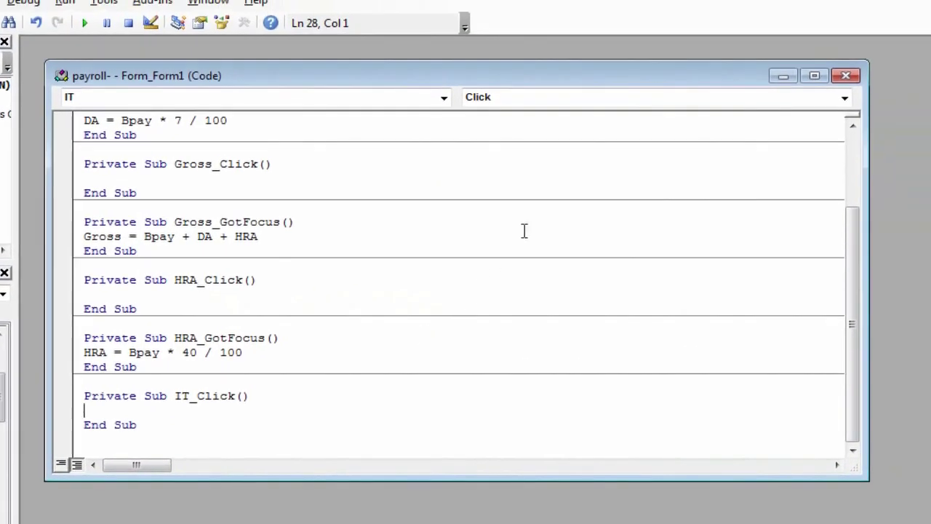
- Add an IT_GotFocus procedure with IT = Bpay*5/100 and return to form design
{"action": "left_click", "coordinate": [844, 98]}
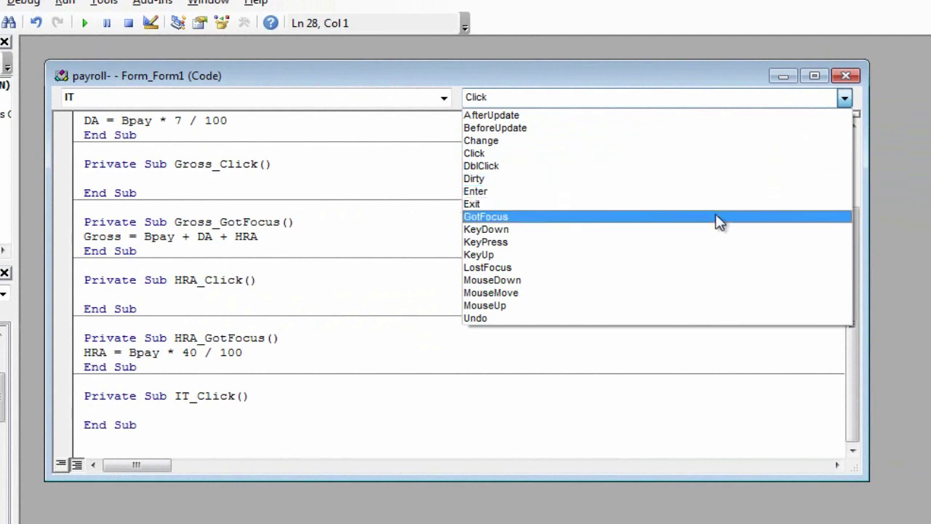
{"action": "left_click", "coordinate": [723, 216]}
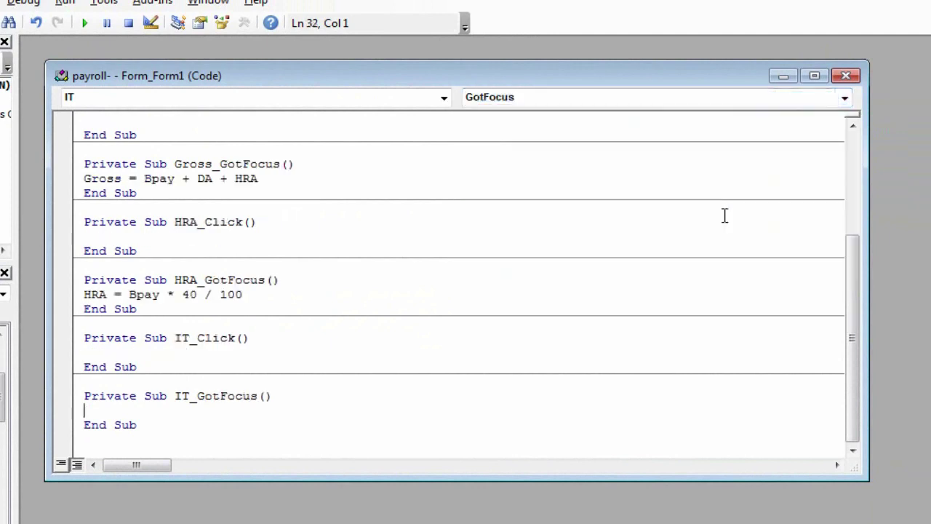
{"action": "type", "text": "IT=bpay*5/100"}
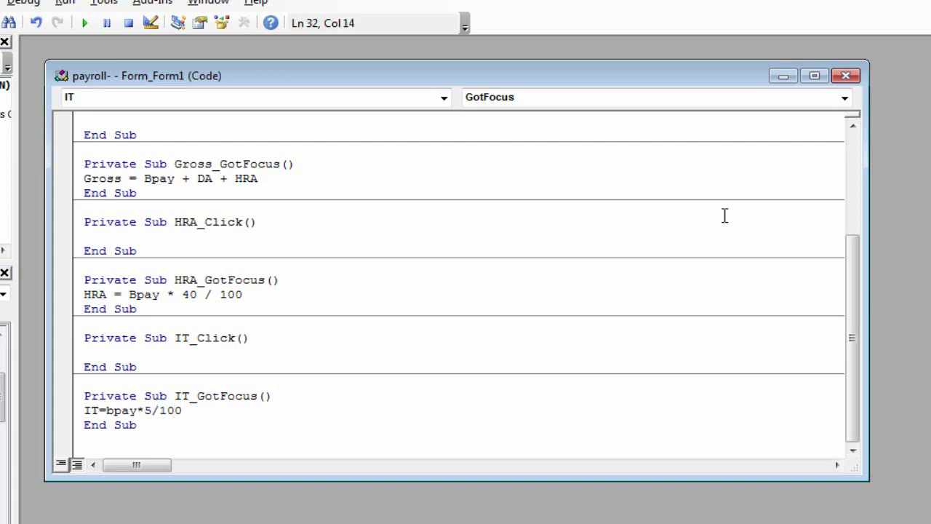
{"action": "left_click", "coordinate": [357, 434]}
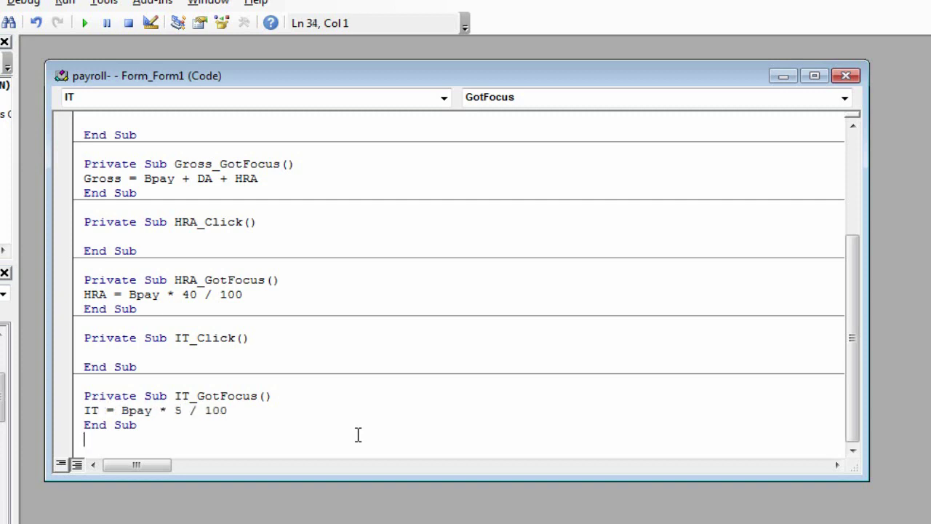
{"action": "left_click", "coordinate": [847, 76]}
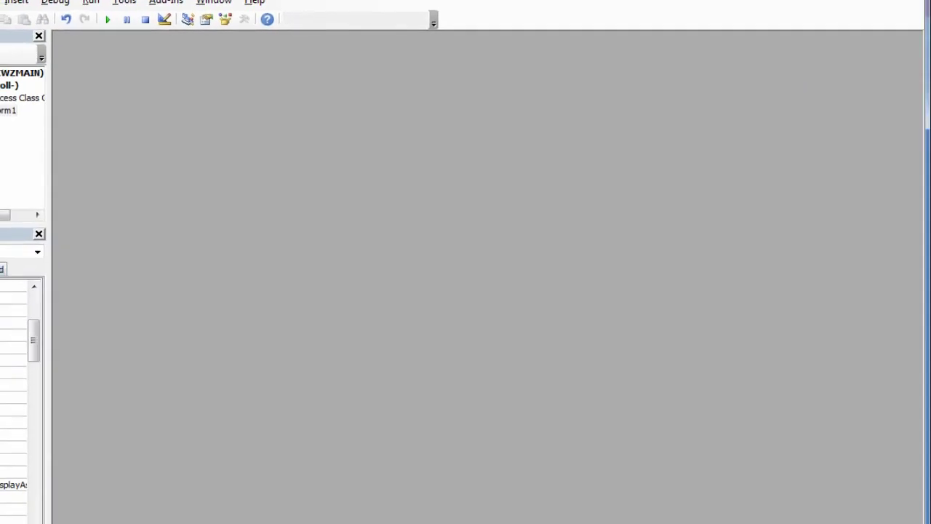
{"action": "key", "text": "alt+F11"}
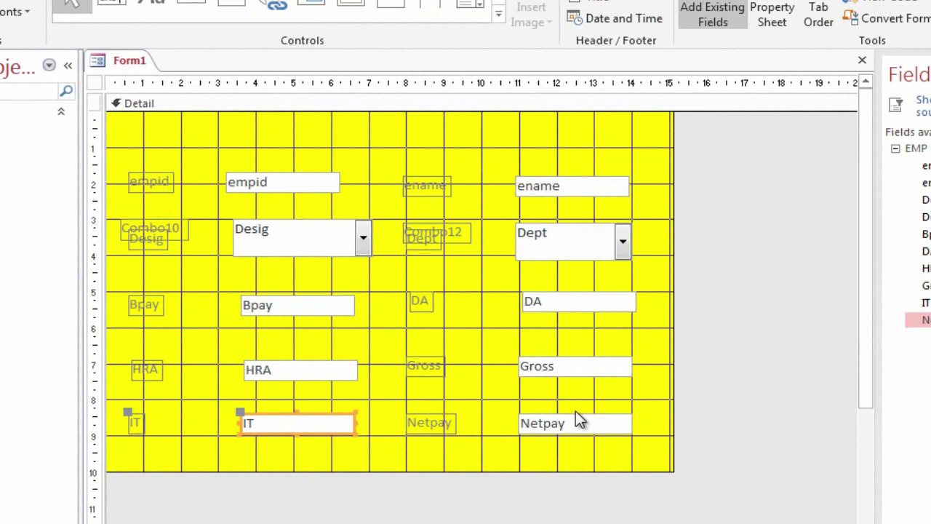
- Build a Code Builder event for the Netpay text box
{"action": "left_click", "coordinate": [520, 425]}
{"action": "right_click", "coordinate": [517, 428]}
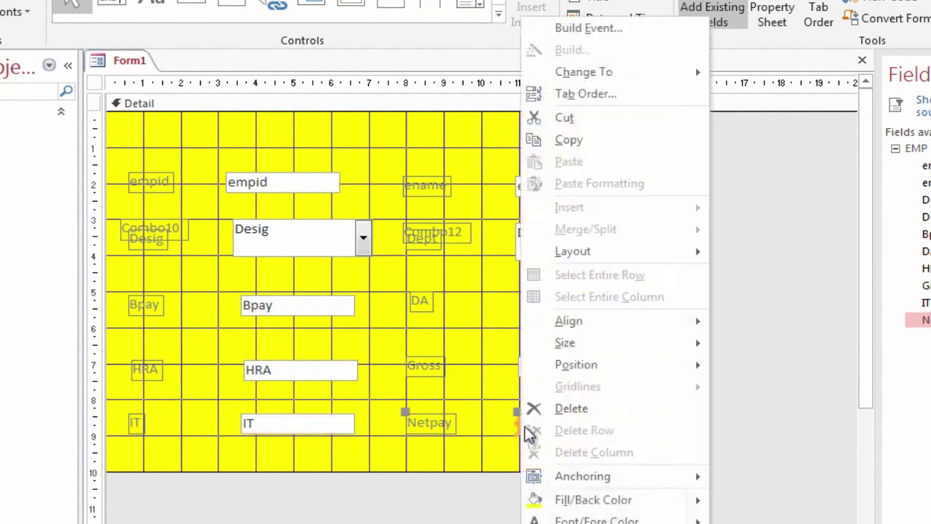
{"action": "left_click", "coordinate": [654, 34]}
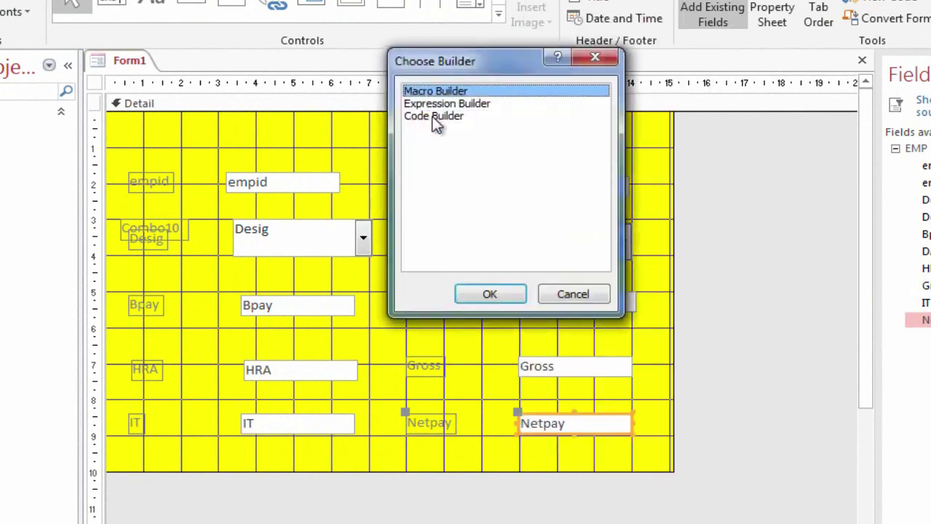
{"action": "left_click", "coordinate": [439, 118]}
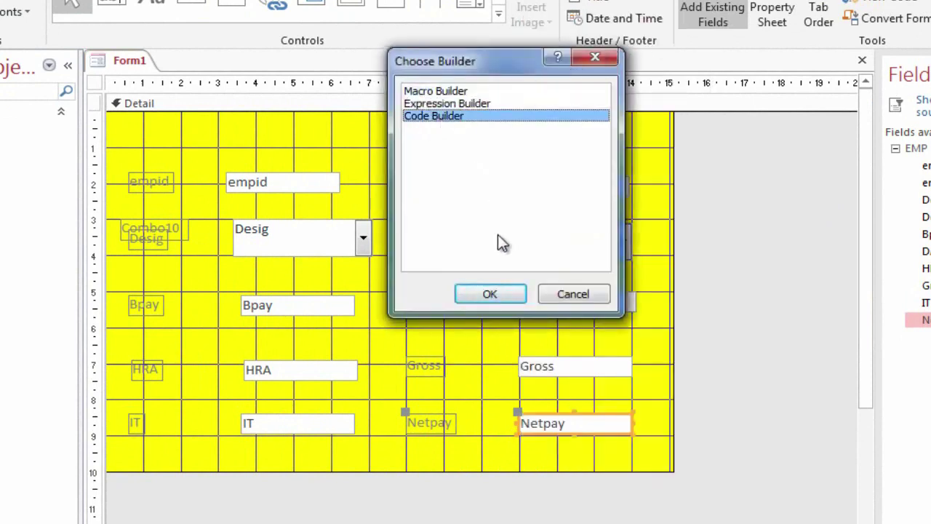
{"action": "left_click", "coordinate": [492, 293]}
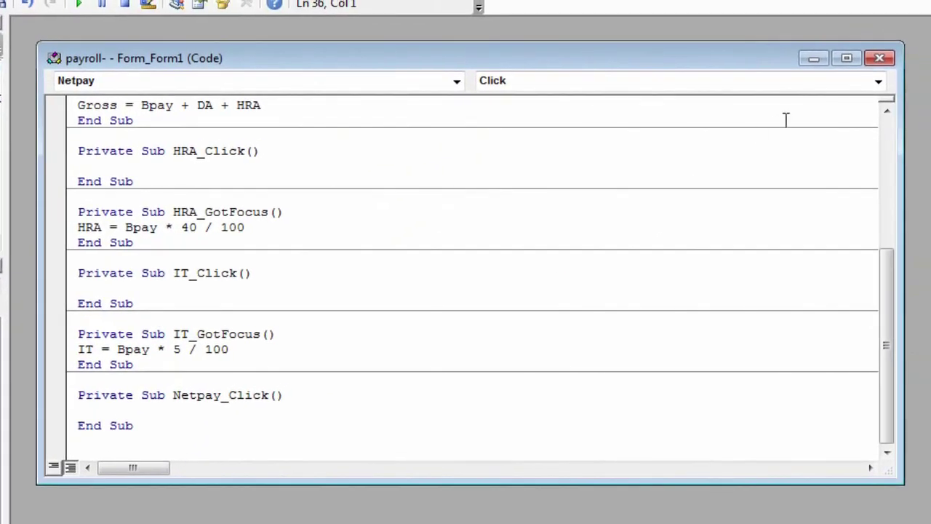
- Add a Netpay_GotFocus procedure with Netpay = Gross - IT and return to form design
{"action": "left_click", "coordinate": [877, 80]}
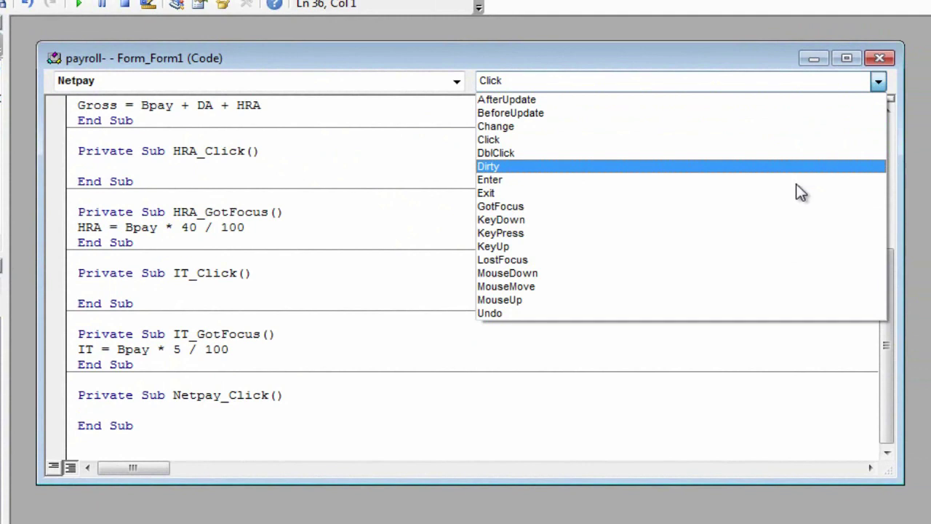
{"action": "left_click", "coordinate": [793, 204]}
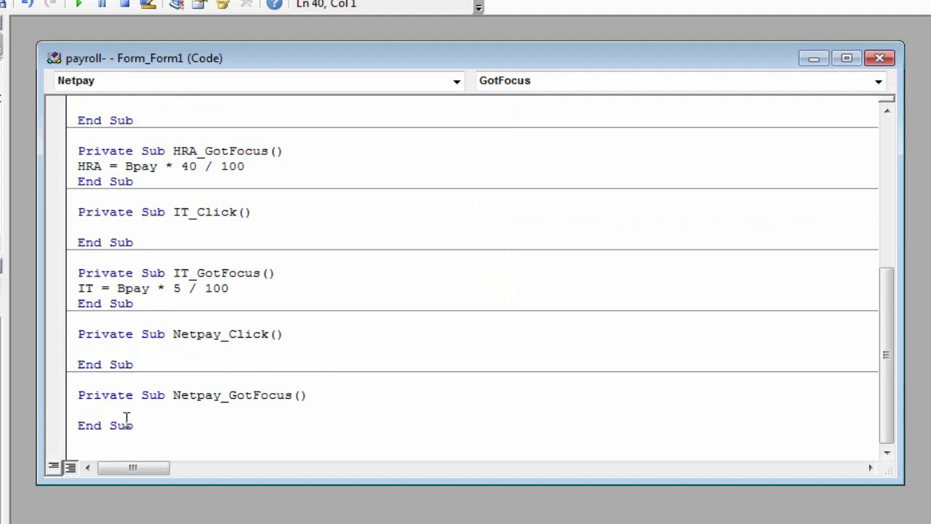
{"action": "type", "text": "netpay=gross-it"}
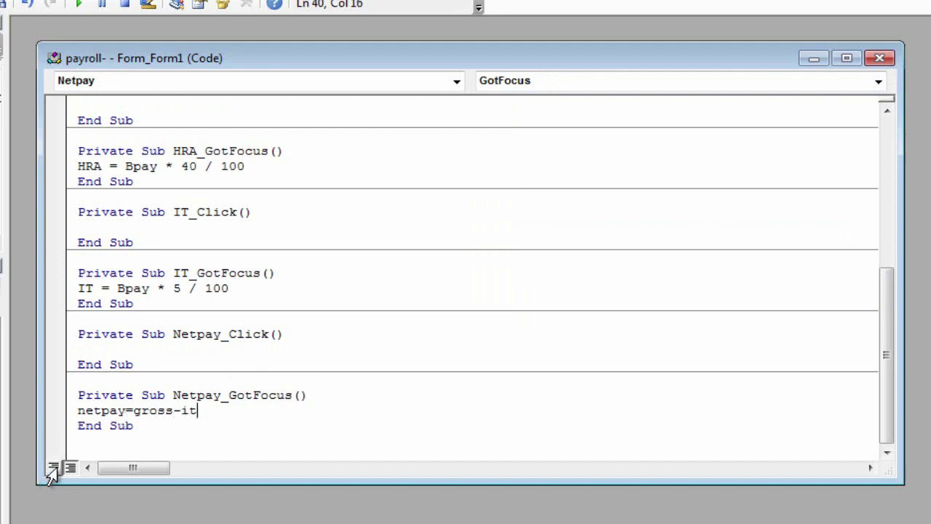
{"action": "left_click", "coordinate": [88, 441]}
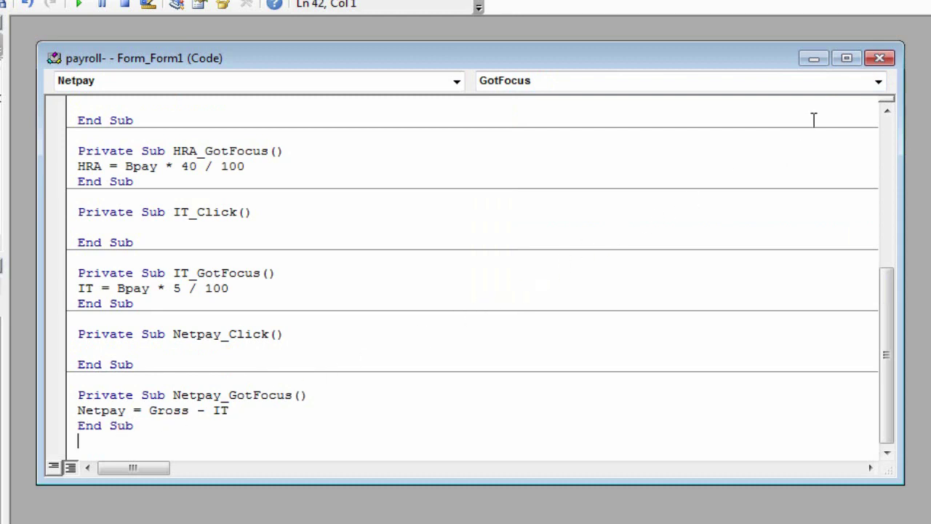
{"action": "left_click", "coordinate": [879, 59]}
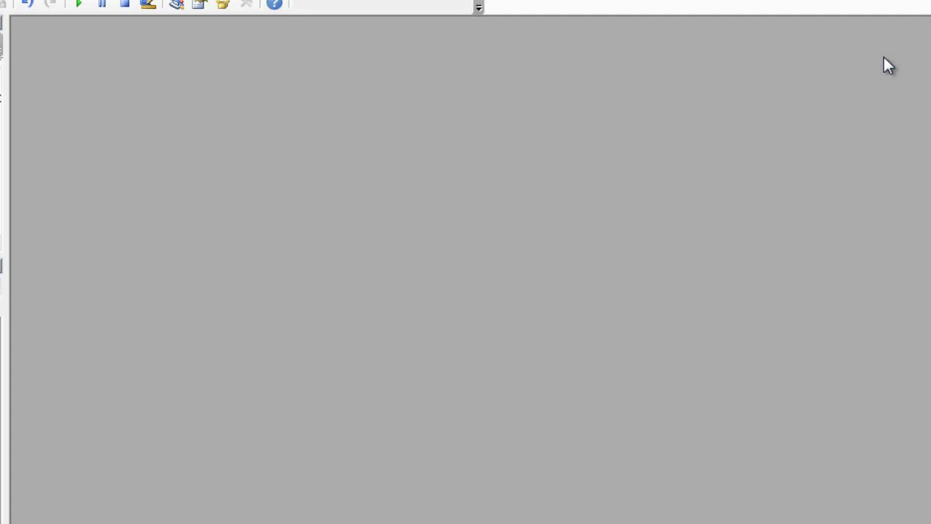
{"action": "key", "text": "alt+F11"}
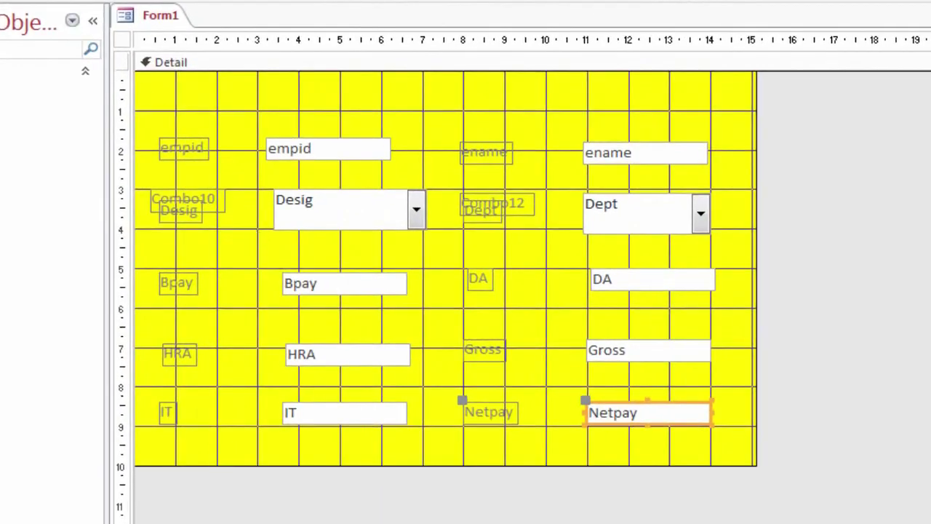
- Save the form as 'employee' and close all open objects
{"action": "key", "text": "ctrl+s"}
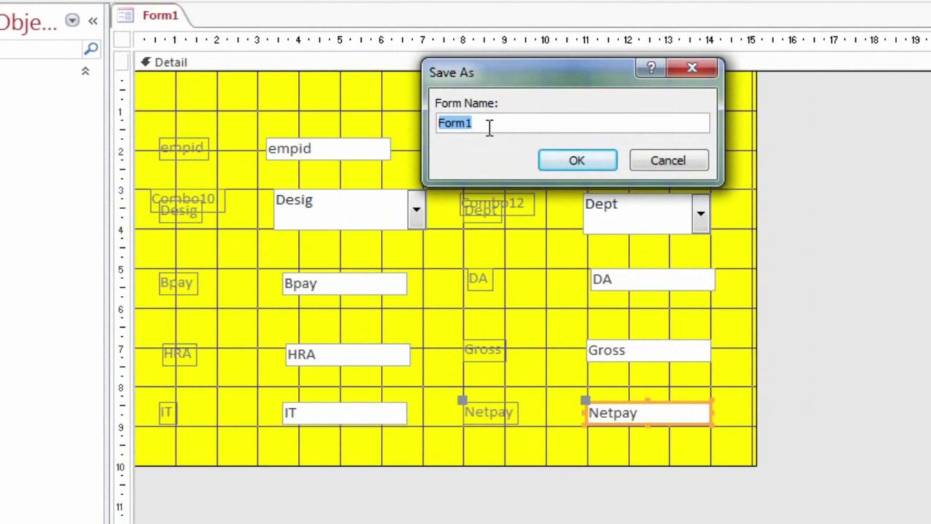
{"action": "key", "text": "BackSpace"}
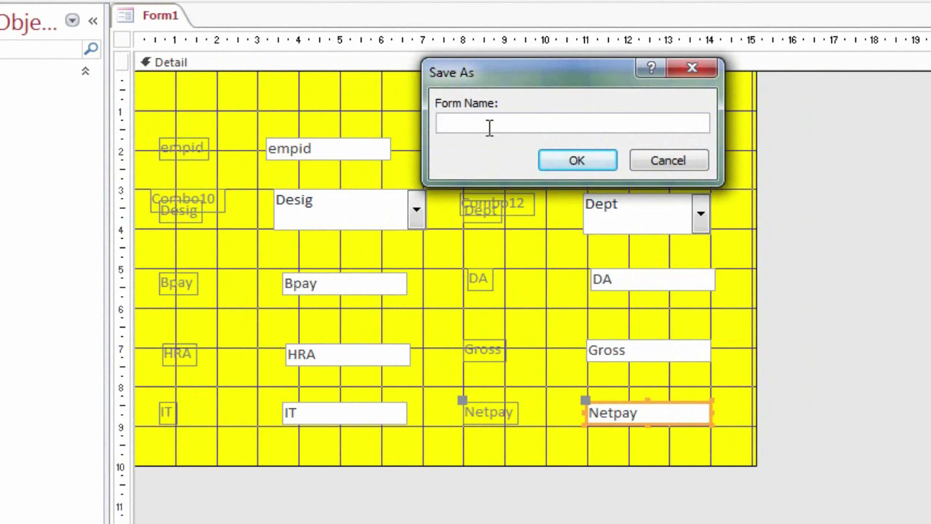
{"action": "type", "text": "employee"}
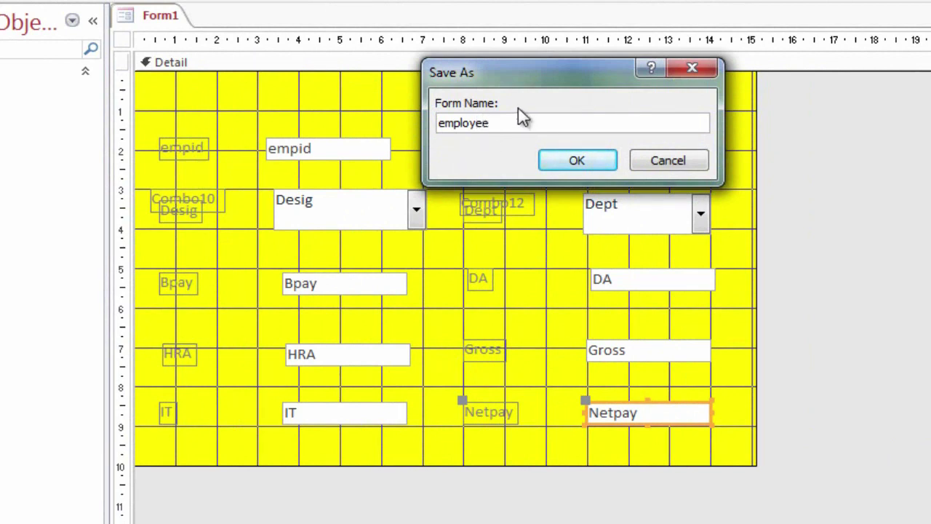
{"action": "left_click", "coordinate": [580, 160]}
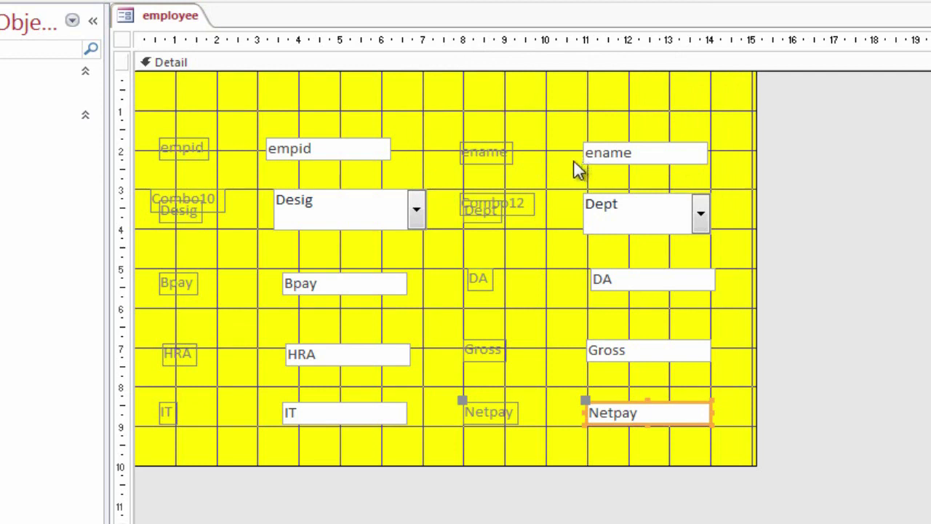
{"action": "right_click", "coordinate": [159, 27]}
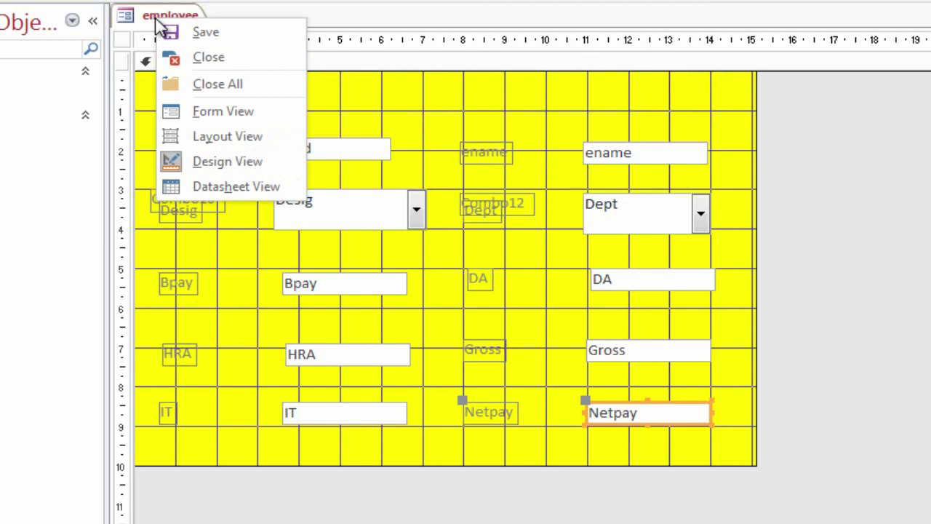
{"action": "left_click", "coordinate": [202, 87]}
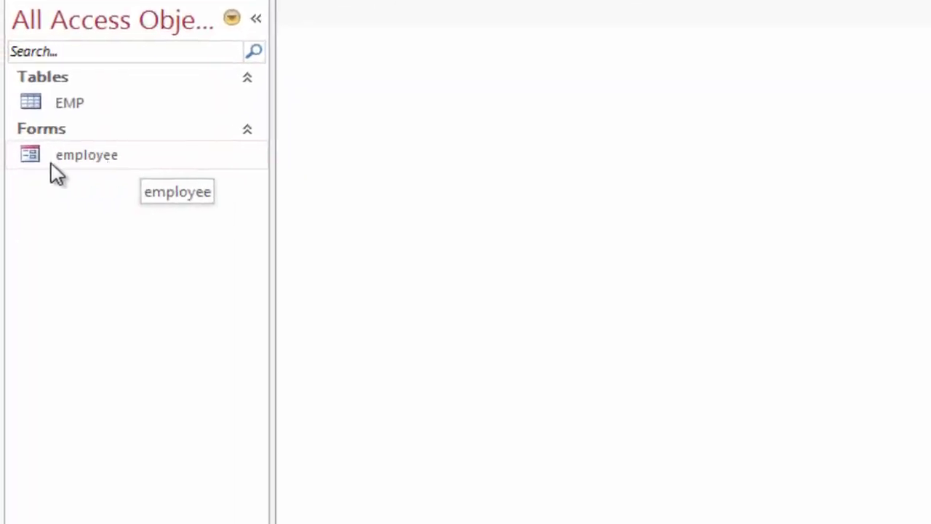
- Open the employee form in Form view and enter 270 as the empid
{"action": "left_click", "coordinate": [90, 170]}
{"action": "double_click", "coordinate": [89, 170]}
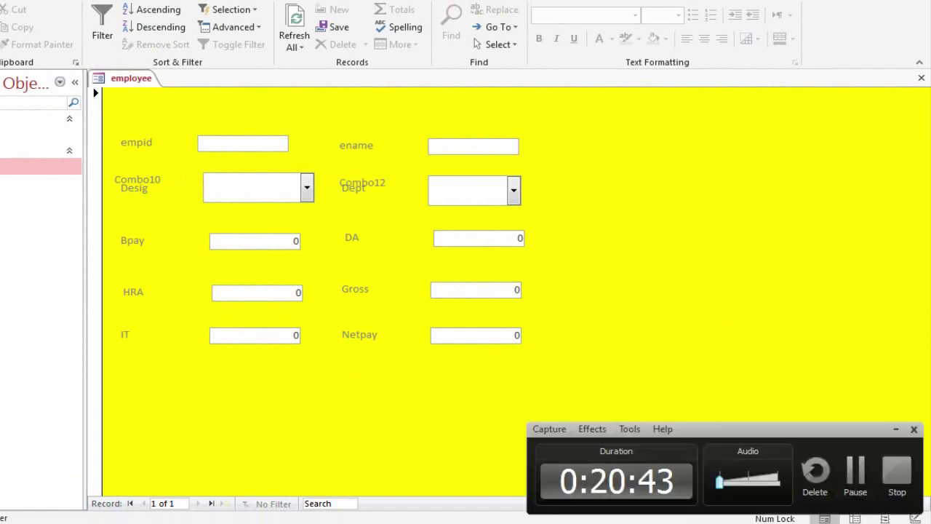
{"action": "left_click", "coordinate": [816, 475]}
{"action": "key", "text": "F9"}
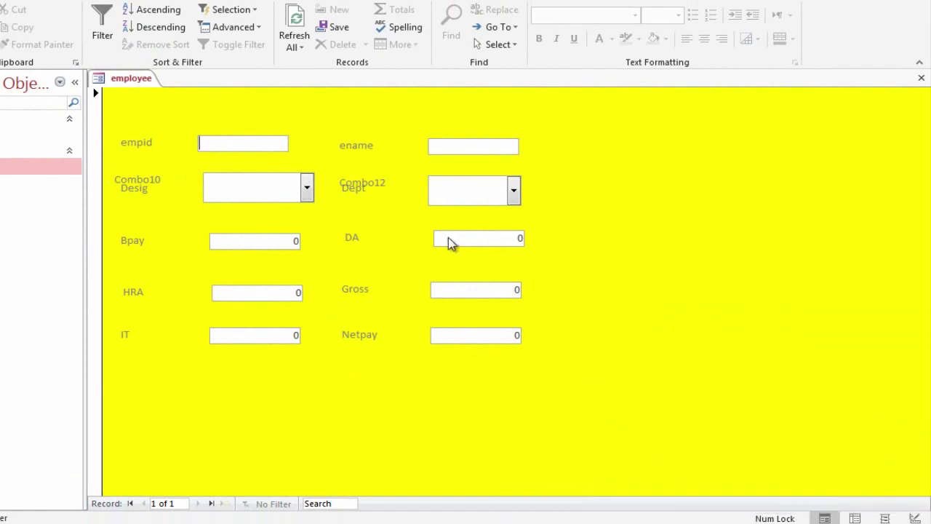
{"action": "type", "text": "270"}
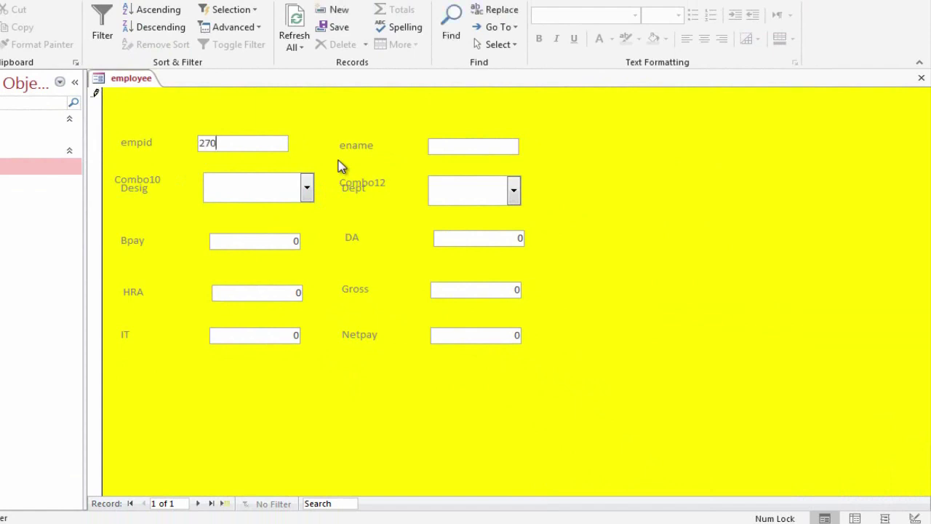
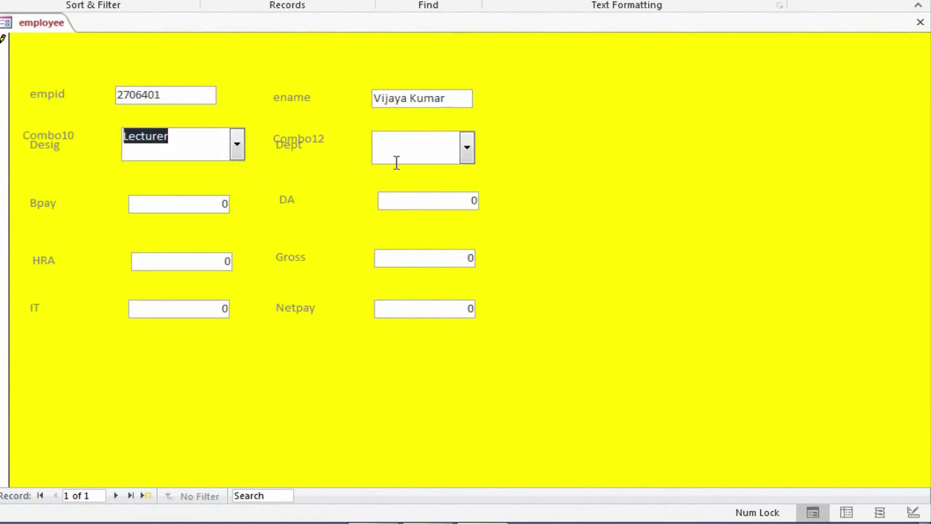
- Set department Commerce and basic pay 55600, so Gross shows 81732 and Netpay 78952
{"action": "left_click", "coordinate": [469, 153]}
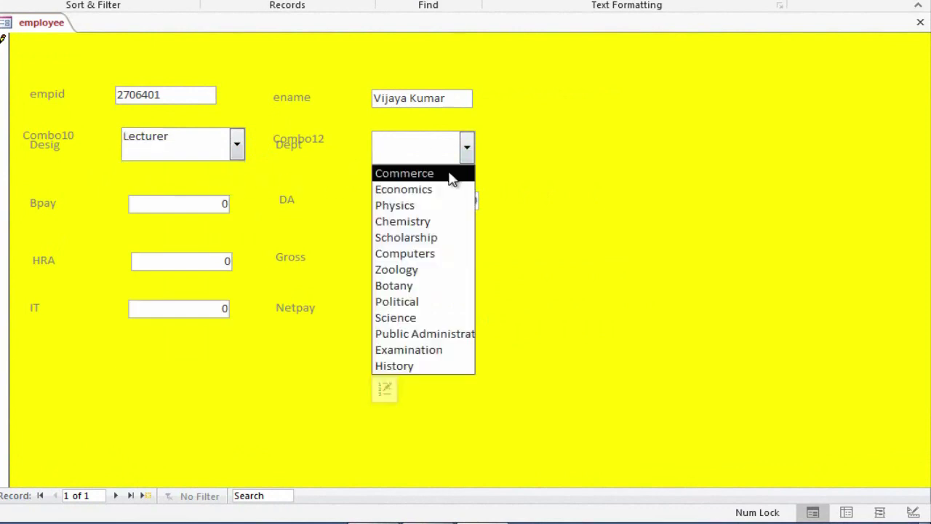
{"action": "left_click", "coordinate": [449, 174]}
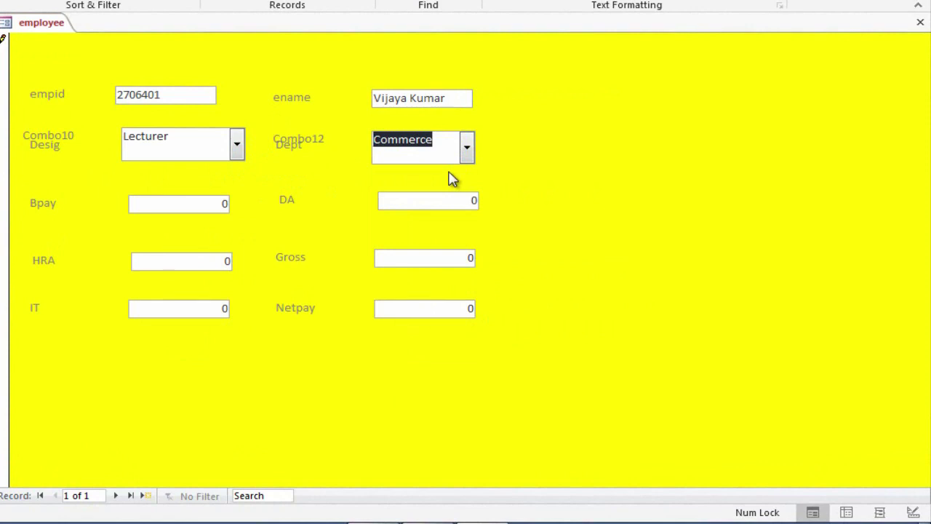
{"action": "left_click", "coordinate": [209, 202]}
{"action": "type", "text": "5"}
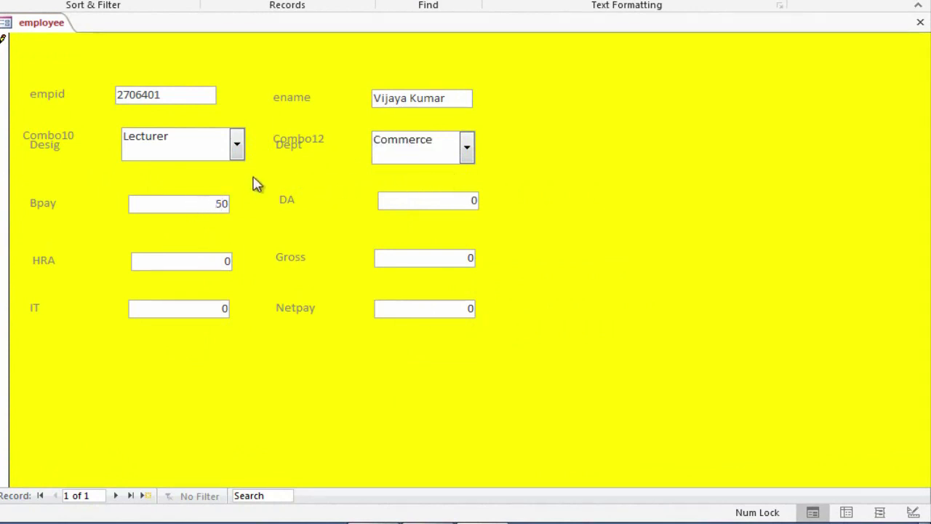
{"action": "type", "text": "5600"}
{"action": "key", "text": "Delete"}
{"action": "key", "text": "Tab"}
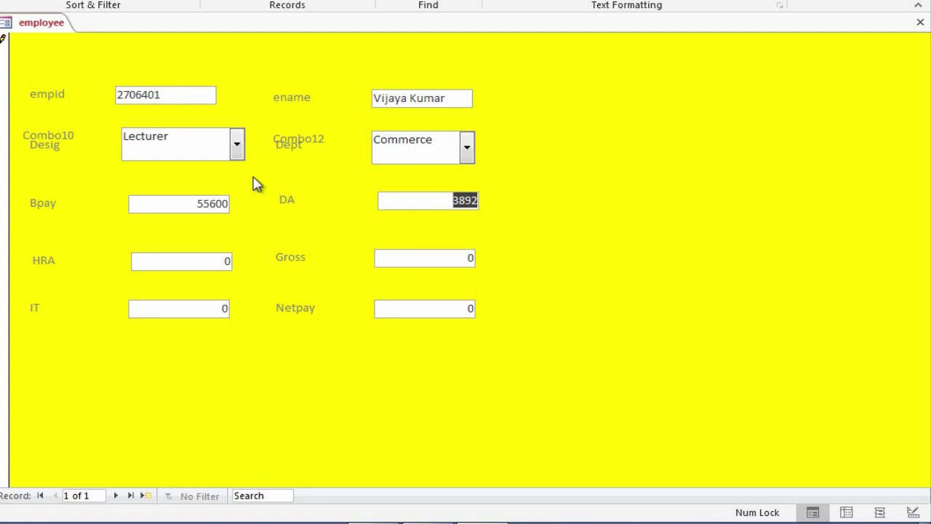
{"action": "key", "text": "Tab"}
{"action": "key", "text": "Tab"}
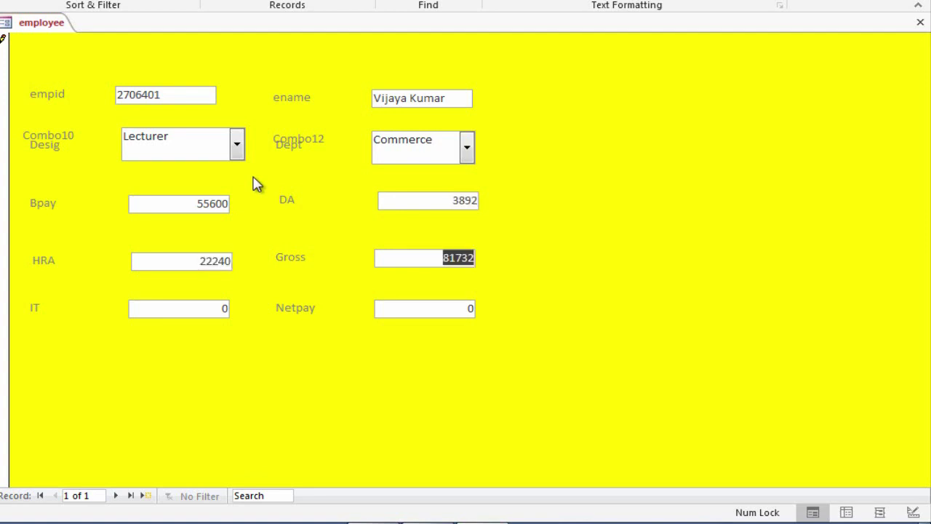
{"action": "key", "text": "Tab"}
{"action": "key", "text": "Tab"}
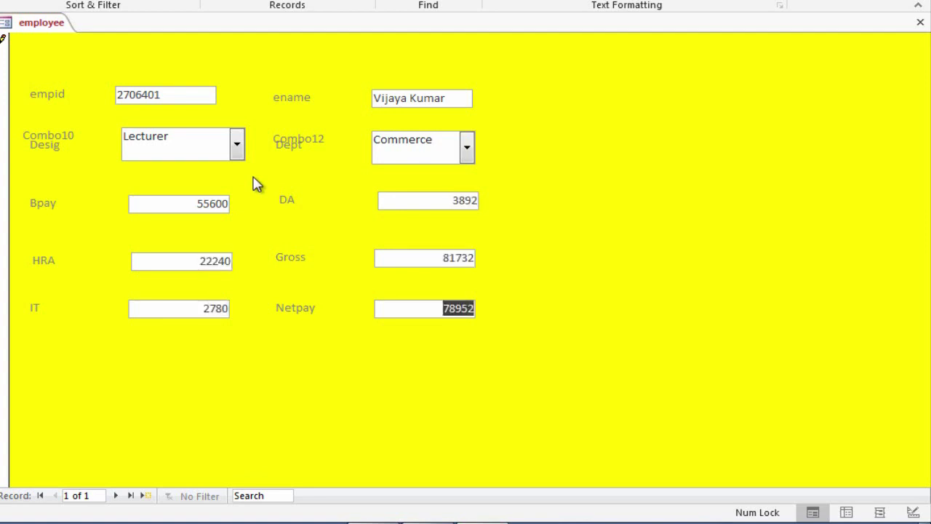
{"action": "key", "text": "Tab"}
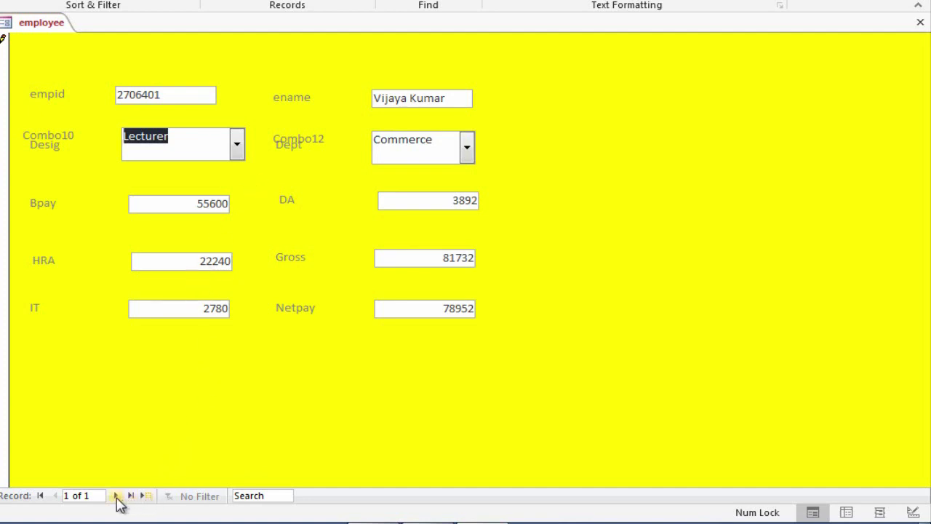
- Add a second employee with ID and name, Record Assistant in Economics, basic pay 12000
{"action": "left_click", "coordinate": [117, 496]}
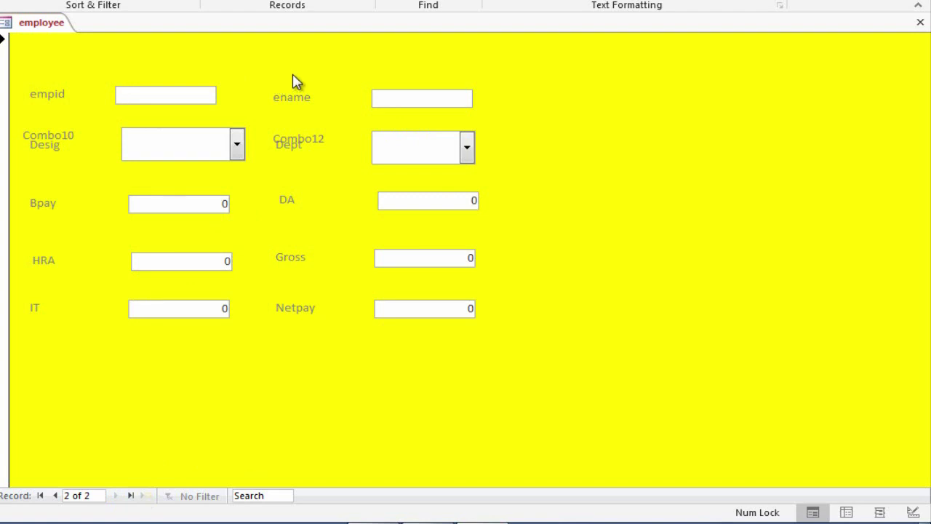
{"action": "type", "text": "2706402"}
{"action": "key", "text": "Tab"}
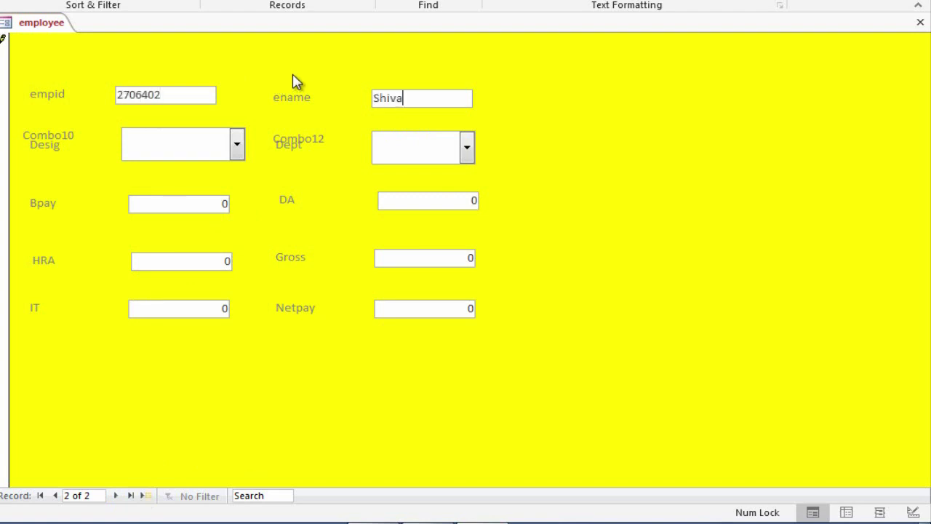
{"action": "left_click", "coordinate": [237, 145]}
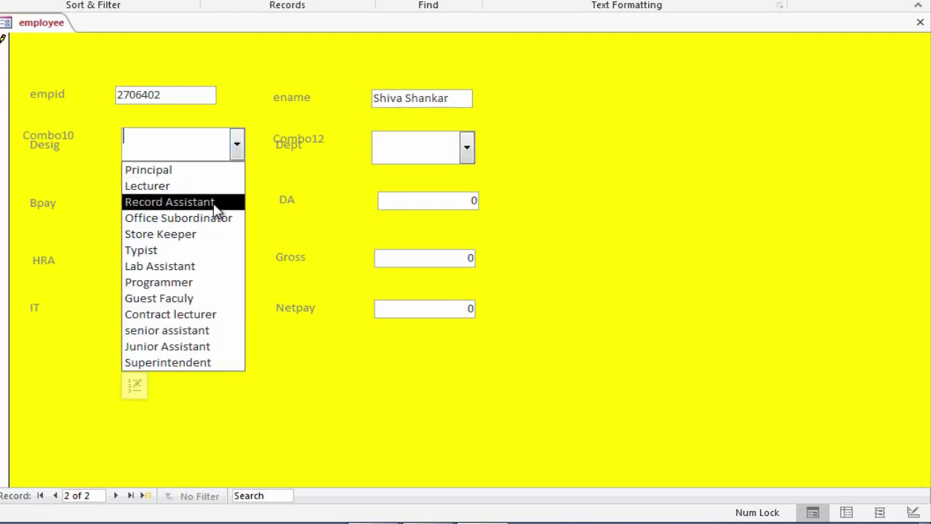
{"action": "left_click", "coordinate": [221, 203]}
{"action": "left_click", "coordinate": [466, 147]}
{"action": "left_click", "coordinate": [451, 192]}
{"action": "double_click", "coordinate": [224, 204]}
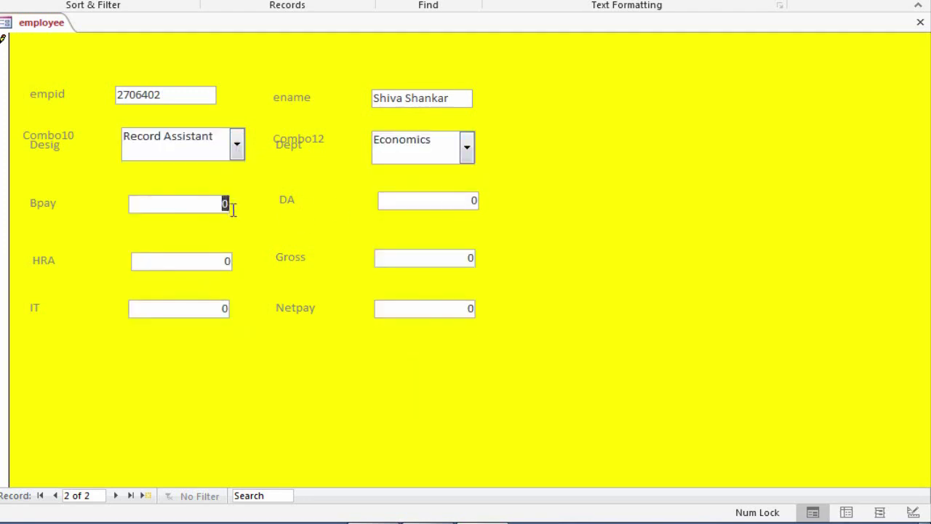
{"action": "type", "text": "12000"}
{"action": "key", "text": "Tab"}
{"action": "key", "text": "Tab"}
{"action": "key", "text": "Tab"}
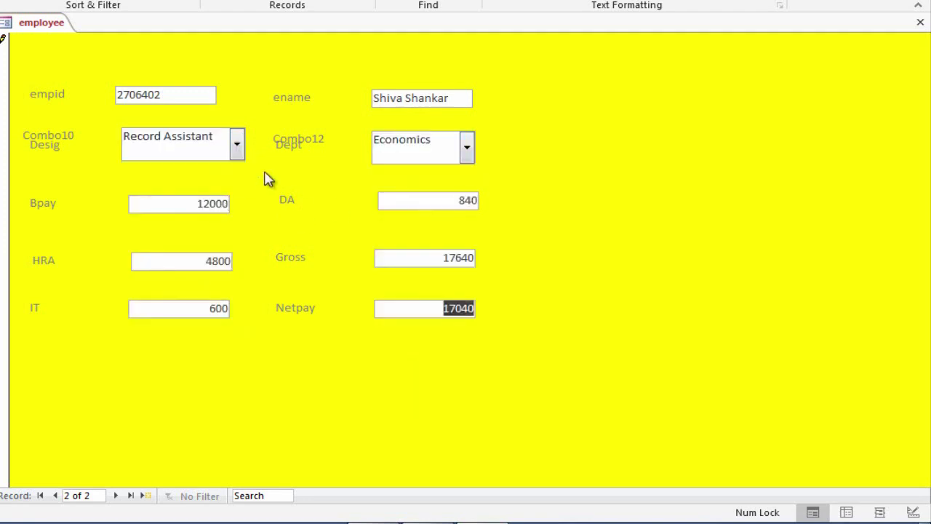
{"action": "key", "text": "Tab"}
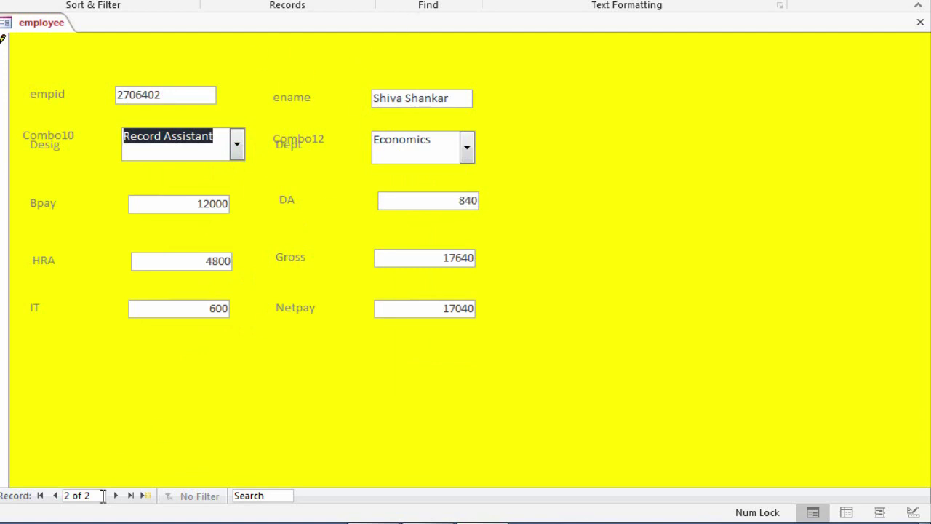
- Add a third employee, Office Subordinator in Physics, basic pay 9000, giving Gross 13230, Netpay 12780
{"action": "left_click", "coordinate": [115, 495]}
{"action": "left_click", "coordinate": [156, 94]}
{"action": "type", "text": "270640"}
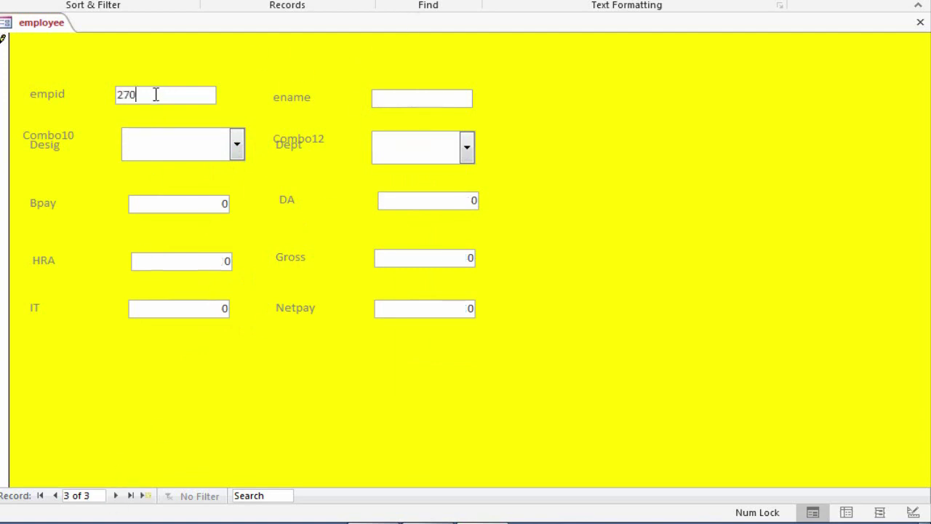
{"action": "key", "text": "Tab"}
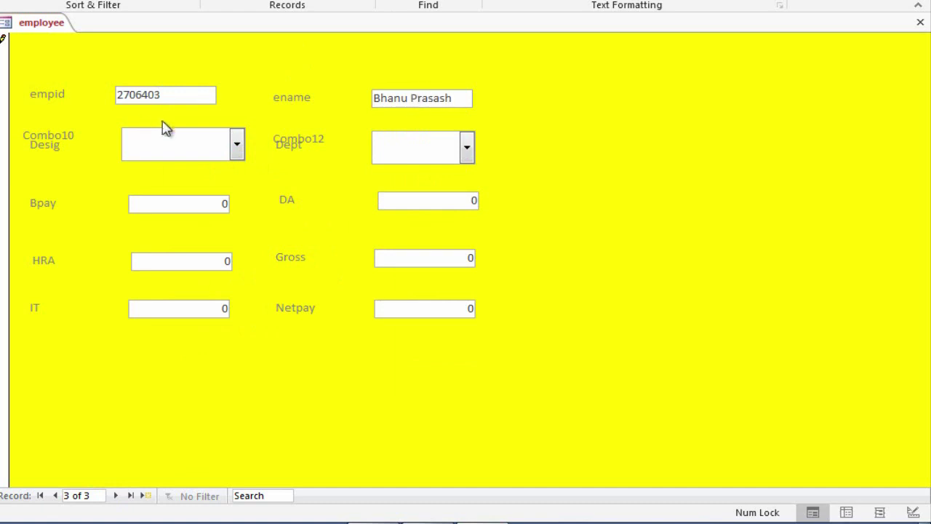
{"action": "left_click", "coordinate": [236, 144]}
{"action": "left_click", "coordinate": [206, 215]}
{"action": "left_click", "coordinate": [467, 148]}
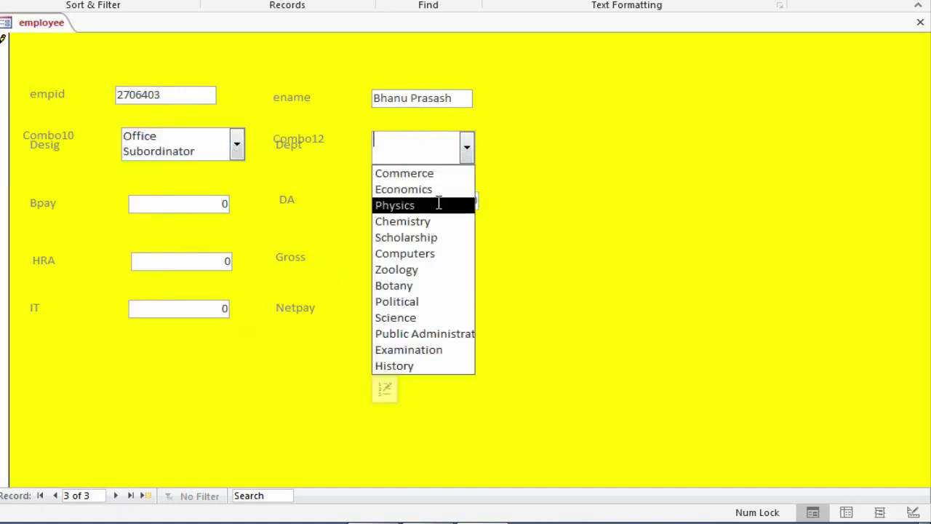
{"action": "left_click", "coordinate": [438, 204]}
{"action": "left_click", "coordinate": [224, 204]}
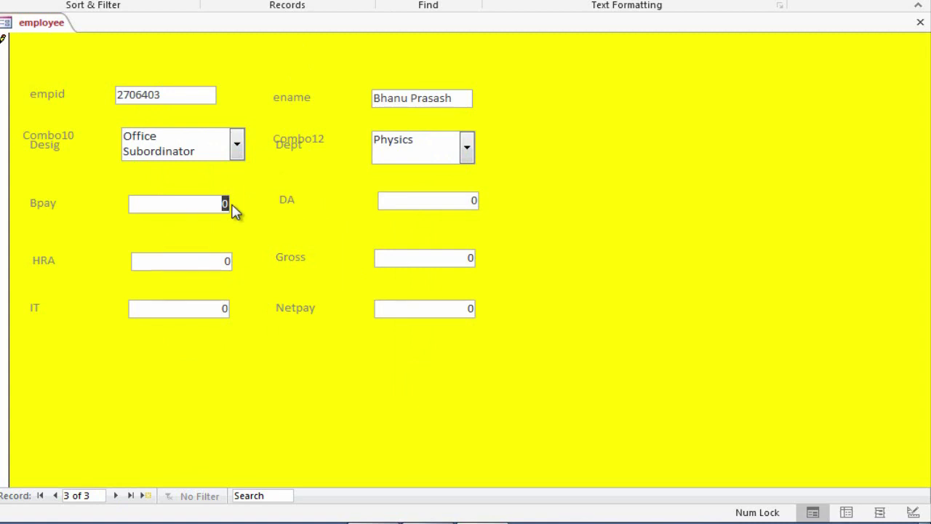
{"action": "type", "text": "9000"}
{"action": "key", "text": "Tab"}
{"action": "key", "text": "Tab"}
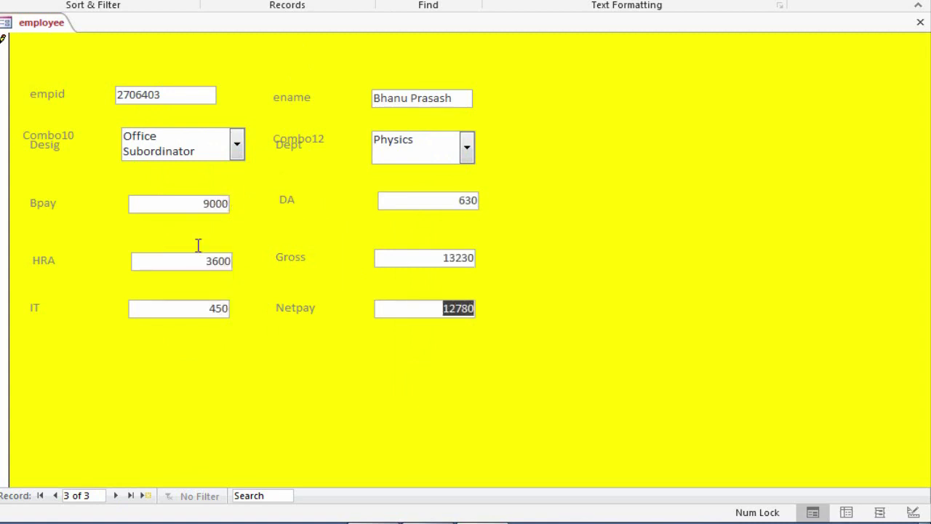
{"action": "left_click", "coordinate": [115, 495]}
- Enter the fourth employee's ID and name as a Store Keeper in Chemistry, basic pay 12550
{"action": "left_click", "coordinate": [145, 95]}
{"action": "type", "text": "270"}
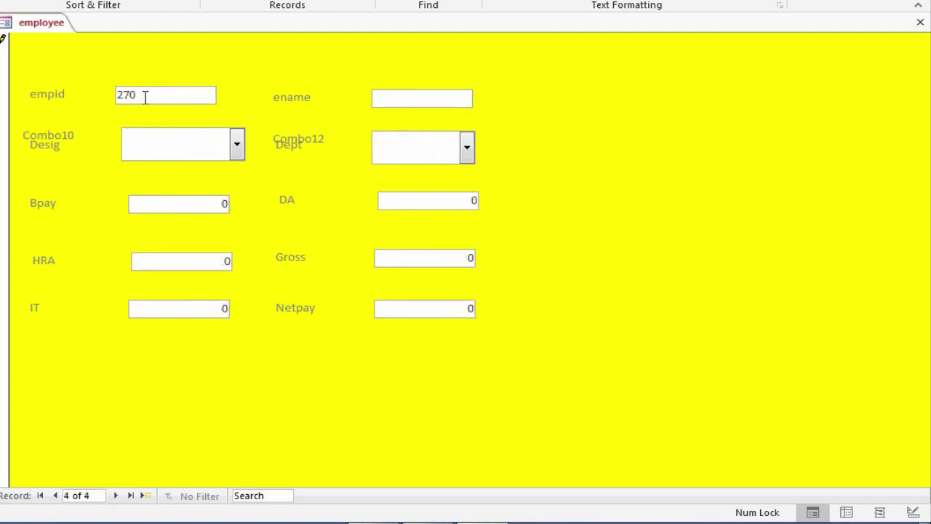
{"action": "type", "text": "6404"}
{"action": "type", "text": "Eswaranna"}
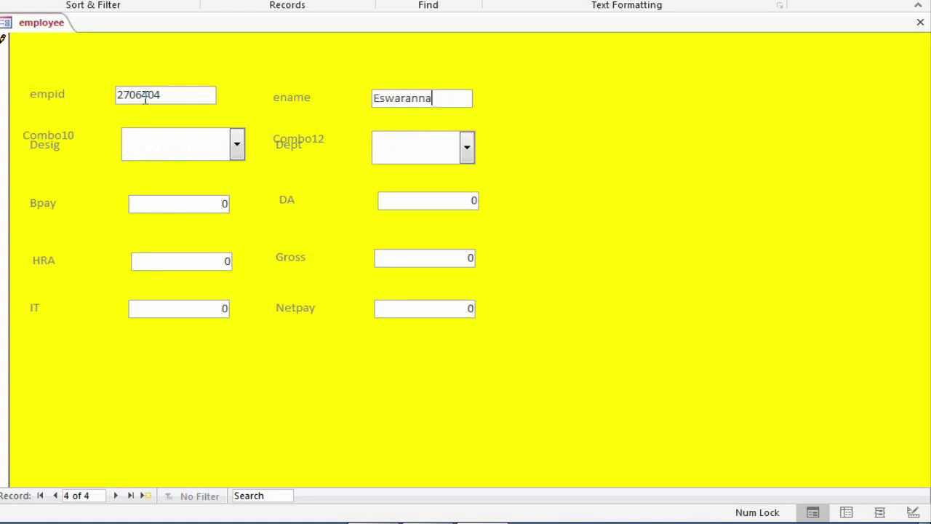
{"action": "left_click", "coordinate": [236, 145]}
{"action": "left_click", "coordinate": [214, 232]}
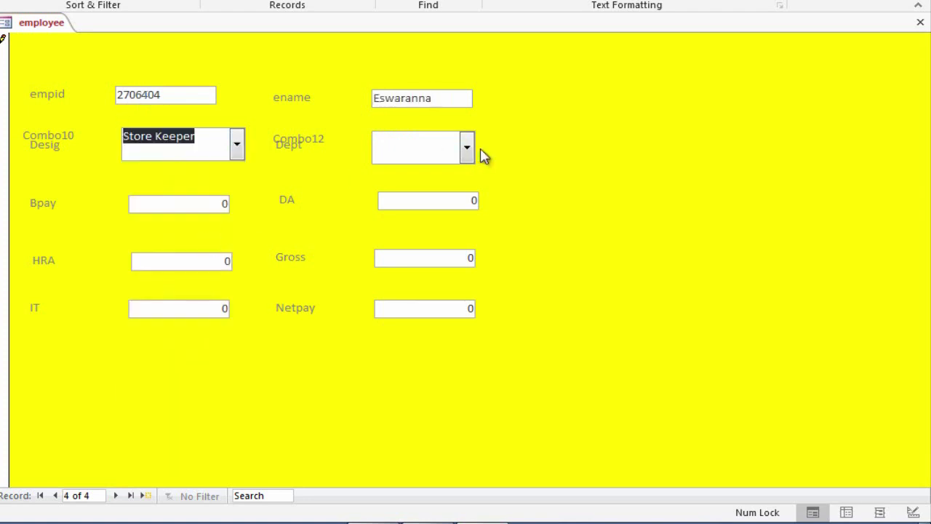
{"action": "left_click", "coordinate": [466, 150]}
{"action": "left_click", "coordinate": [440, 222]}
{"action": "key", "text": "Tab"}
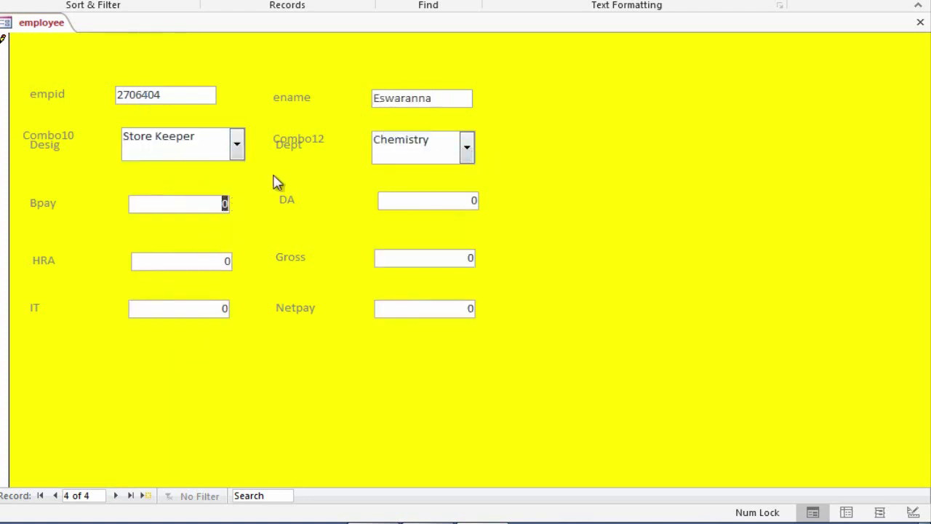
{"action": "type", "text": "12550"}
{"action": "key", "text": "Tab"}
{"action": "key", "text": "Tab"}
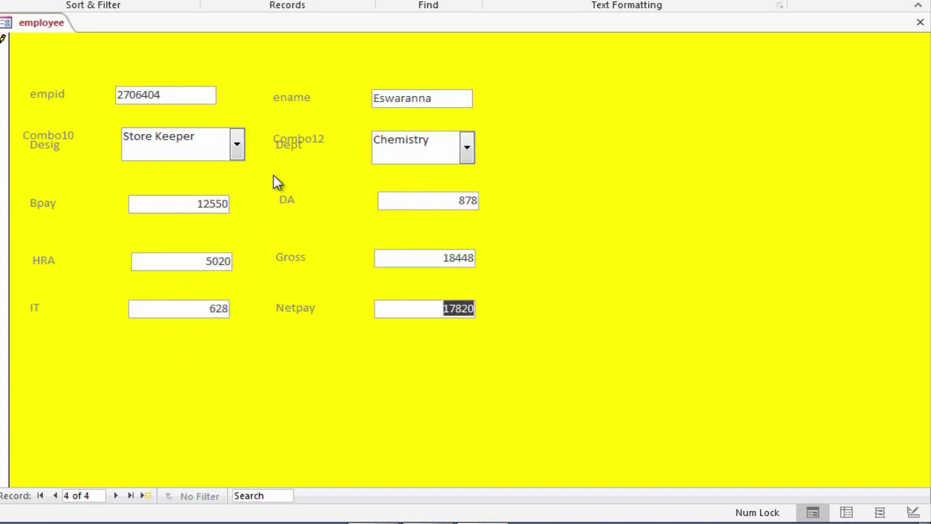
- Add a fifth employee, Lecturer in Commerce with basic pay 23650, giving Netpay 33584
{"action": "left_click", "coordinate": [115, 495]}
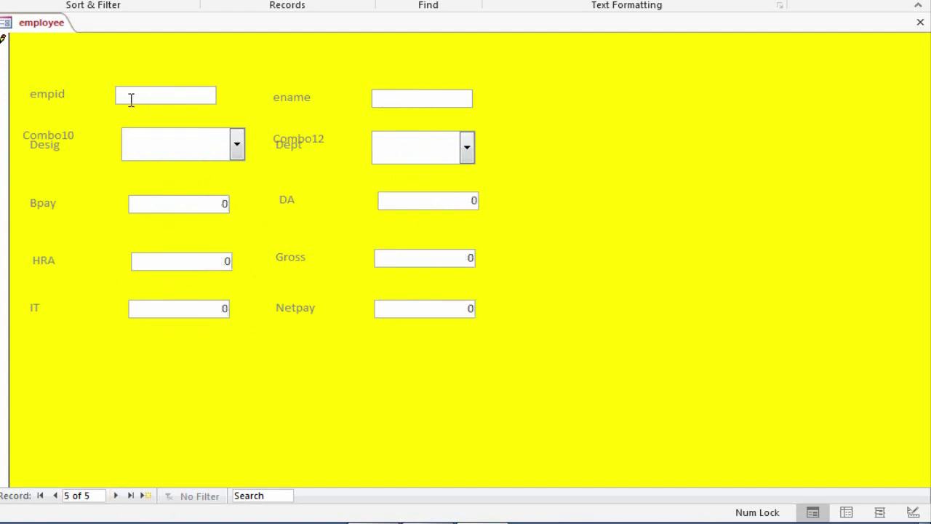
{"action": "type", "text": "2786406"}
{"action": "type", "text": "Hemanth"}
{"action": "key", "text": "Tab"}
{"action": "left_click", "coordinate": [239, 147]}
{"action": "left_click", "coordinate": [150, 183]}
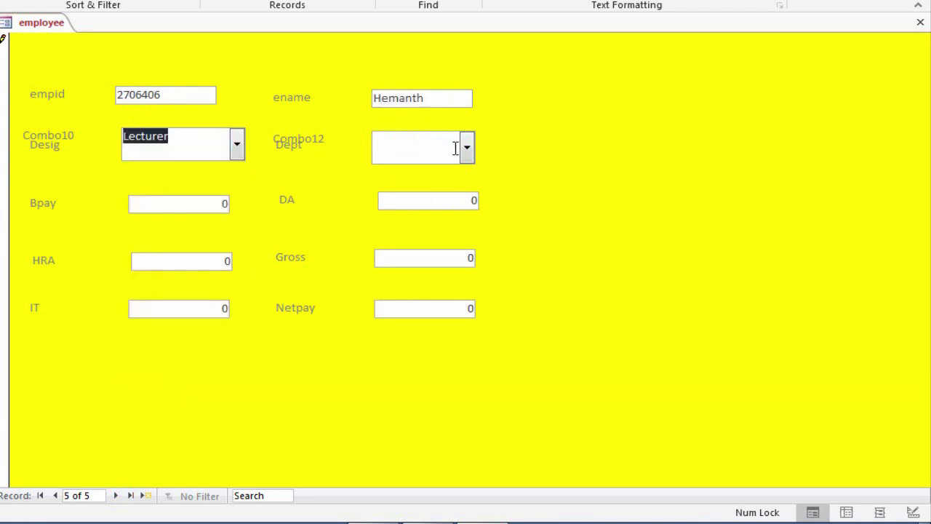
{"action": "left_click", "coordinate": [466, 148]}
{"action": "left_click", "coordinate": [450, 174]}
{"action": "key", "text": "Tab"}
{"action": "type", "text": "236"}
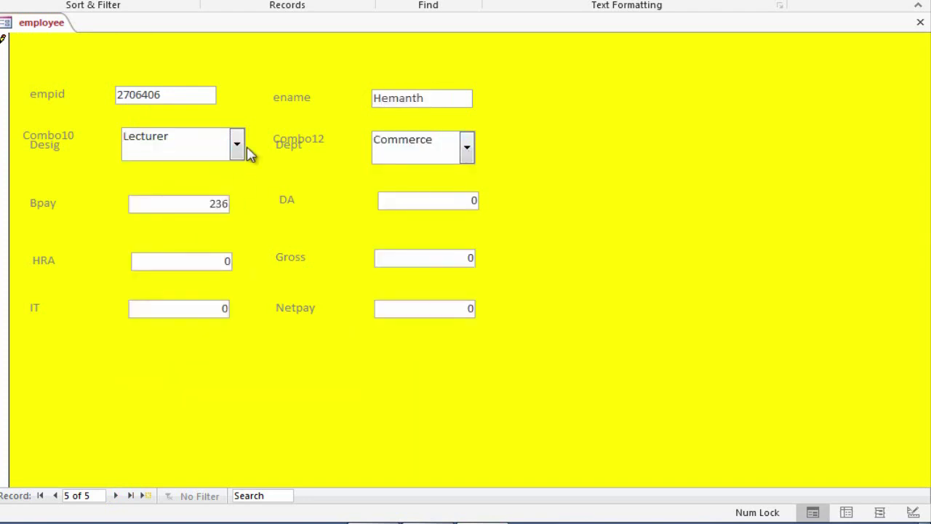
{"action": "type", "text": "50"}
{"action": "key", "text": "Tab"}
{"action": "key", "text": "Tab"}
{"action": "key", "text": "Tab"}
{"action": "key", "text": "Tab"}
{"action": "key", "text": "Tab"}
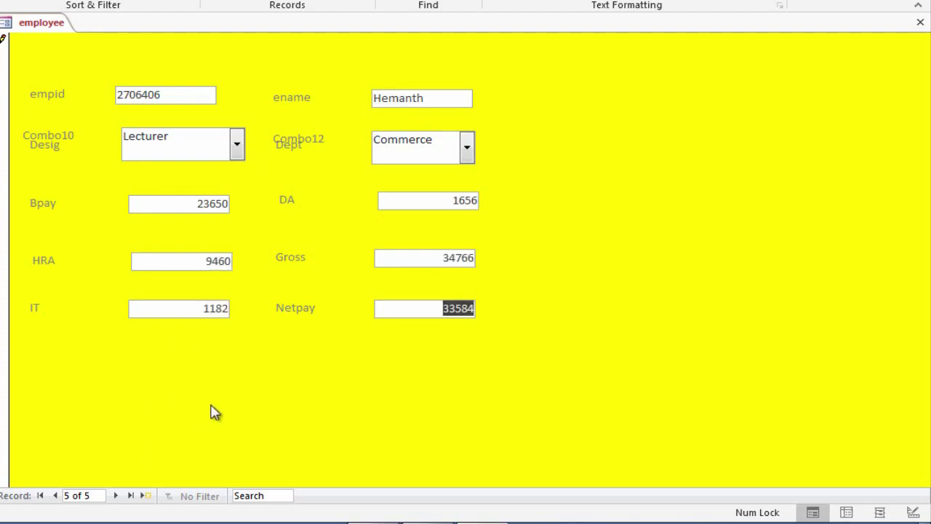